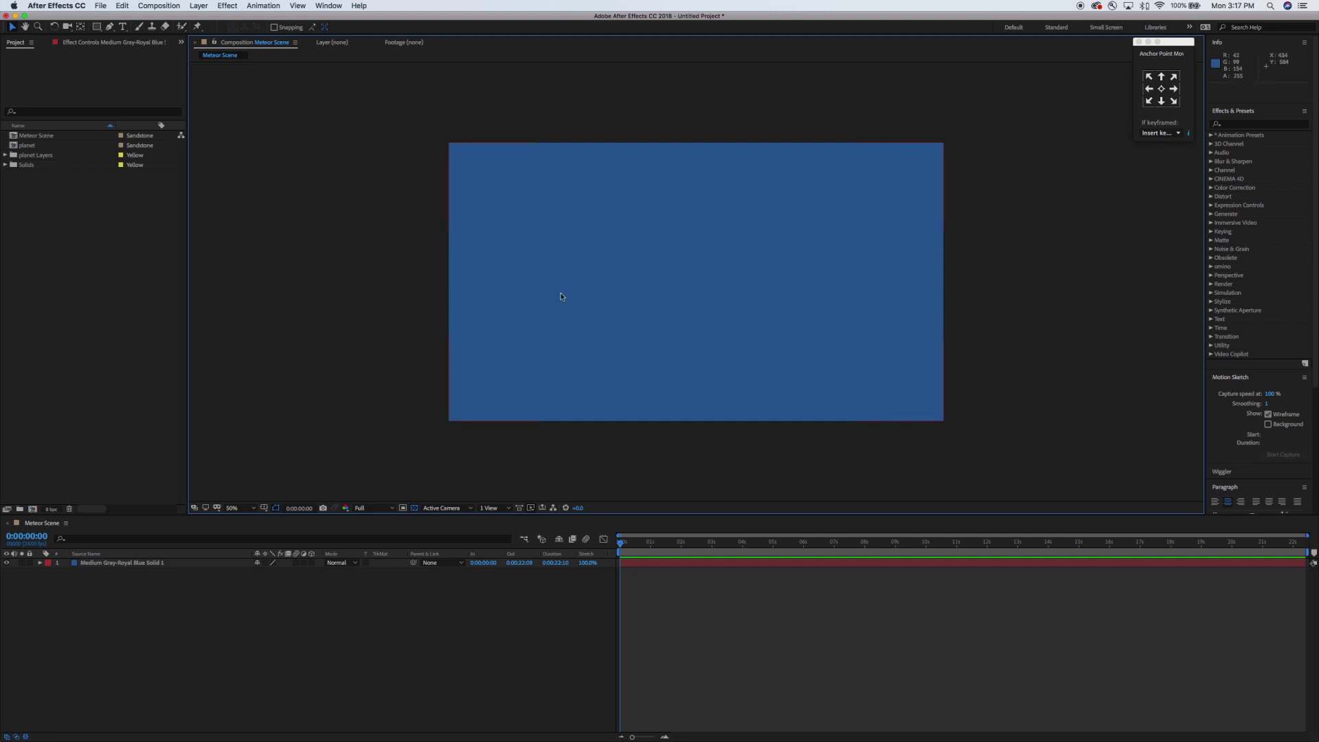
Step: Apply the Gradient Ramp effect to the blue solid in the Meteor Scene composition
{"action": "left_click", "coordinate": [532, 313]}
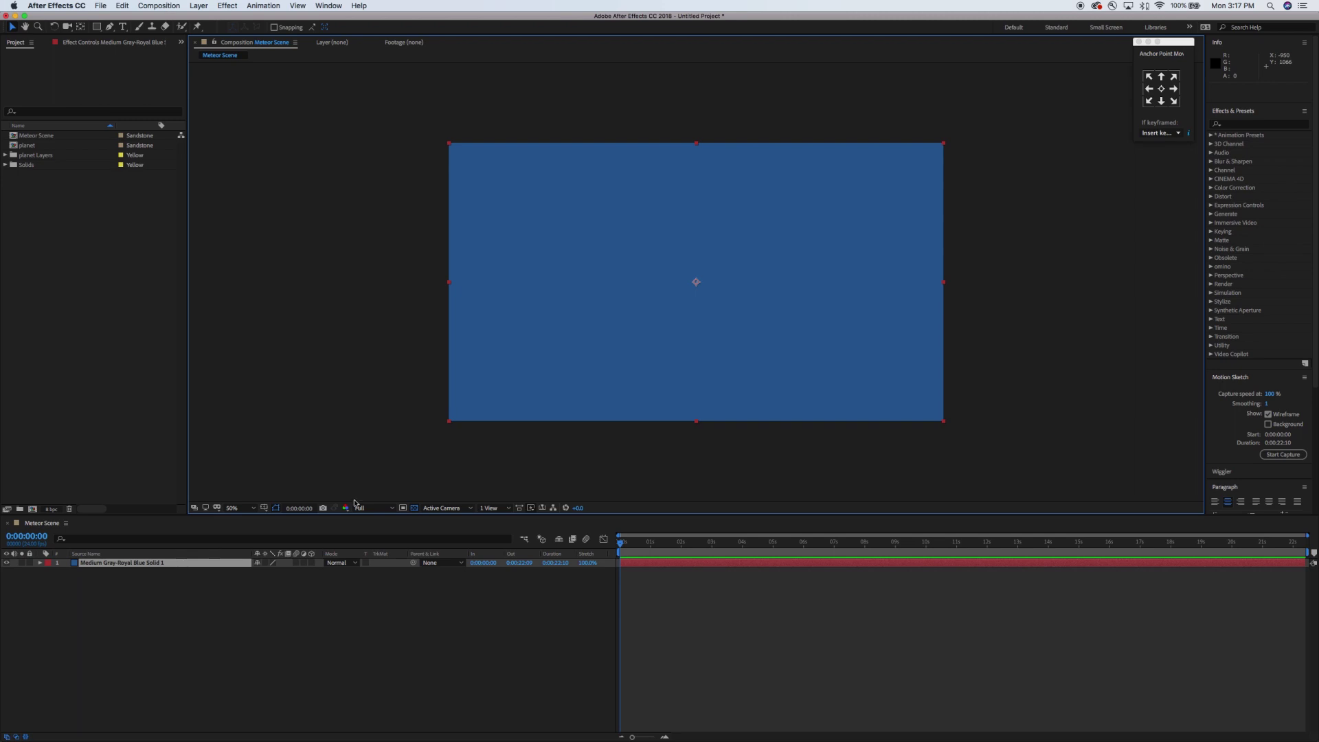
{"action": "left_click", "coordinate": [1257, 123]}
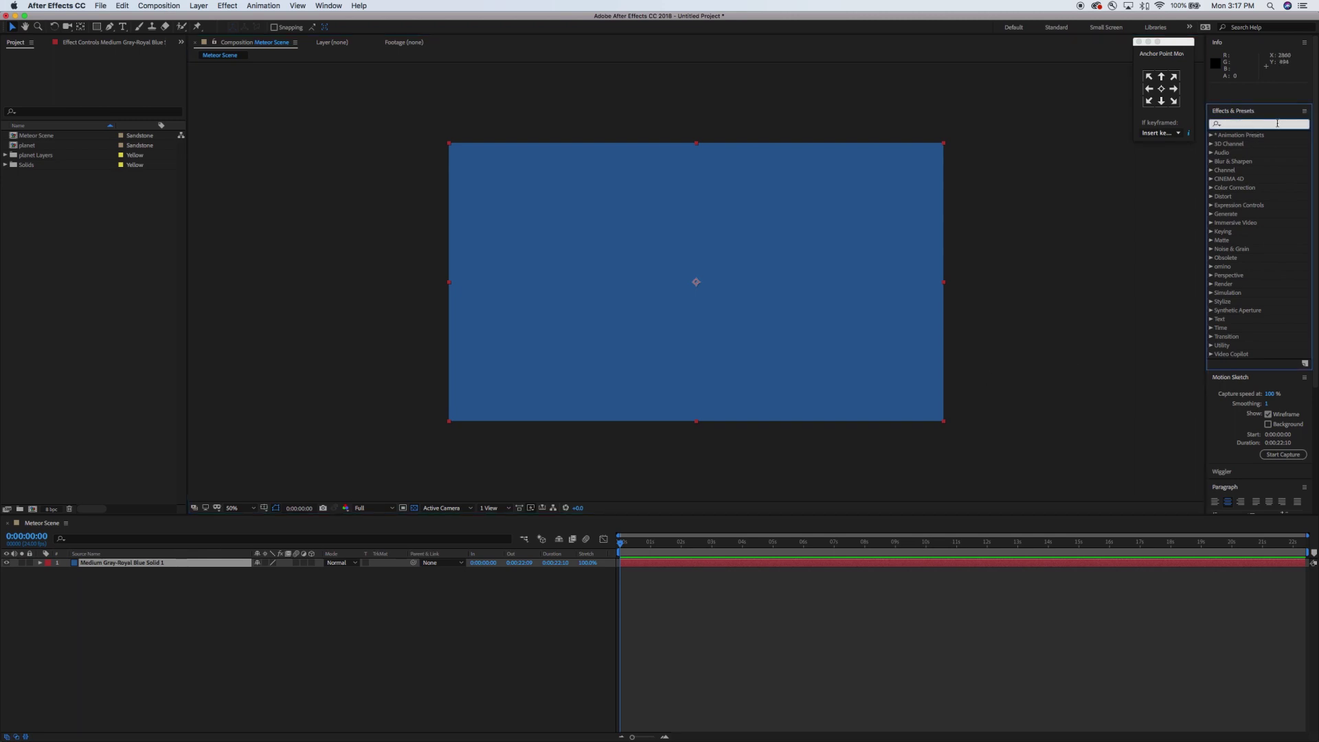
{"action": "type", "text": "ramp"}
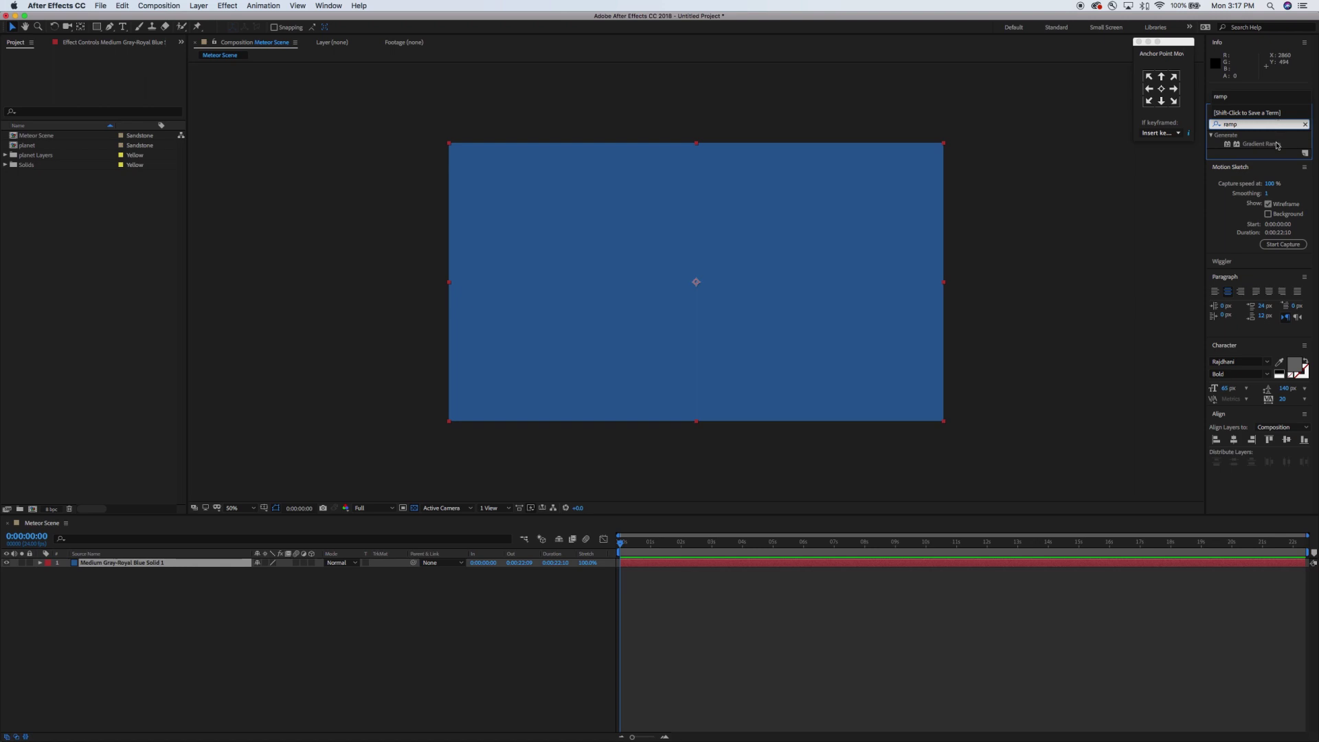
{"action": "left_click", "coordinate": [1279, 144]}
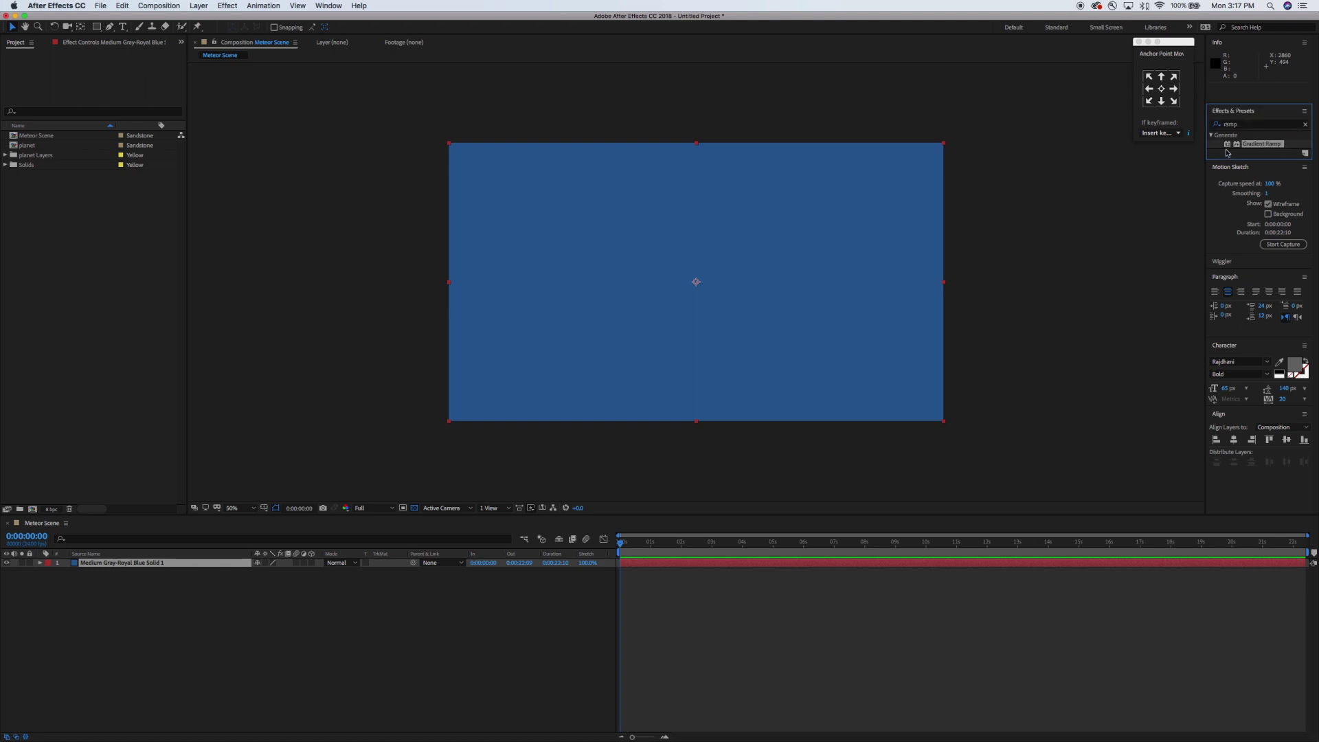
{"action": "left_click_drag", "start_coordinate": [1227, 146], "coordinate": [714, 268]}
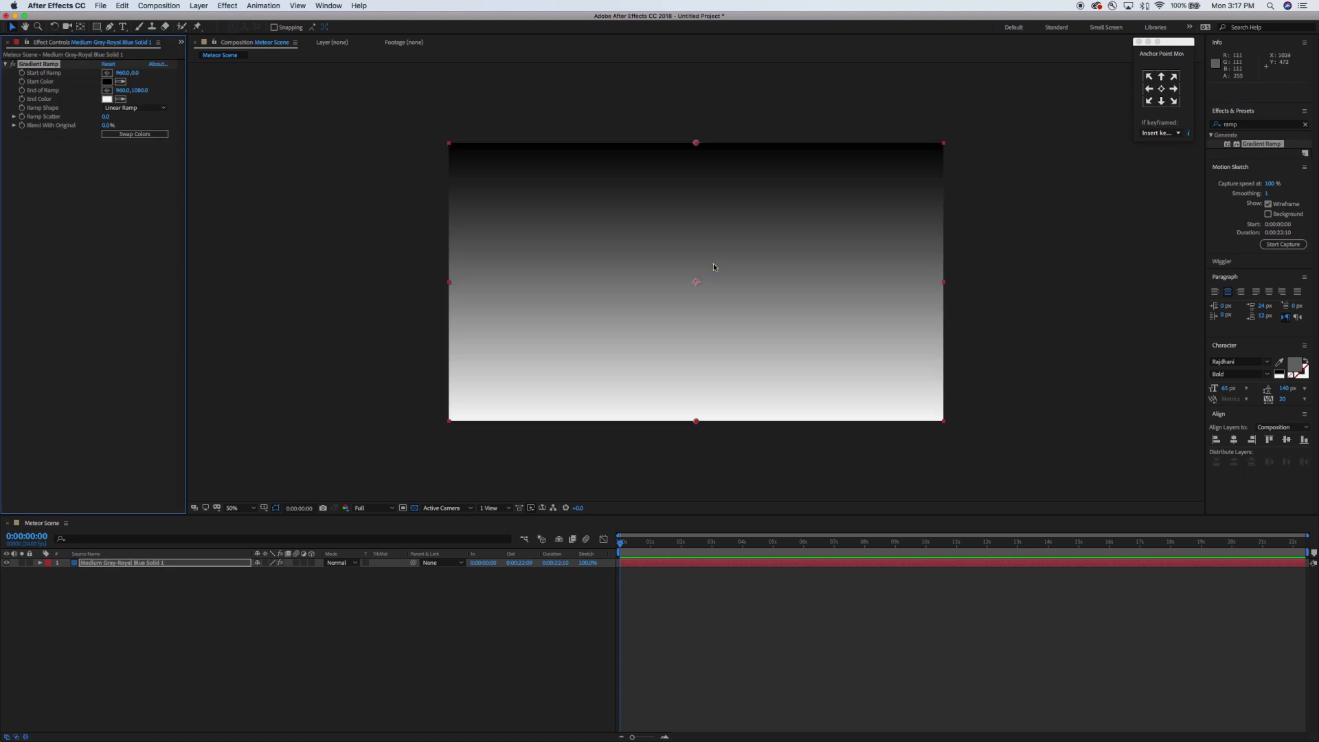
Step: Set the gradient ramp's end color to a medium blue
{"action": "left_click", "coordinate": [107, 101]}
{"action": "left_click_drag", "start_coordinate": [156, 206], "coordinate": [126, 129]}
{"action": "left_click", "coordinate": [124, 120]}
{"action": "left_click", "coordinate": [250, 81]}
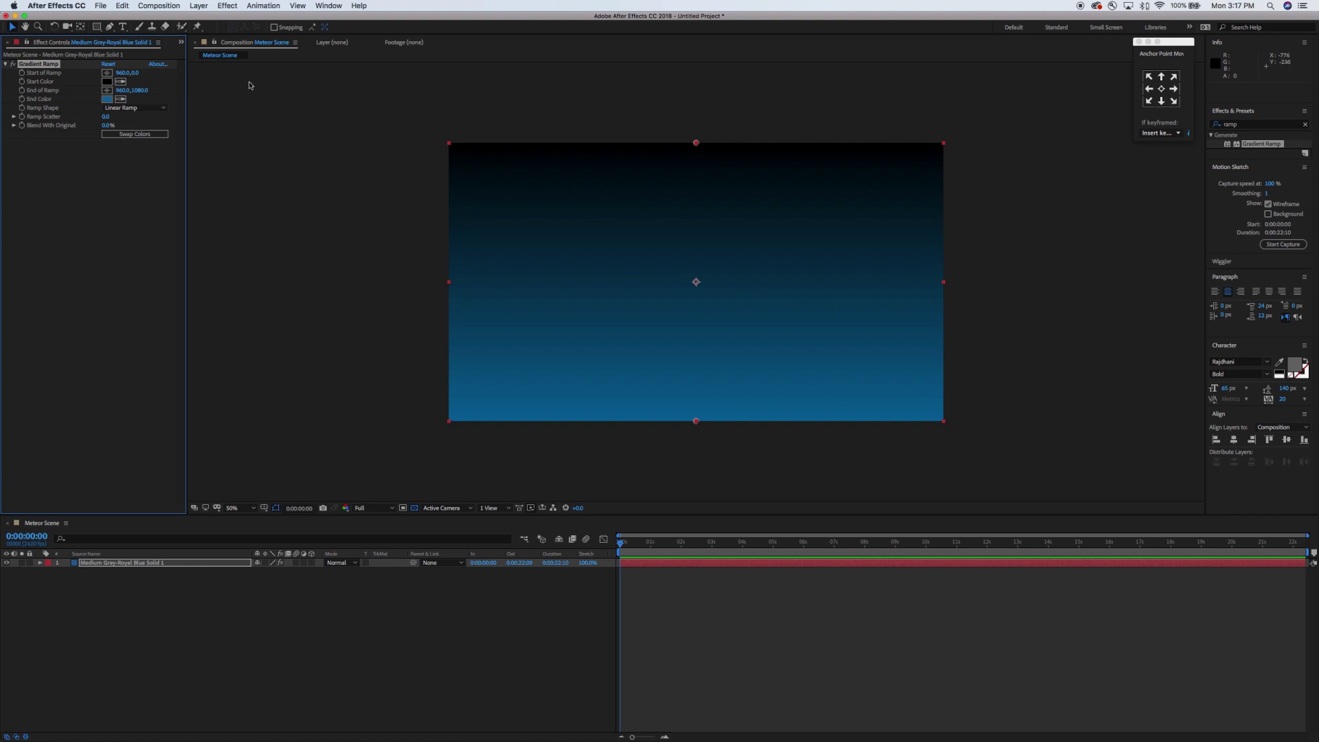
Step: Place the ramp's start near the frame's upper-left corner, about (30, 34), and its end near the lower-right corner, about (1894, 1056)
{"action": "left_click", "coordinate": [107, 72]}
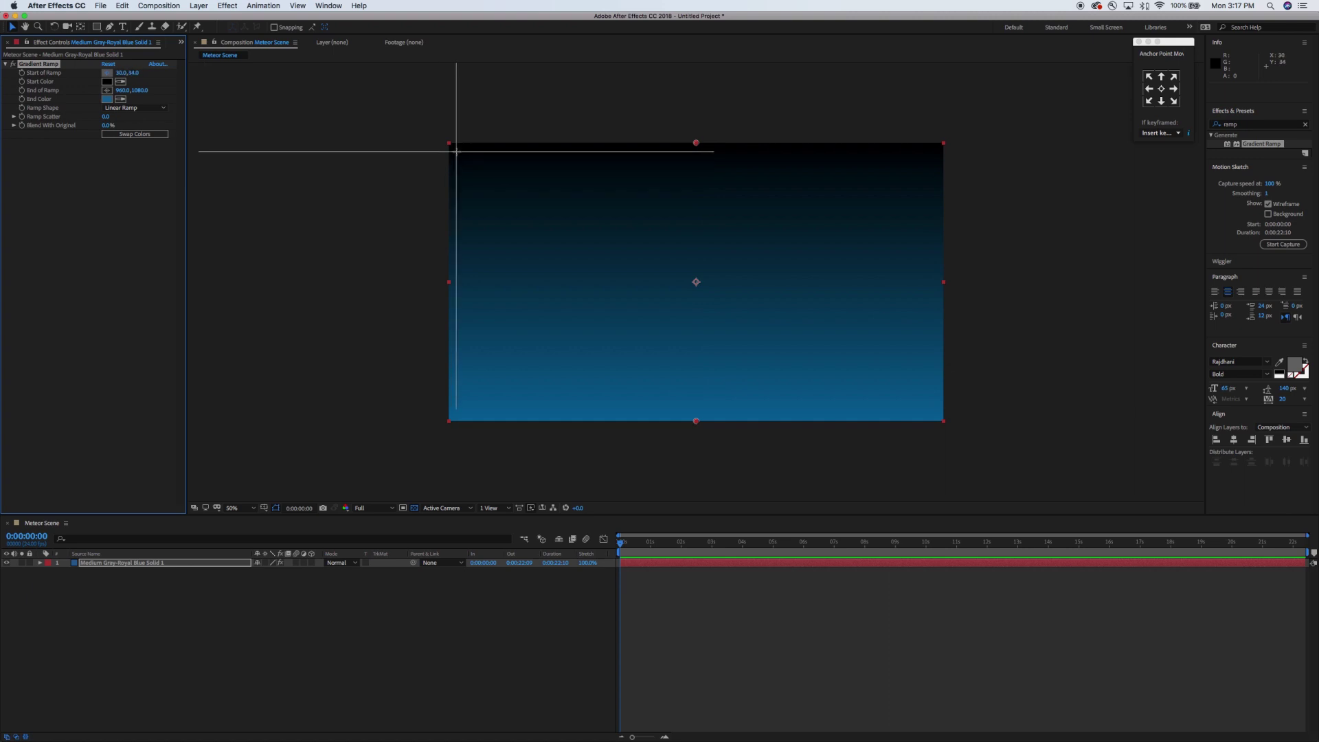
{"action": "left_click", "coordinate": [456, 151]}
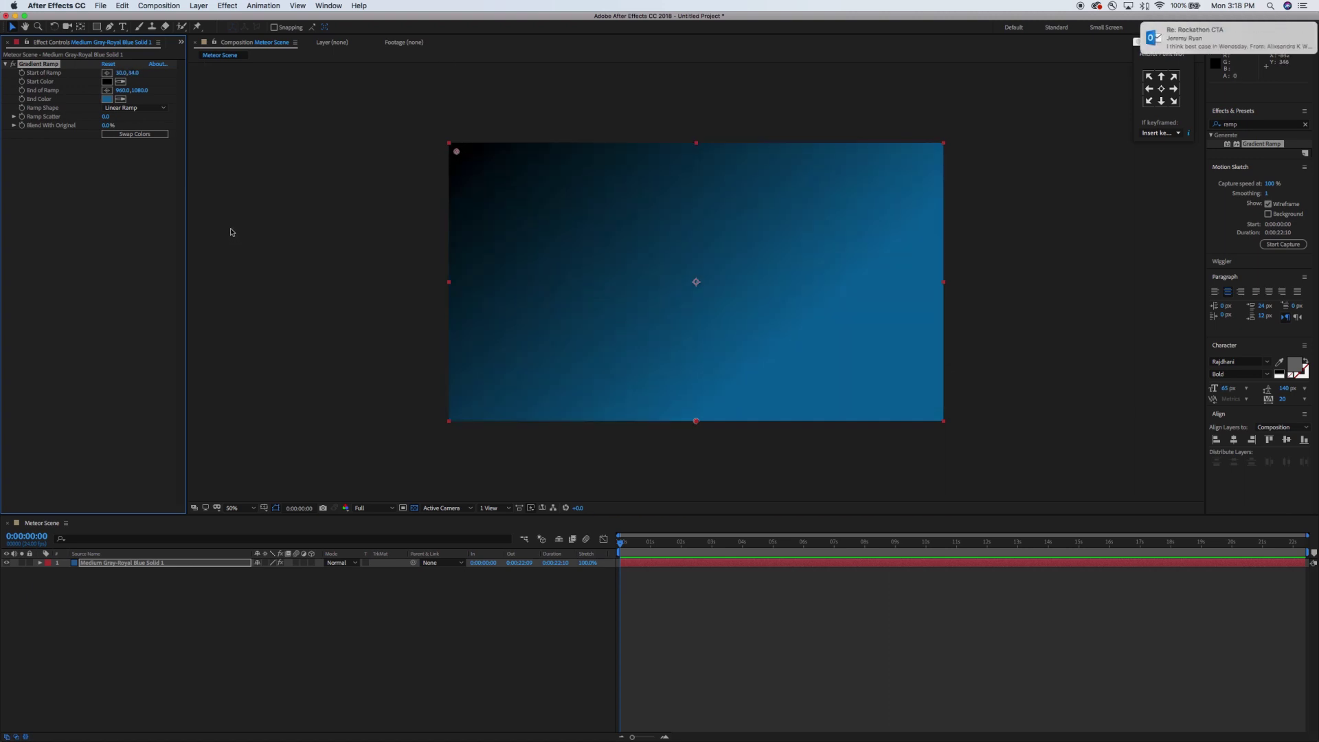
{"action": "left_click", "coordinate": [106, 90]}
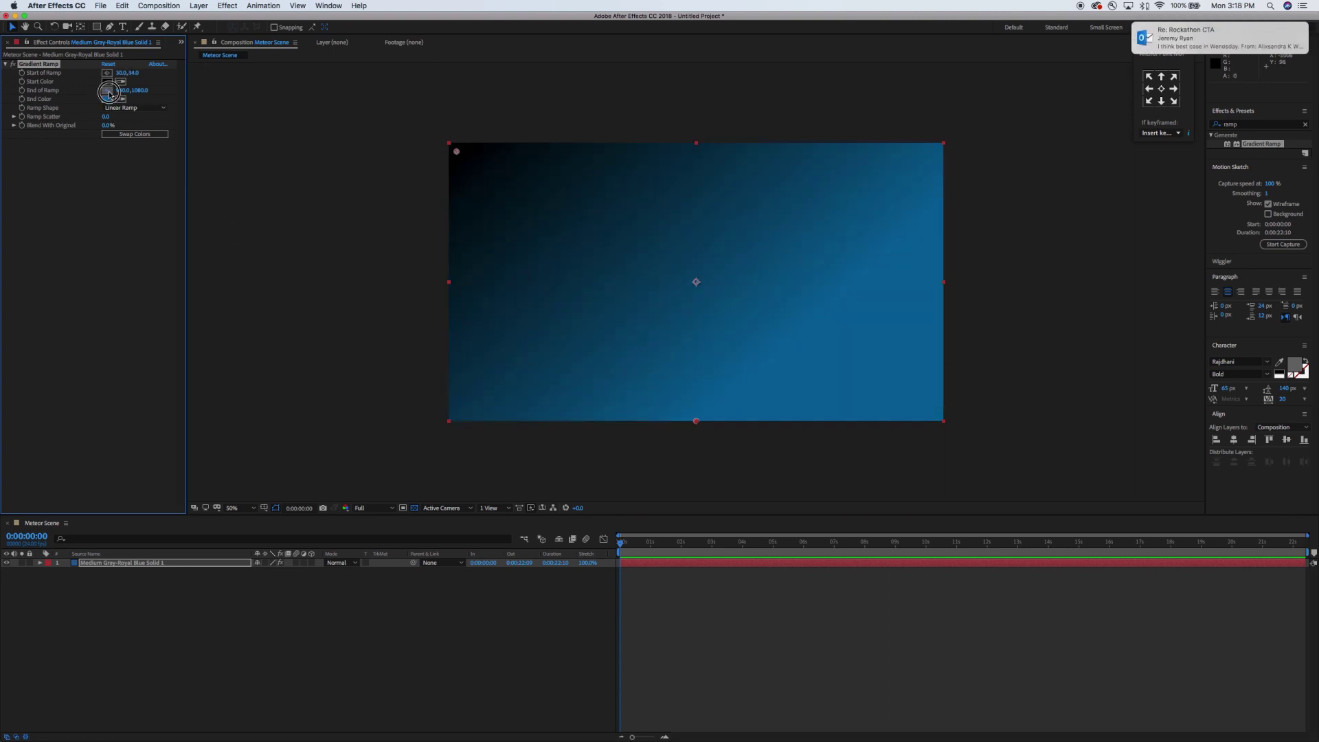
{"action": "left_click", "coordinate": [937, 415]}
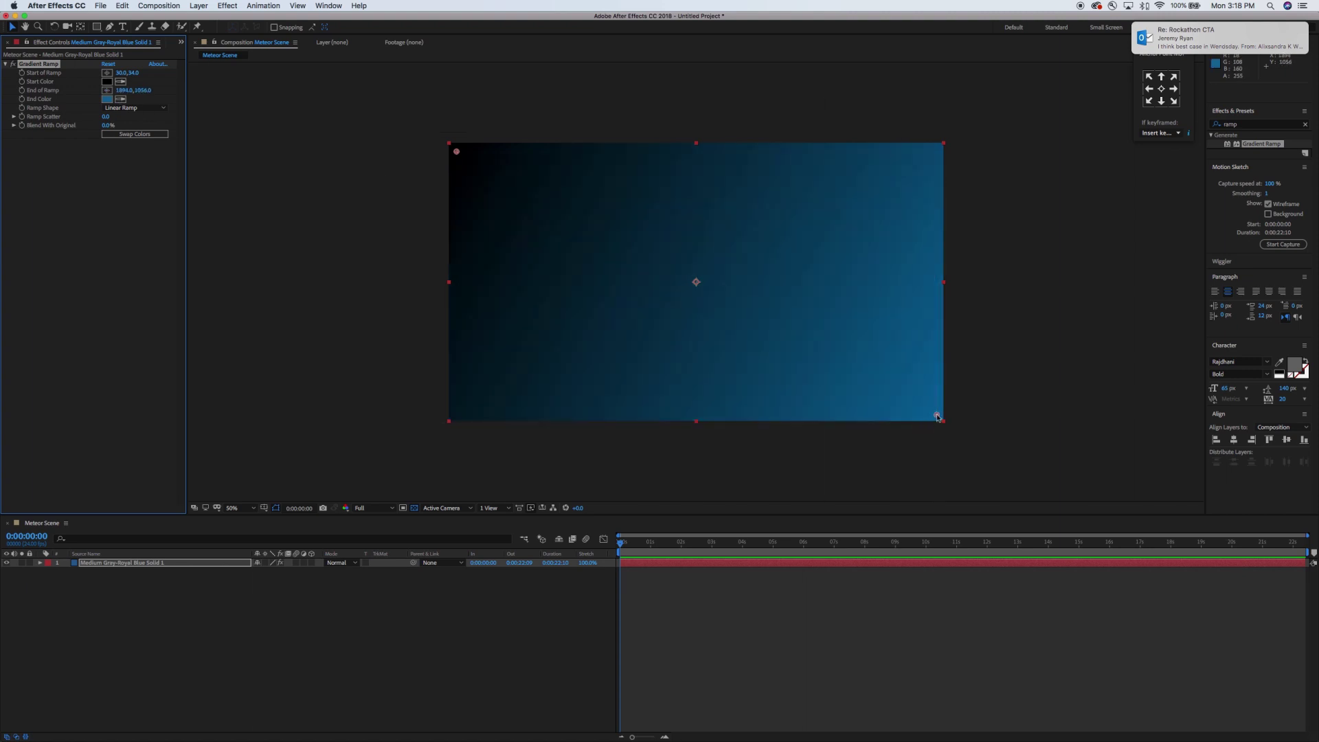
Step: Rename the gradient solid layer as "space bg"
{"action": "left_click", "coordinate": [143, 631]}
{"action": "left_click", "coordinate": [155, 564]}
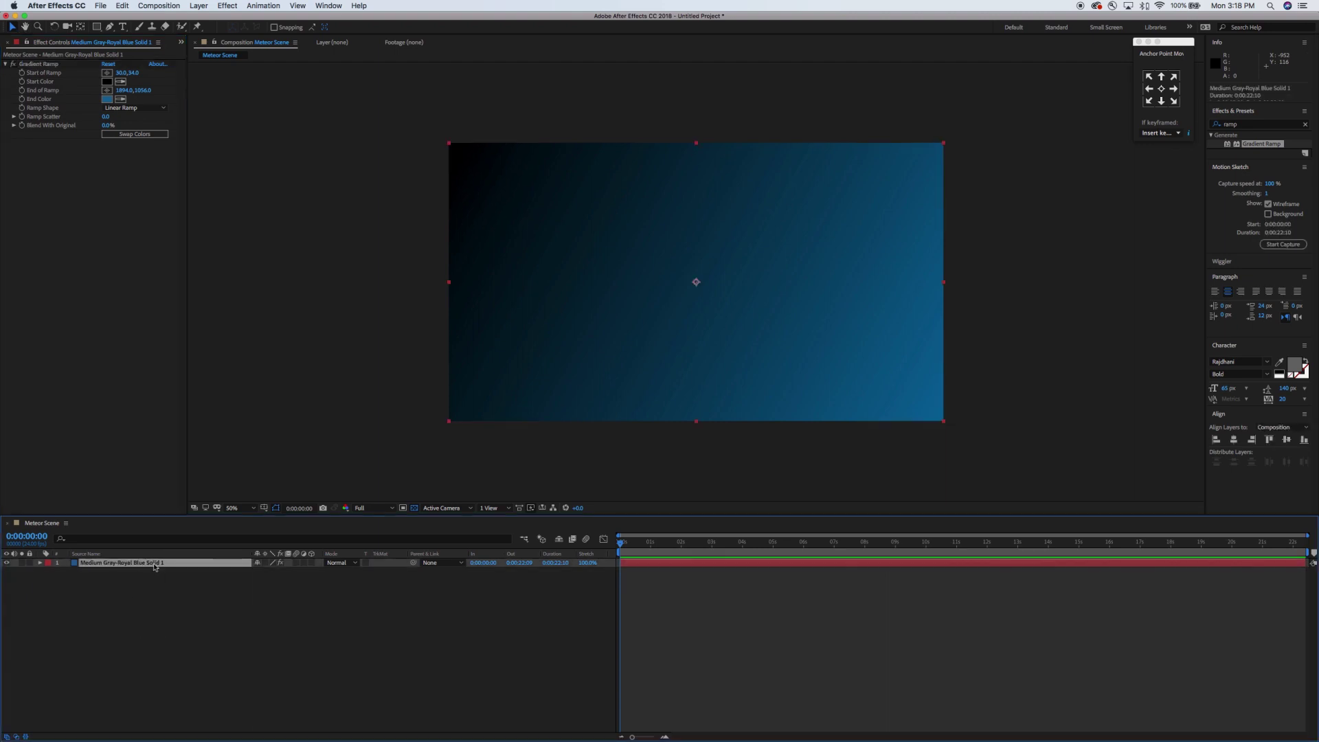
{"action": "key", "text": "Return"}
{"action": "type", "text": "space bg"}
{"action": "key", "text": "Return"}
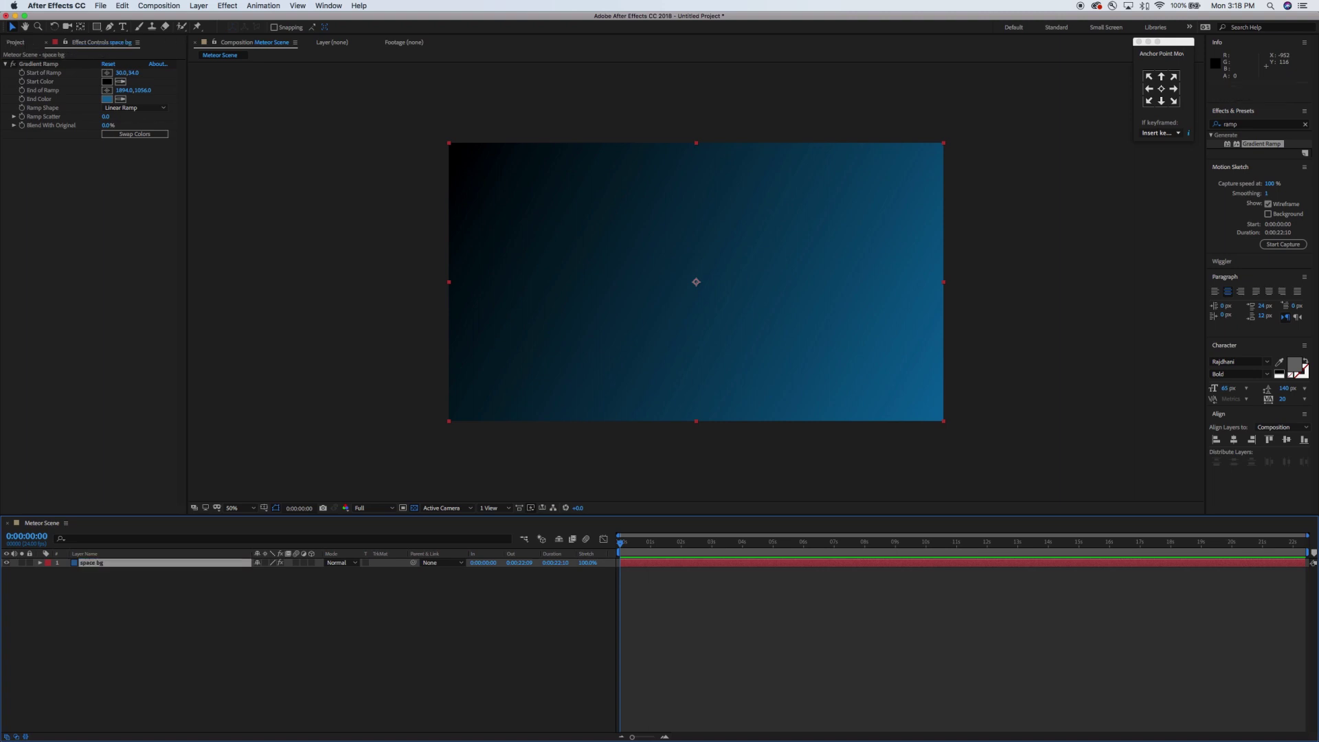
Step: Lock the space bg layer, mark it shy and hide shy layers in the timeline
{"action": "left_click", "coordinate": [29, 562]}
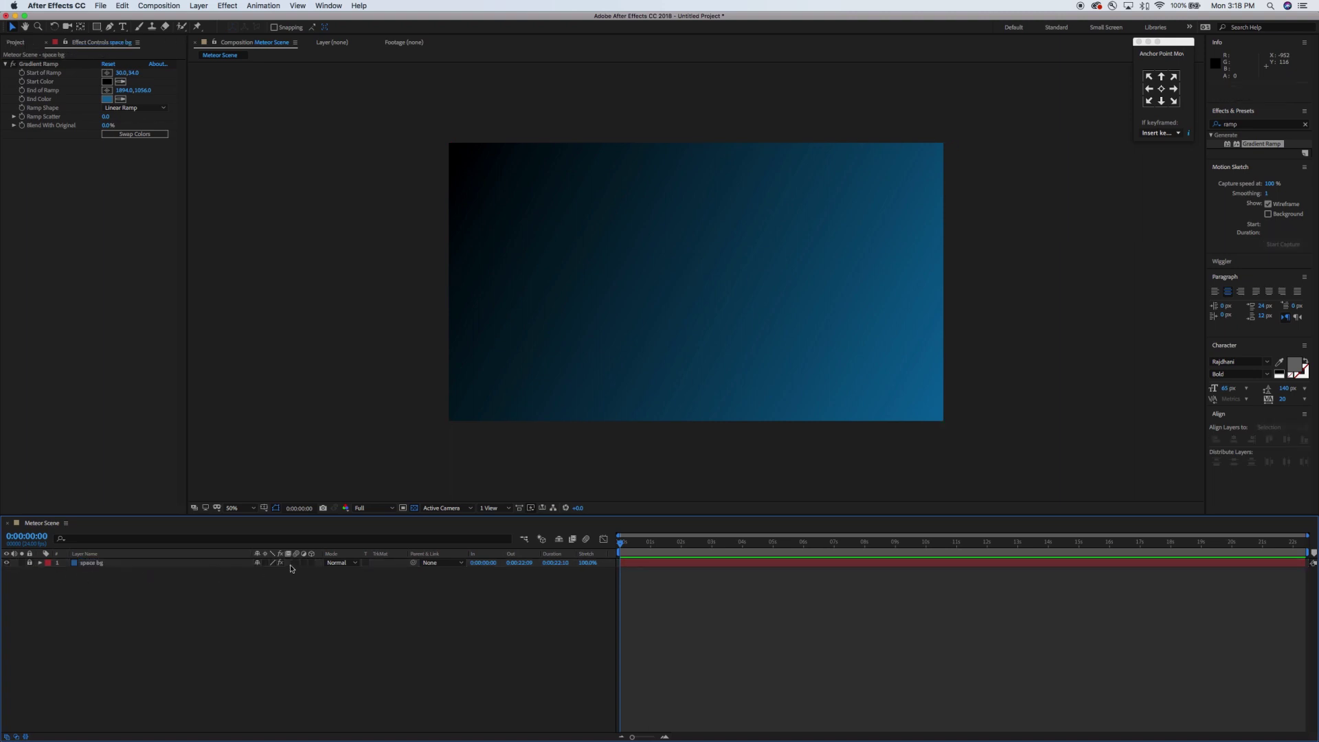
{"action": "left_click", "coordinate": [257, 563]}
{"action": "left_click", "coordinate": [558, 539]}
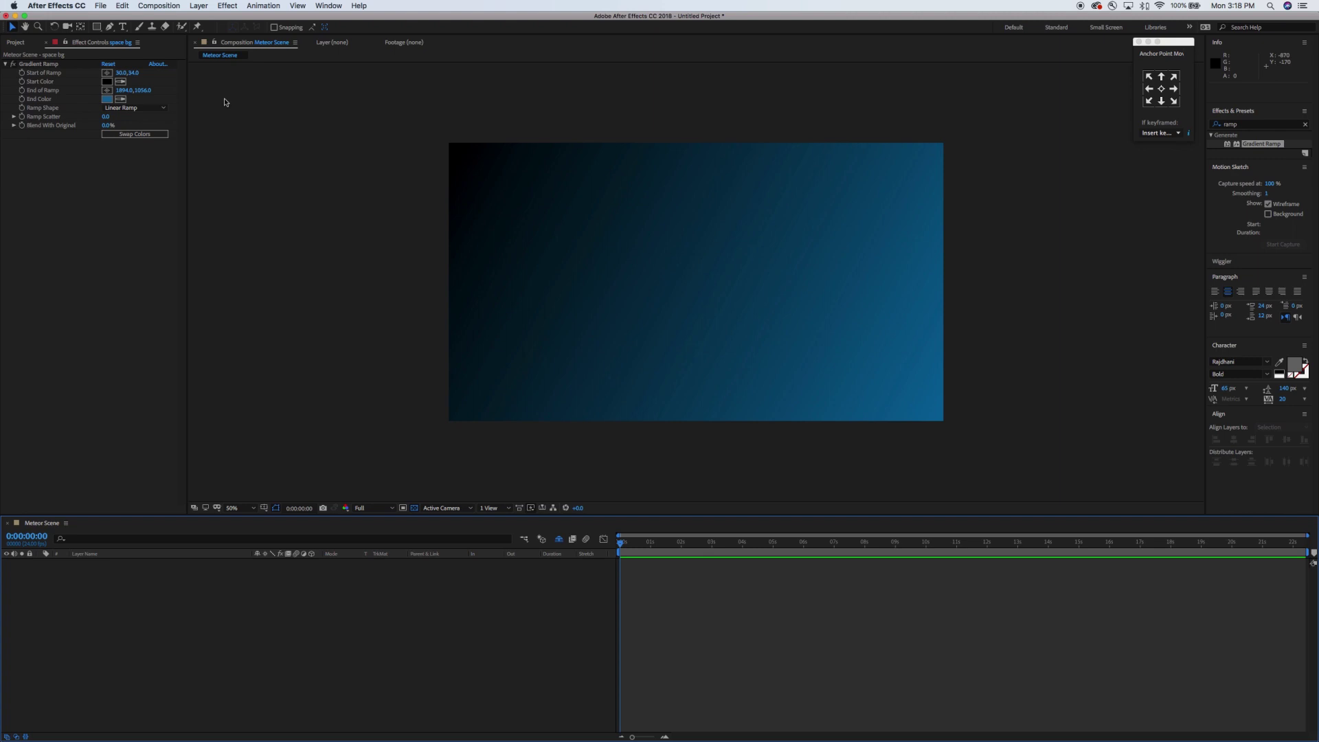
Step: Create a new white solid layer at 1920 x 1080 px
{"action": "left_click", "coordinate": [205, 5]}
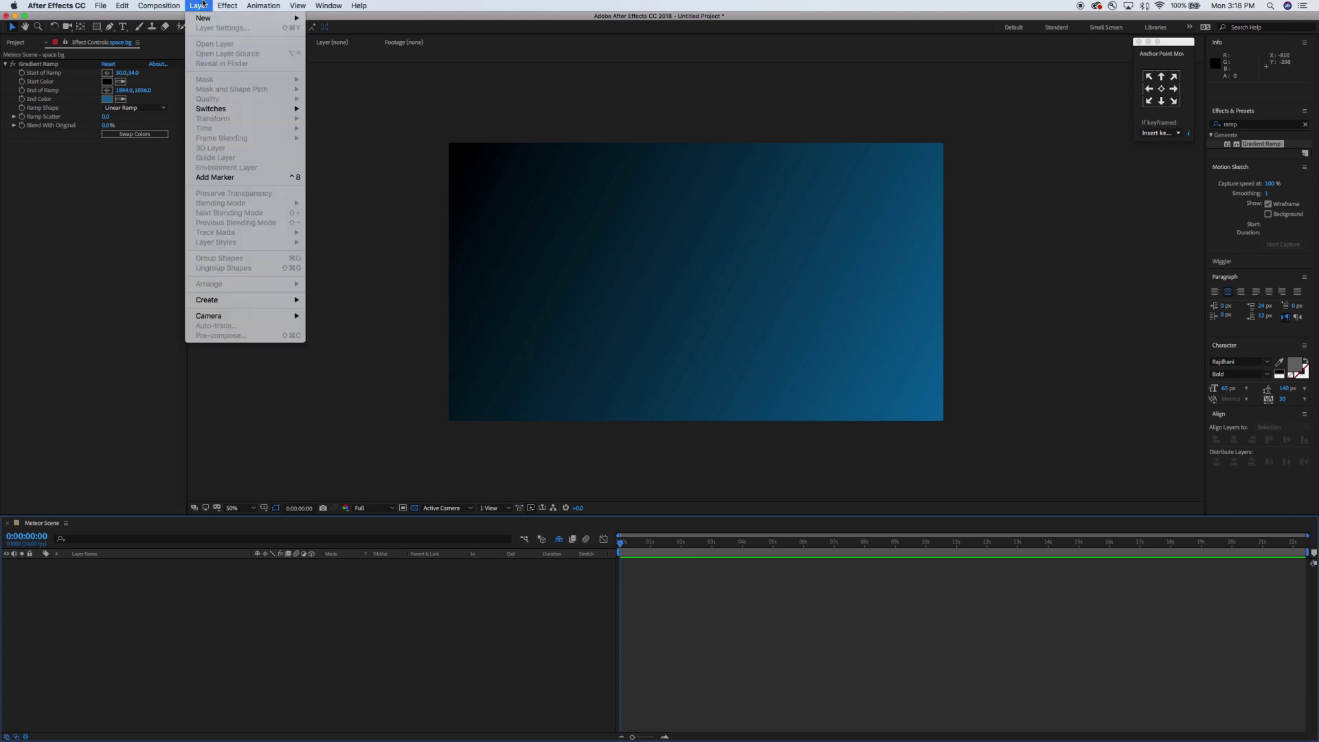
{"action": "left_click", "coordinate": [375, 257]}
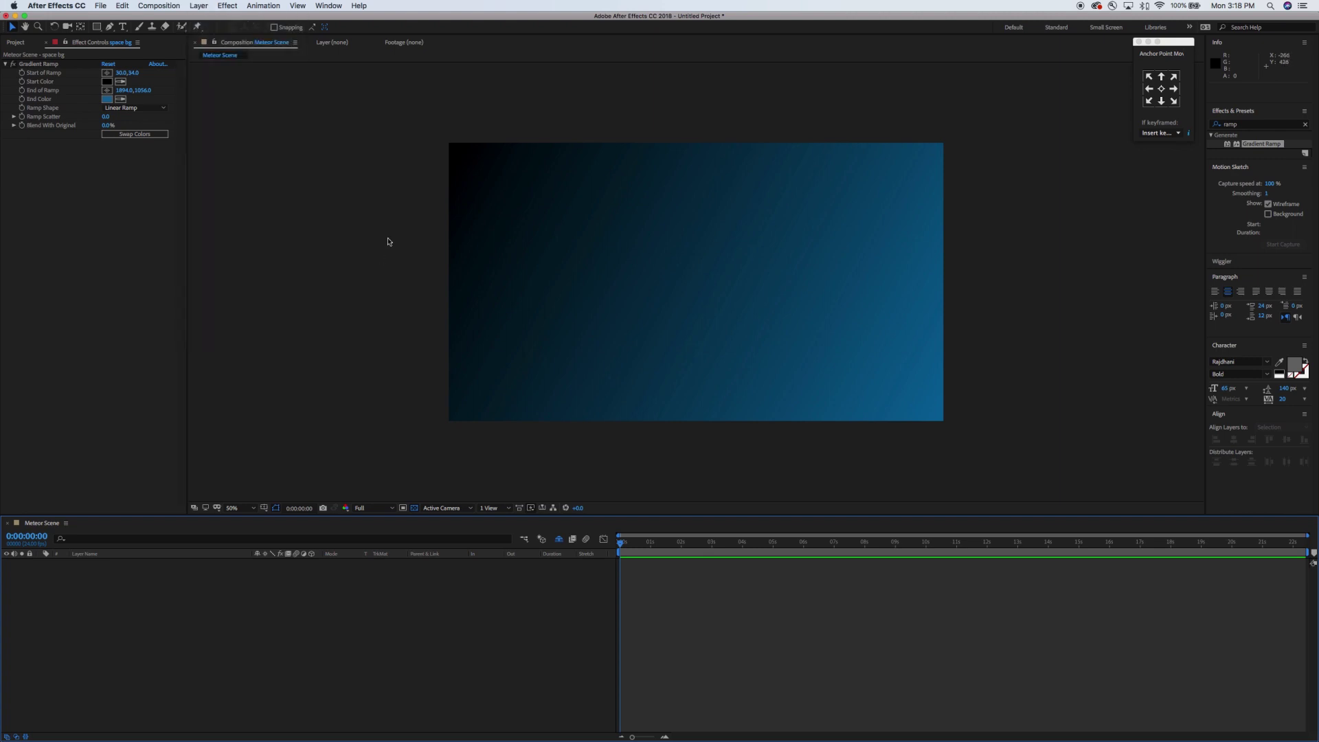
{"action": "left_click", "coordinate": [204, 5]}
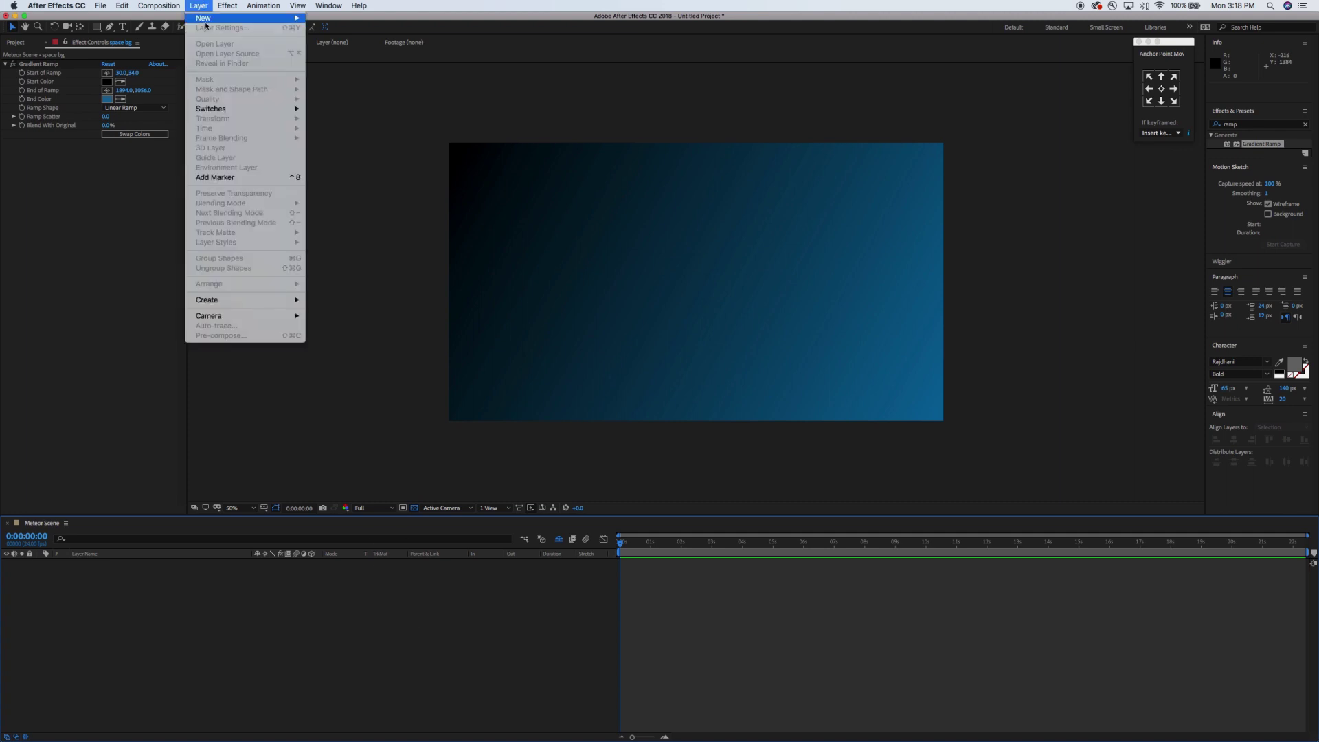
{"action": "mouse_move", "coordinate": [237, 18]}
{"action": "left_click", "coordinate": [327, 31]}
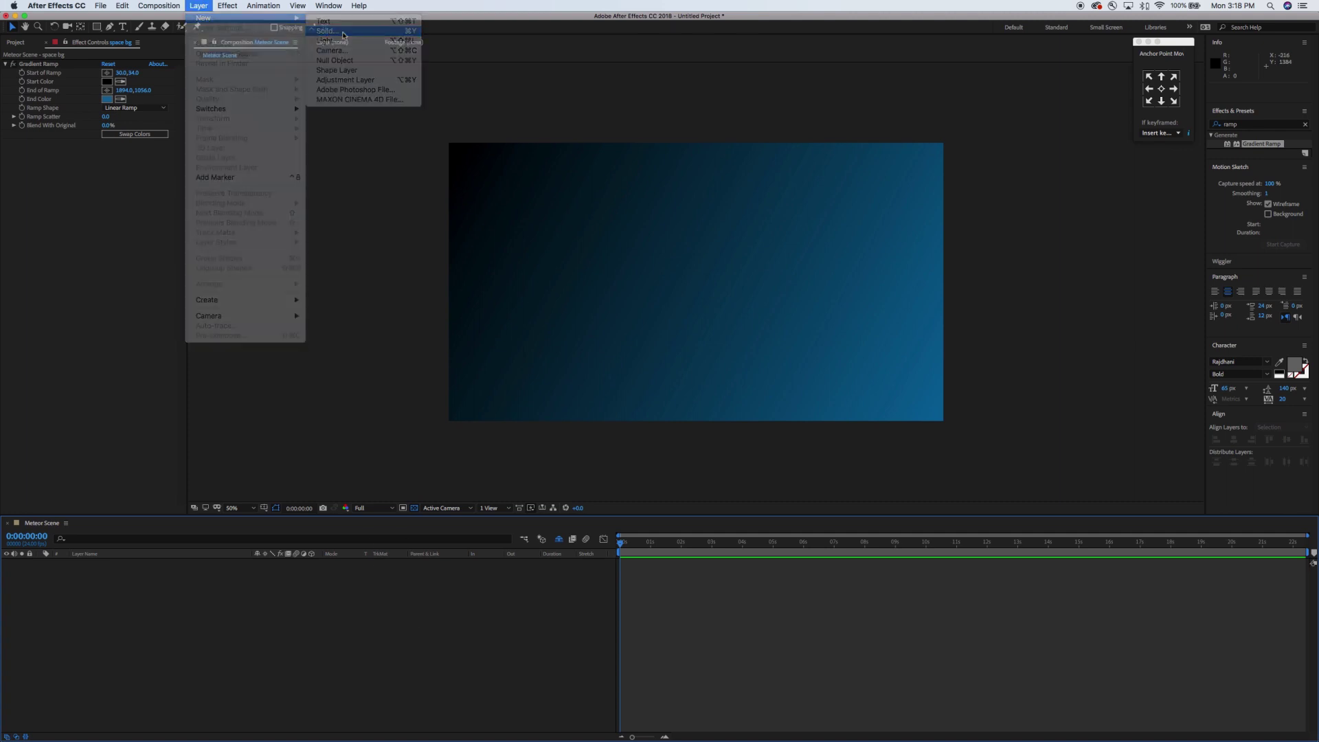
{"action": "left_click", "coordinate": [110, 233]}
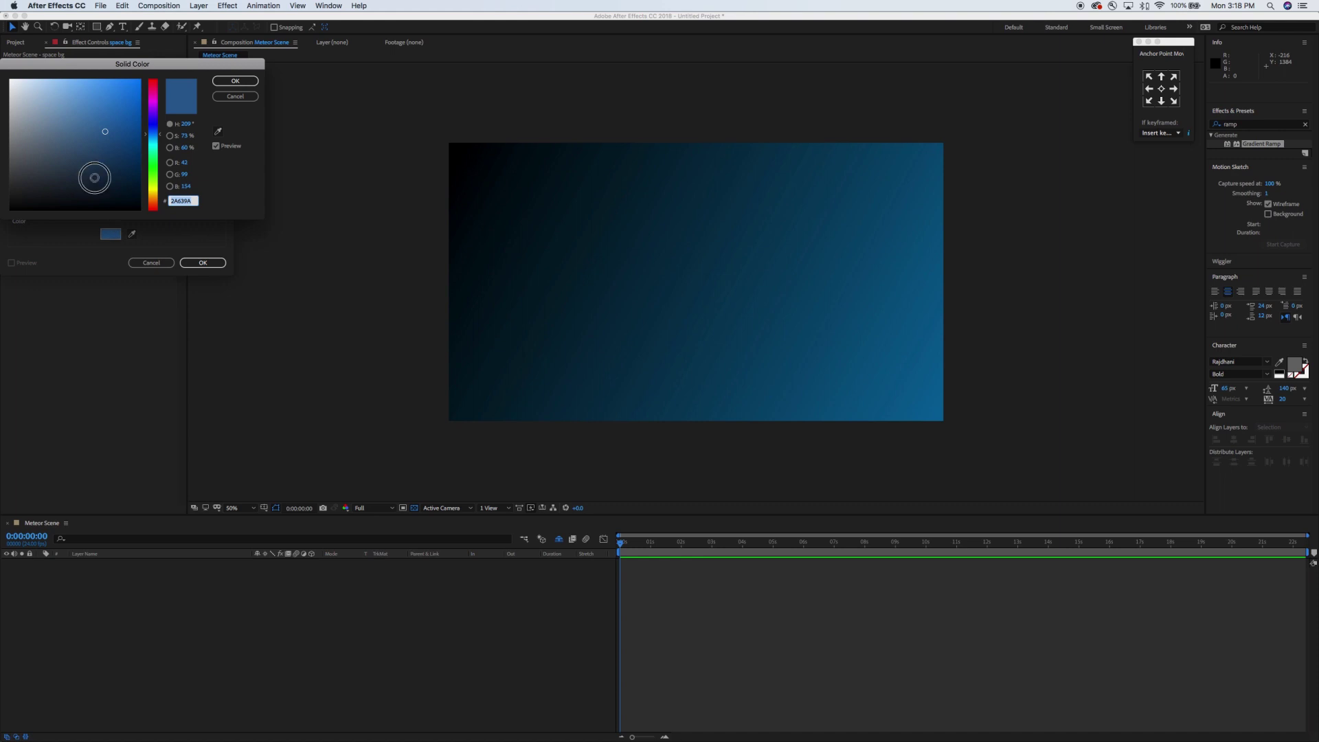
{"action": "left_click_drag", "start_coordinate": [95, 177], "coordinate": [16, 221]}
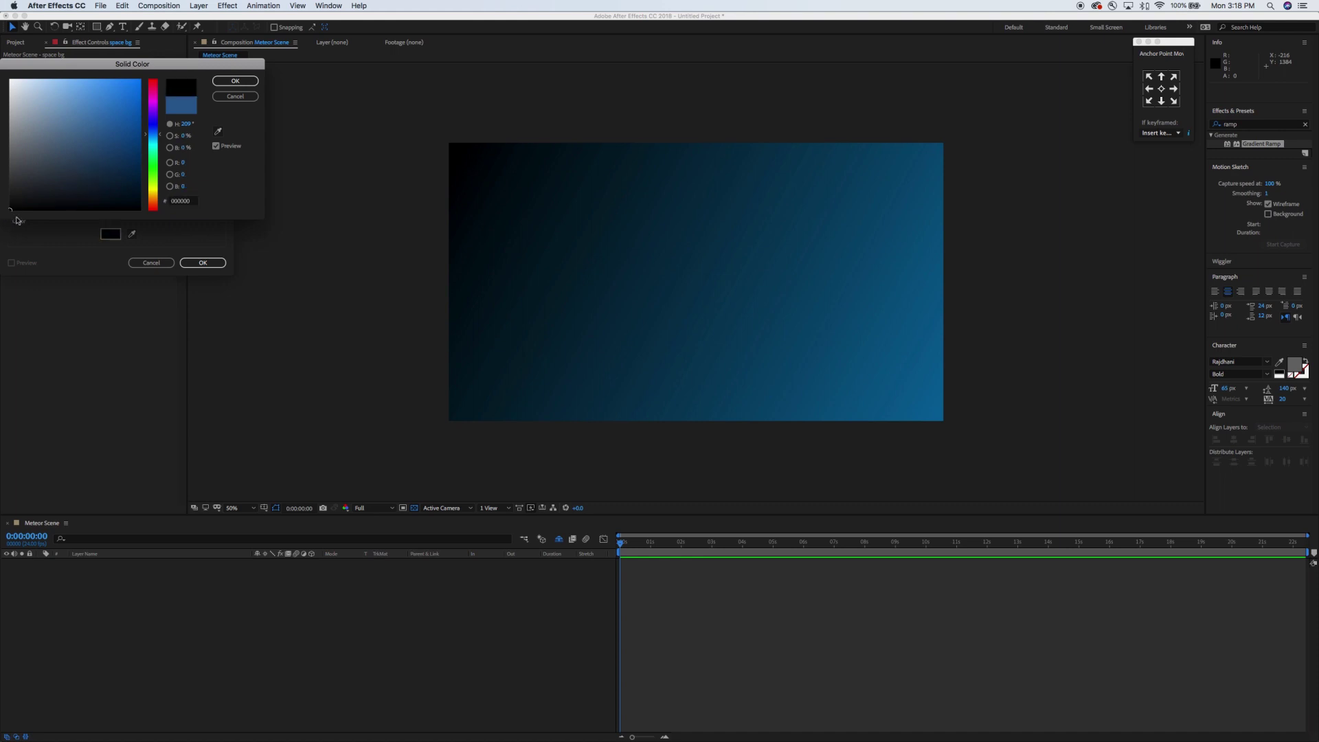
{"action": "mouse_move", "coordinate": [44, 152]}
{"action": "left_mouse_down"}
{"action": "mouse_move", "coordinate": [65, 136]}
{"action": "mouse_move", "coordinate": [2, 68]}
{"action": "left_mouse_up"}
{"action": "left_click", "coordinate": [235, 81]}
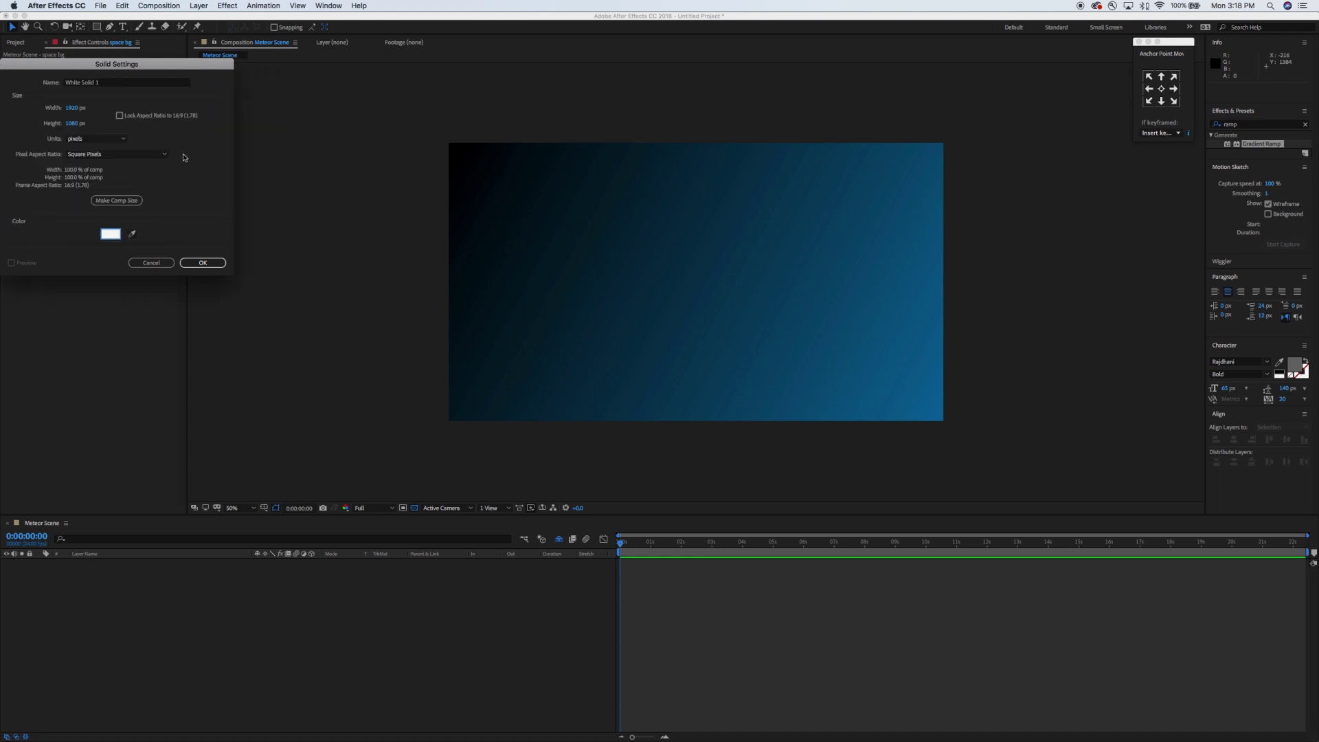
{"action": "left_click", "coordinate": [218, 264]}
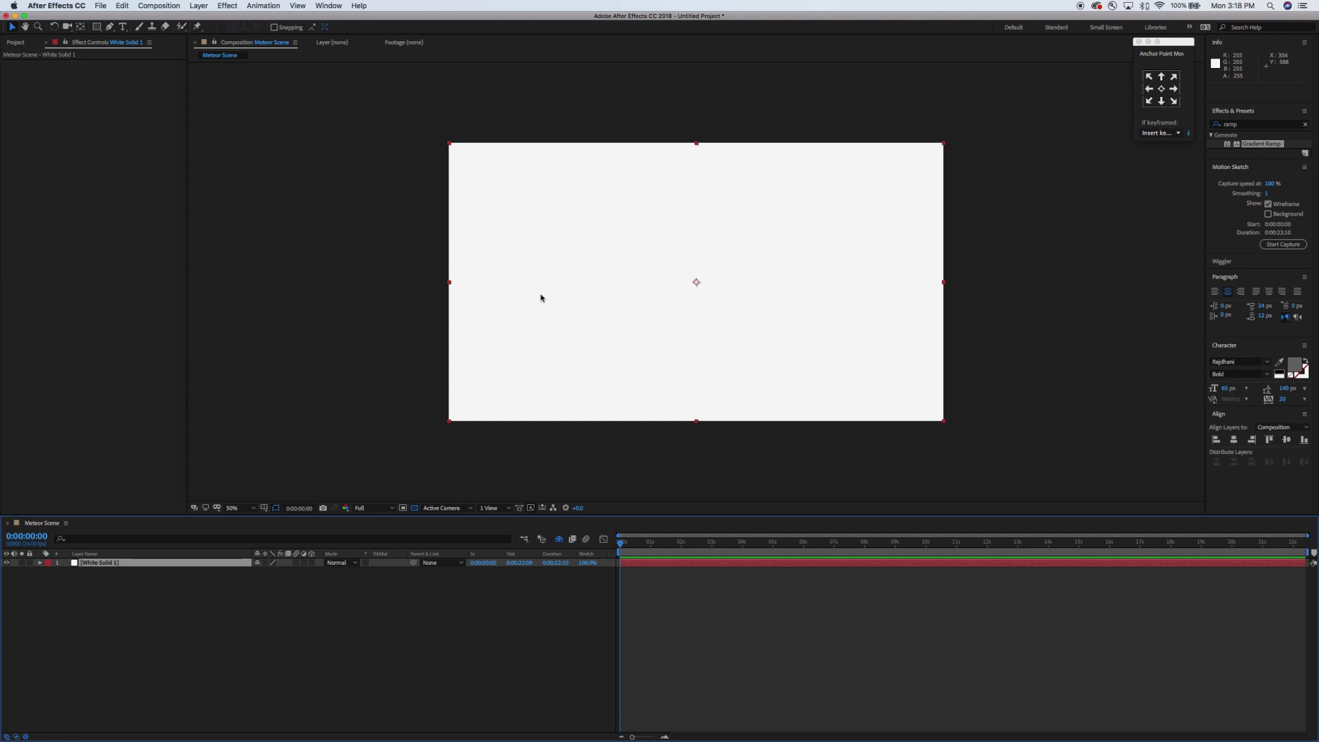
Step: Find the CC Ball Action effect by searching for "ball" and apply it to the white solid
{"action": "left_click", "coordinate": [1252, 126]}
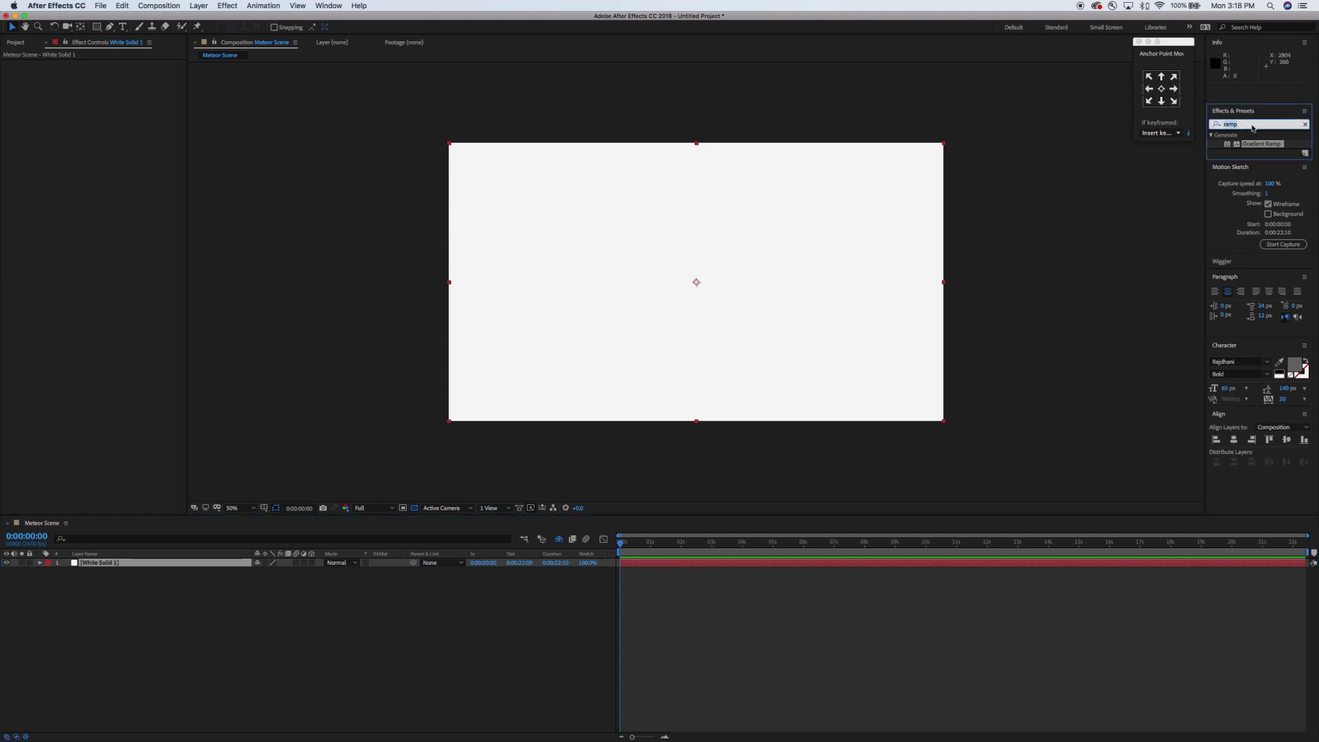
{"action": "type", "text": "ball"}
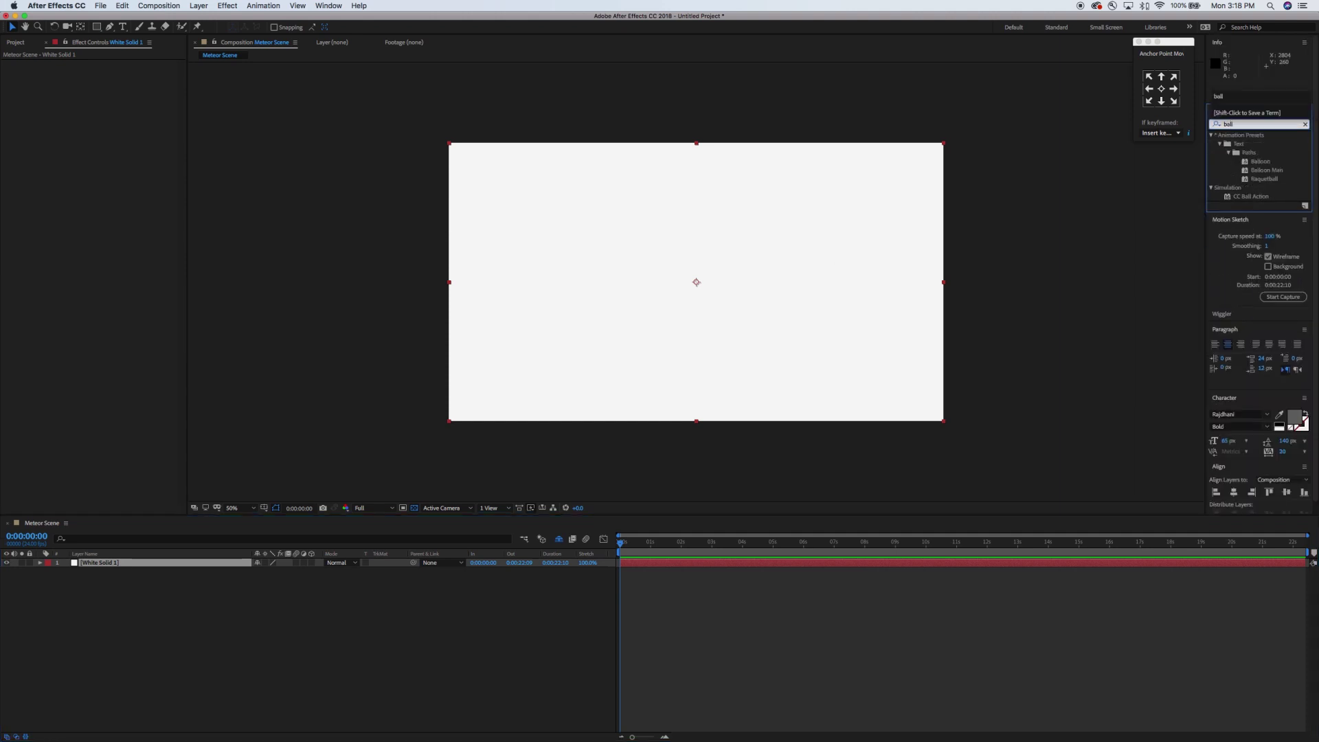
{"action": "left_click", "coordinate": [1274, 204]}
{"action": "left_click", "coordinate": [1268, 197]}
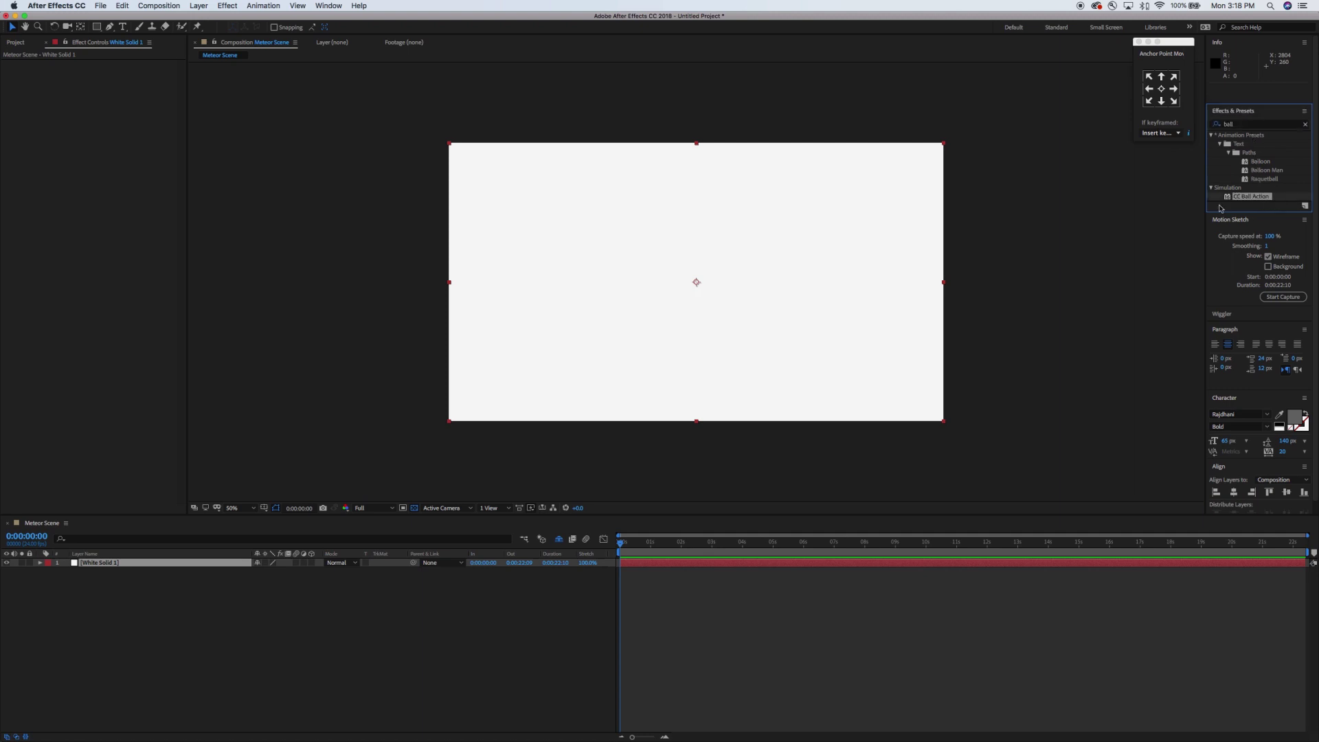
{"action": "left_click_drag", "start_coordinate": [1228, 201], "coordinate": [654, 335]}
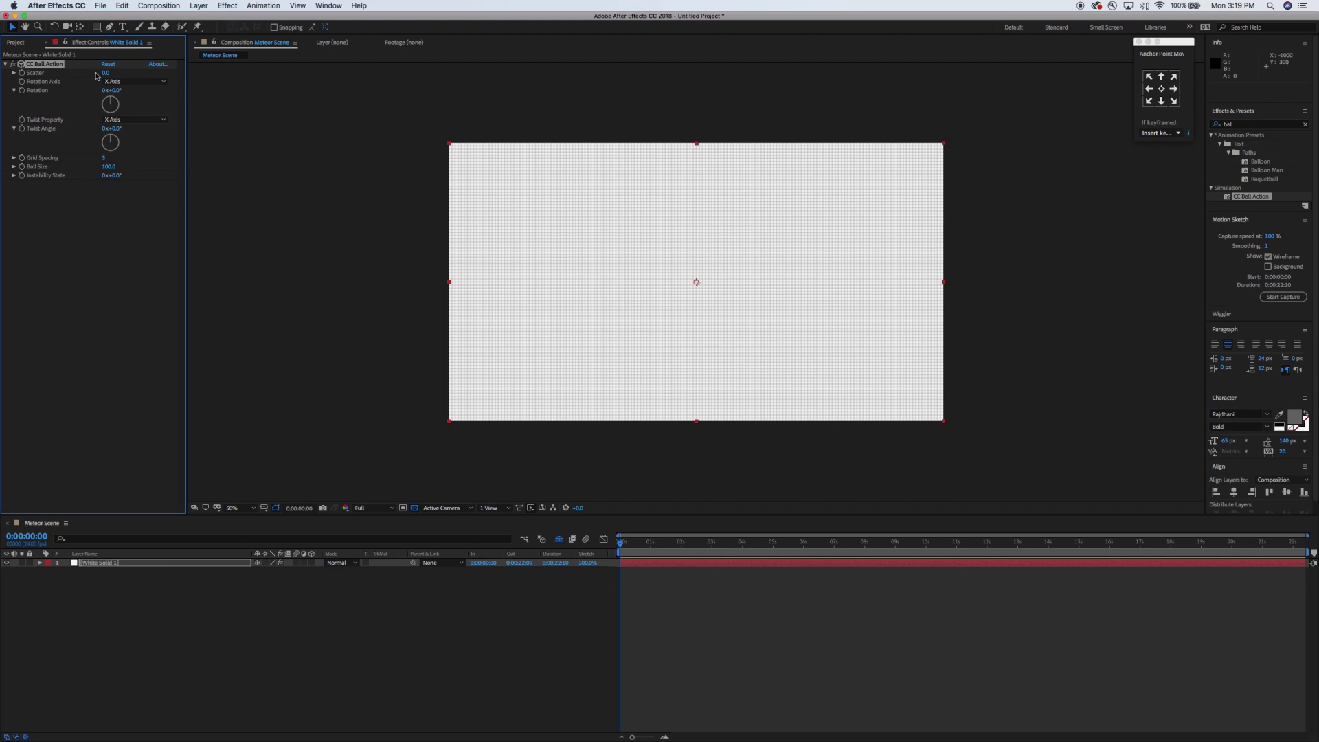
Step: Turn the balls into scattered small stars by setting Scatter to 480, Grid Spacing to 16 and Ball Size to 18
{"action": "left_click_drag", "start_coordinate": [107, 73], "coordinate": [344, 66]}
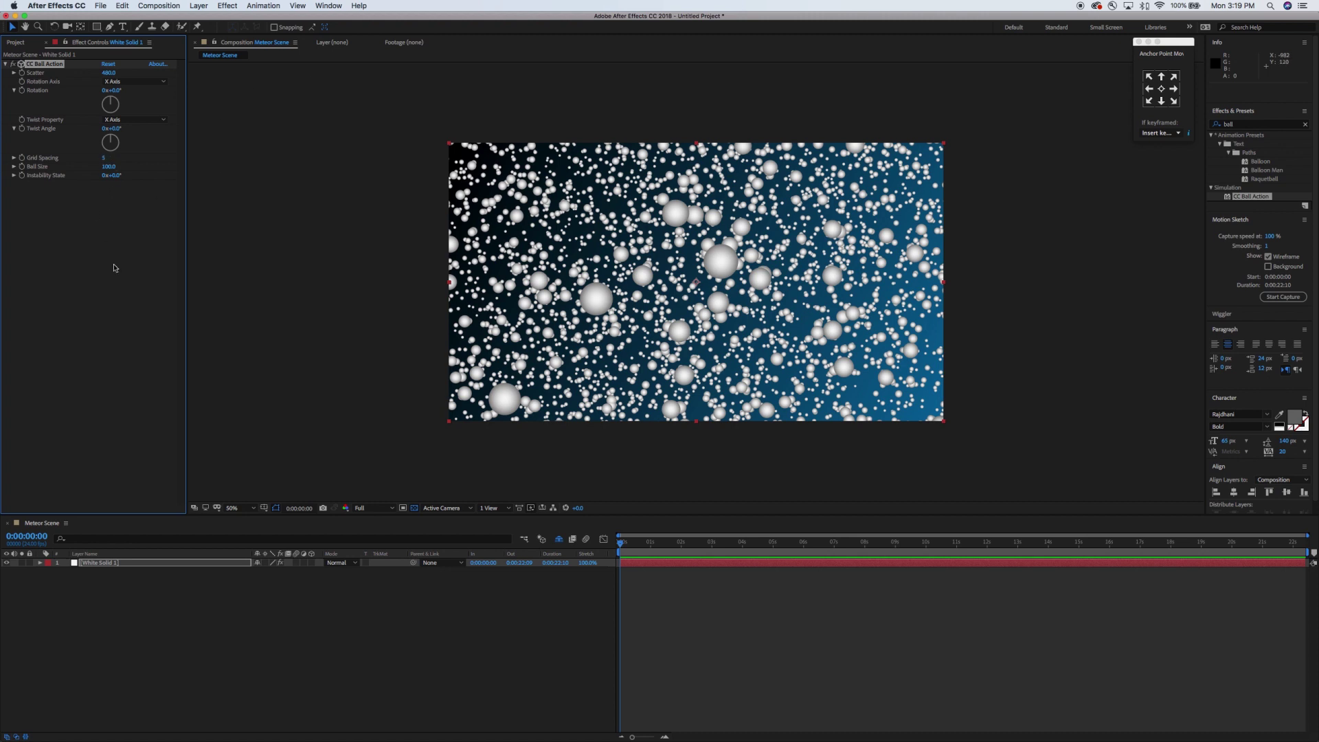
{"action": "left_click_drag", "start_coordinate": [106, 157], "coordinate": [87, 184]}
{"action": "left_click", "coordinate": [110, 166]}
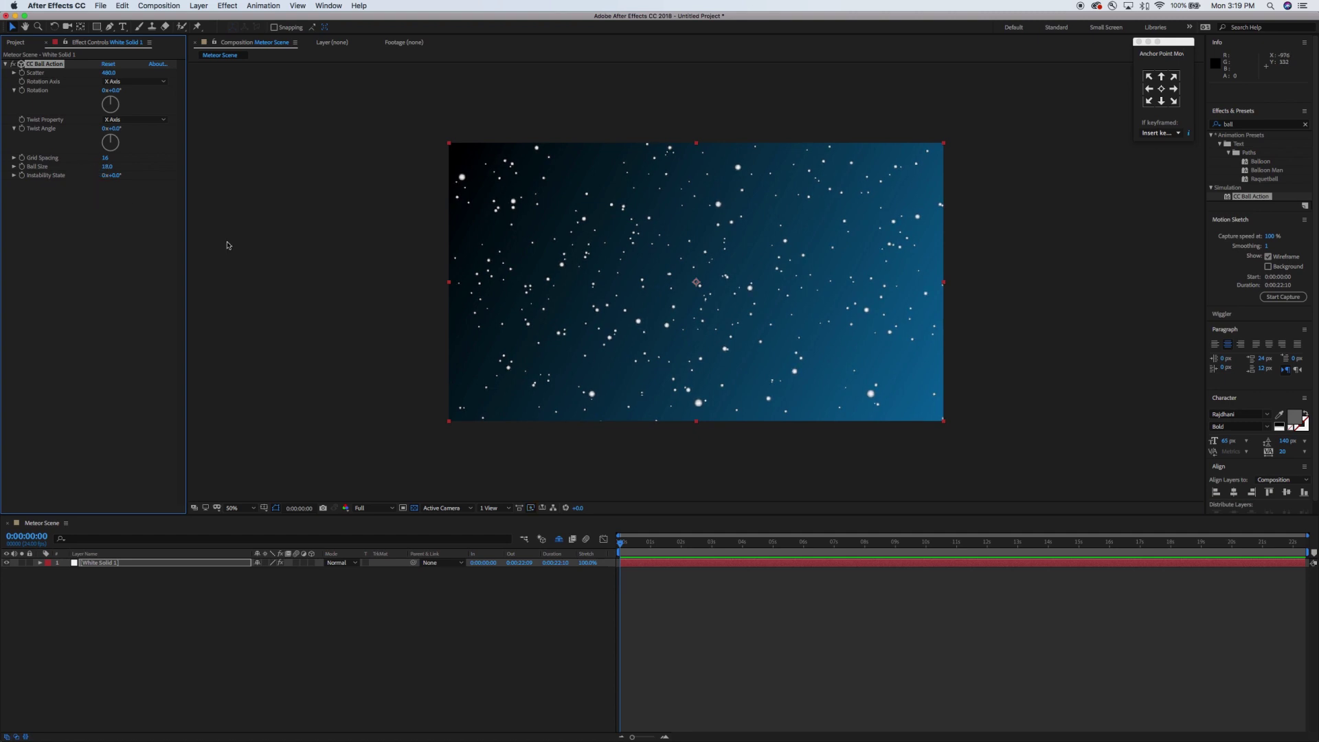
{"action": "left_click", "coordinate": [622, 544]}
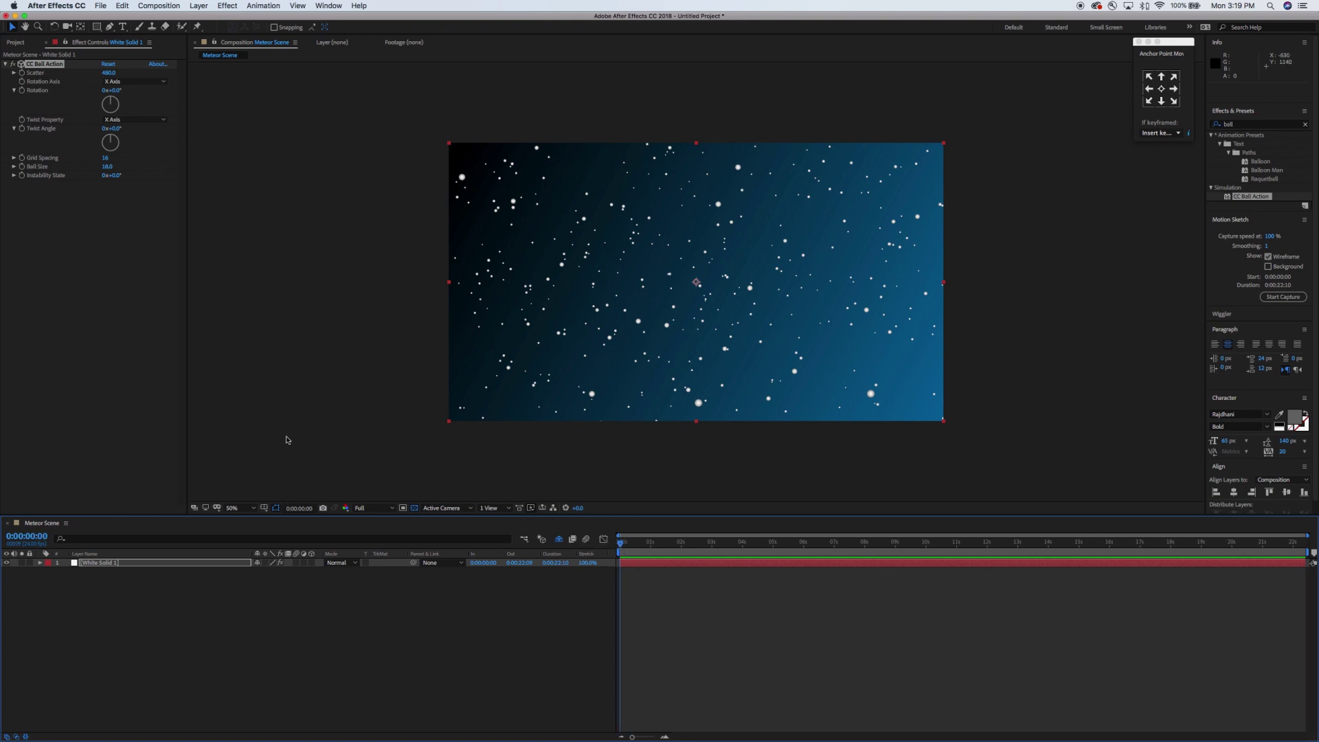
Step: Reveal the white solid's opacity and lower it to about 50%
{"action": "left_click", "coordinate": [170, 560]}
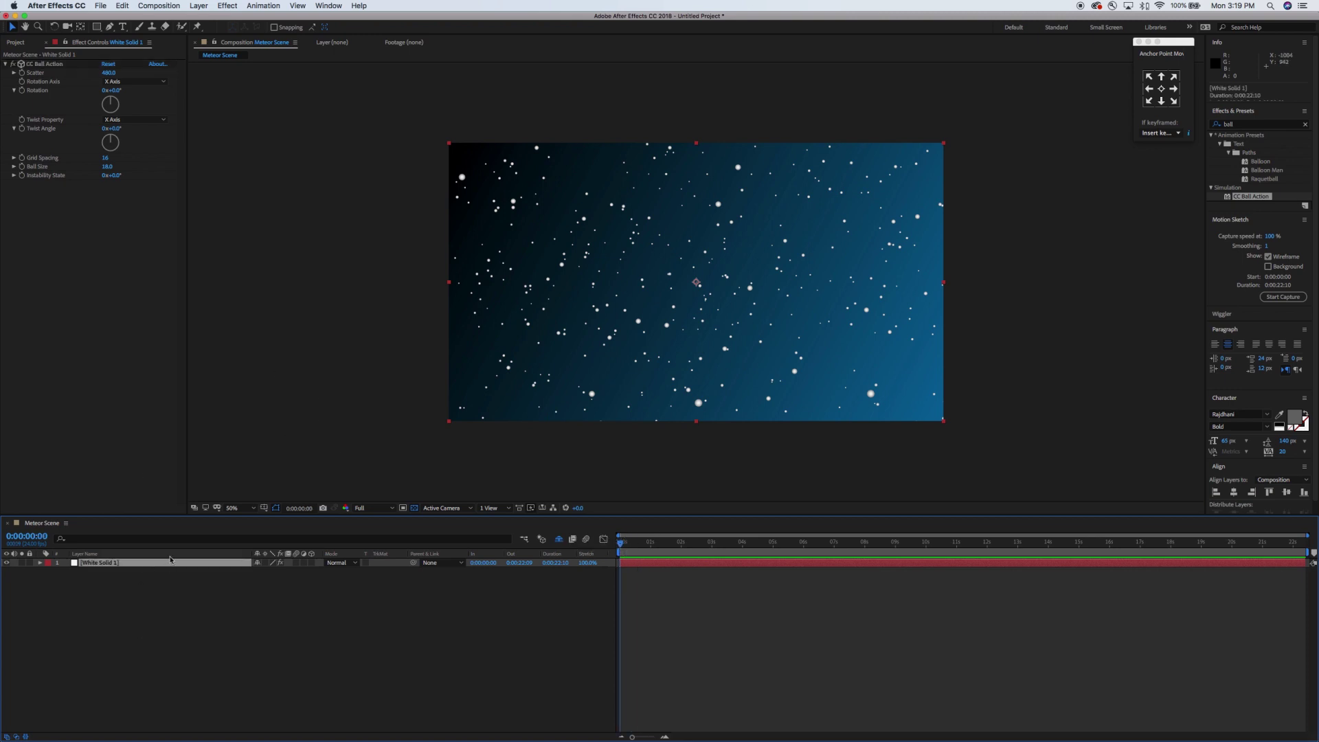
{"action": "right_click", "coordinate": [153, 562]}
{"action": "mouse_move", "coordinate": [254, 588]}
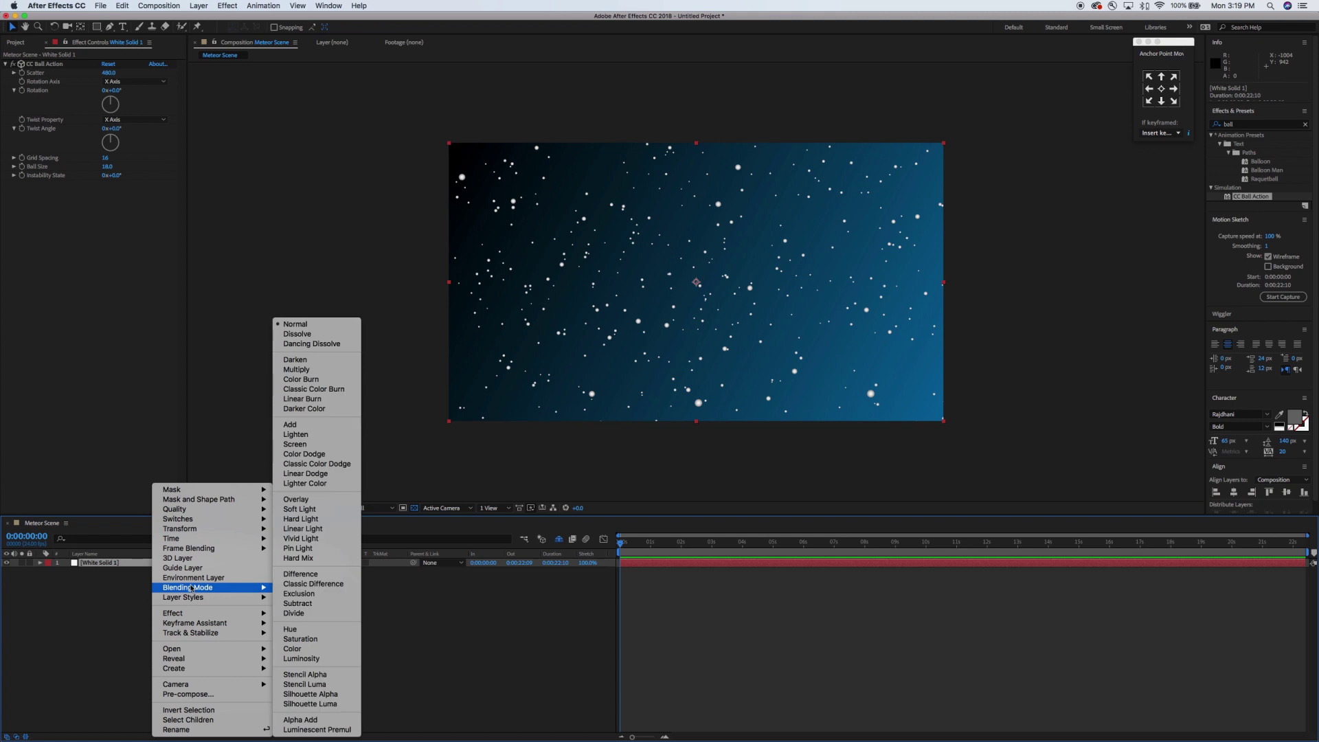
{"action": "left_click", "coordinate": [380, 596]}
{"action": "key", "text": "t"}
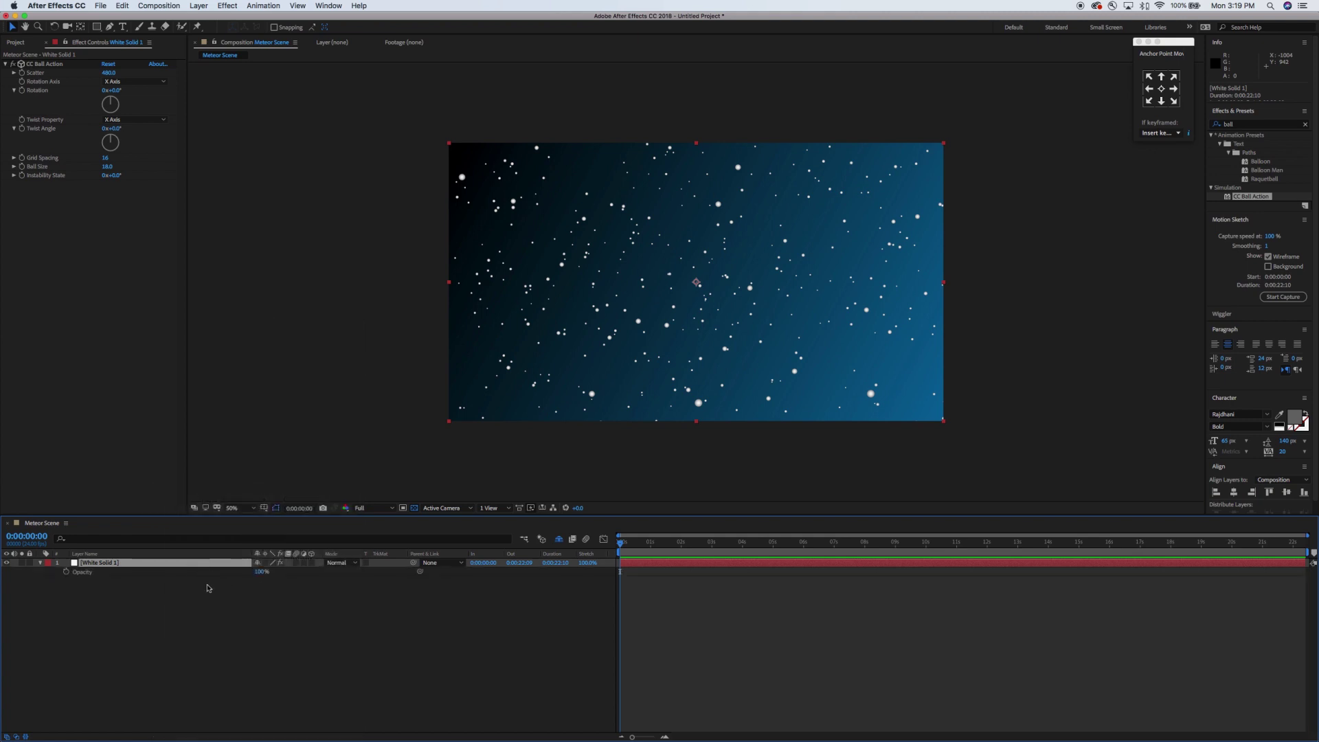
{"action": "left_click_drag", "start_coordinate": [261, 576], "coordinate": [239, 578]}
{"action": "key", "text": "Return"}
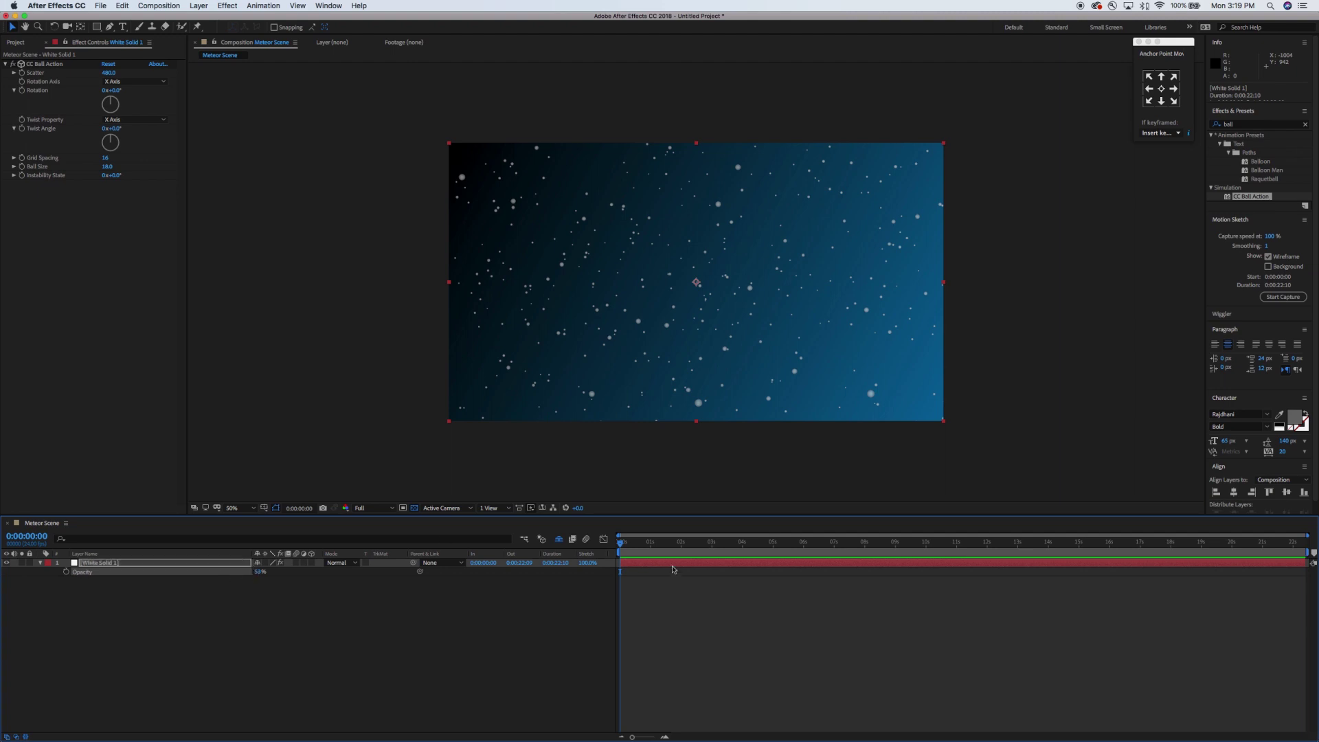
{"action": "left_click", "coordinate": [531, 620]}
Step: Rename the white solid layer as "stars" and deselect it
{"action": "left_click", "coordinate": [112, 564]}
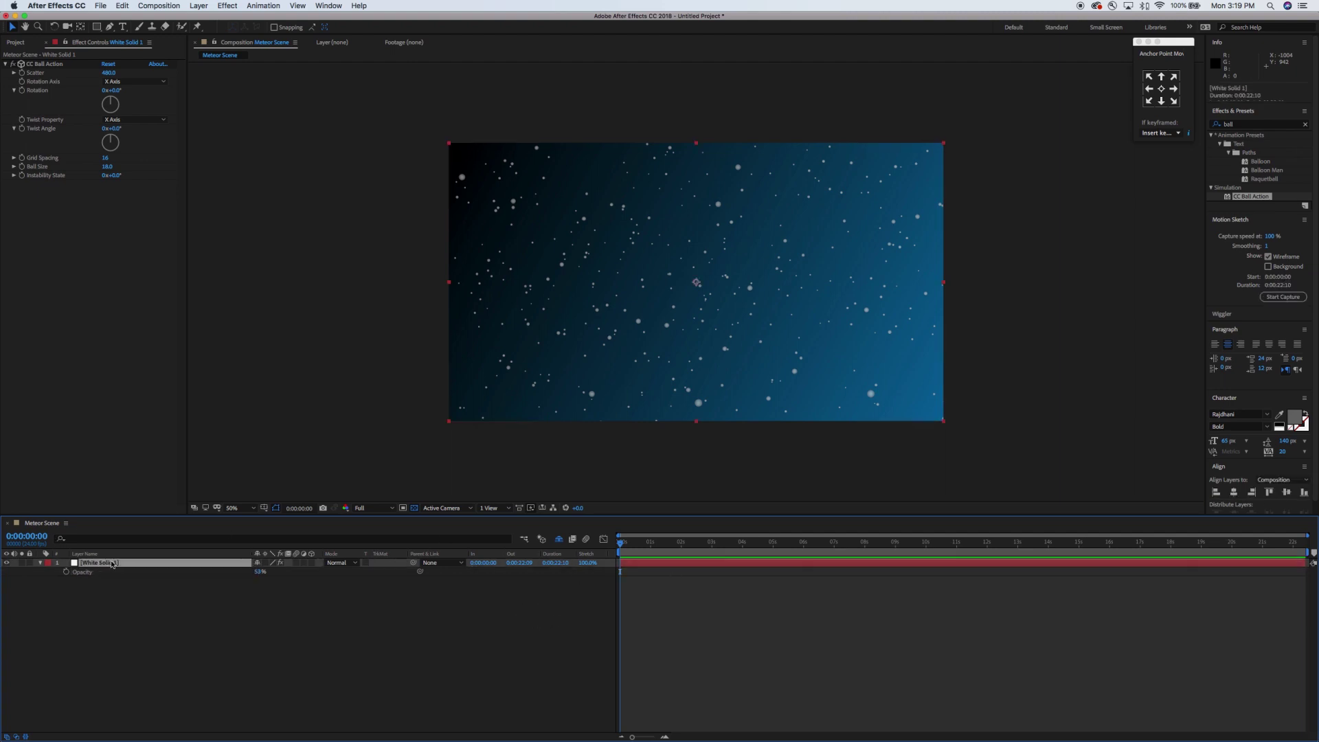
{"action": "key", "text": "Return"}
{"action": "type", "text": "stars"}
{"action": "key", "text": "Return"}
{"action": "left_click", "coordinate": [271, 624]}
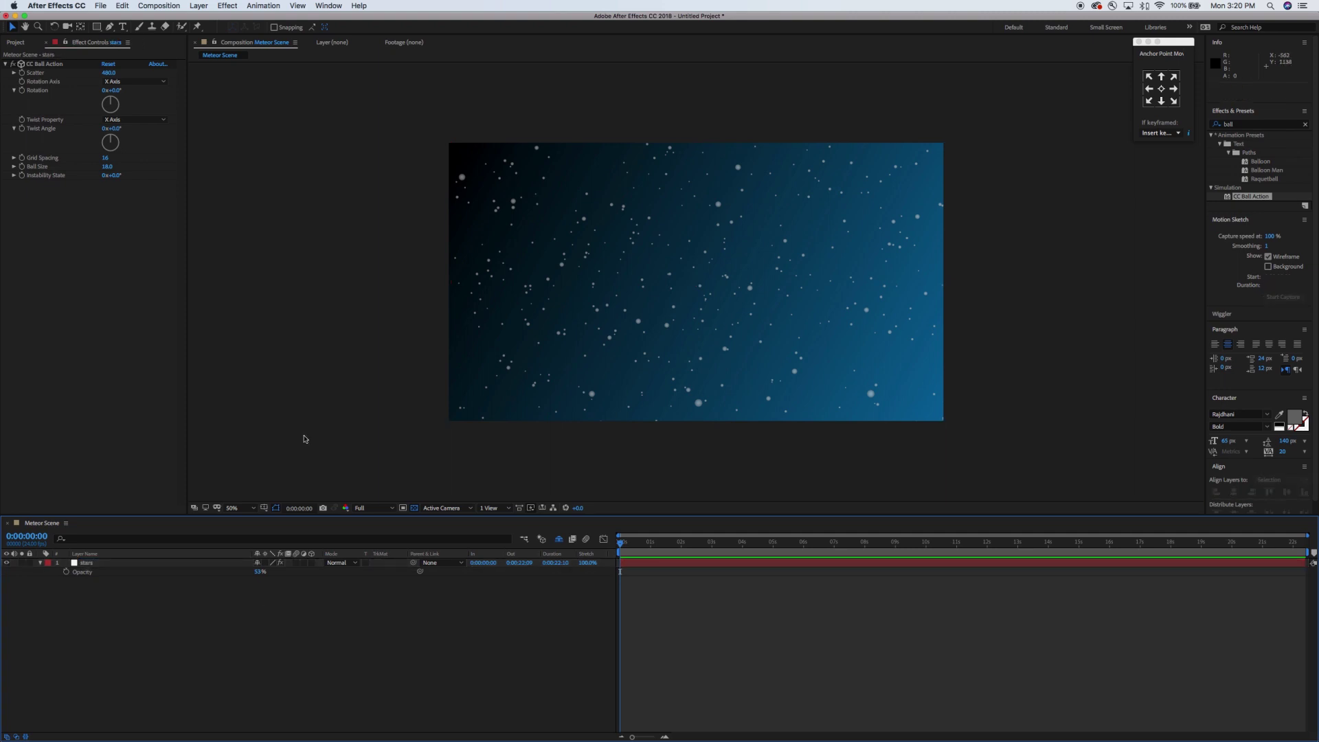
Step: Add the planet composition to Meteor Scene above the stars, partly off-frame in the lower-right corner of the scene
{"action": "left_click", "coordinate": [303, 562]}
{"action": "left_click", "coordinate": [333, 576]}
{"action": "left_click", "coordinate": [16, 43]}
{"action": "left_click", "coordinate": [46, 146]}
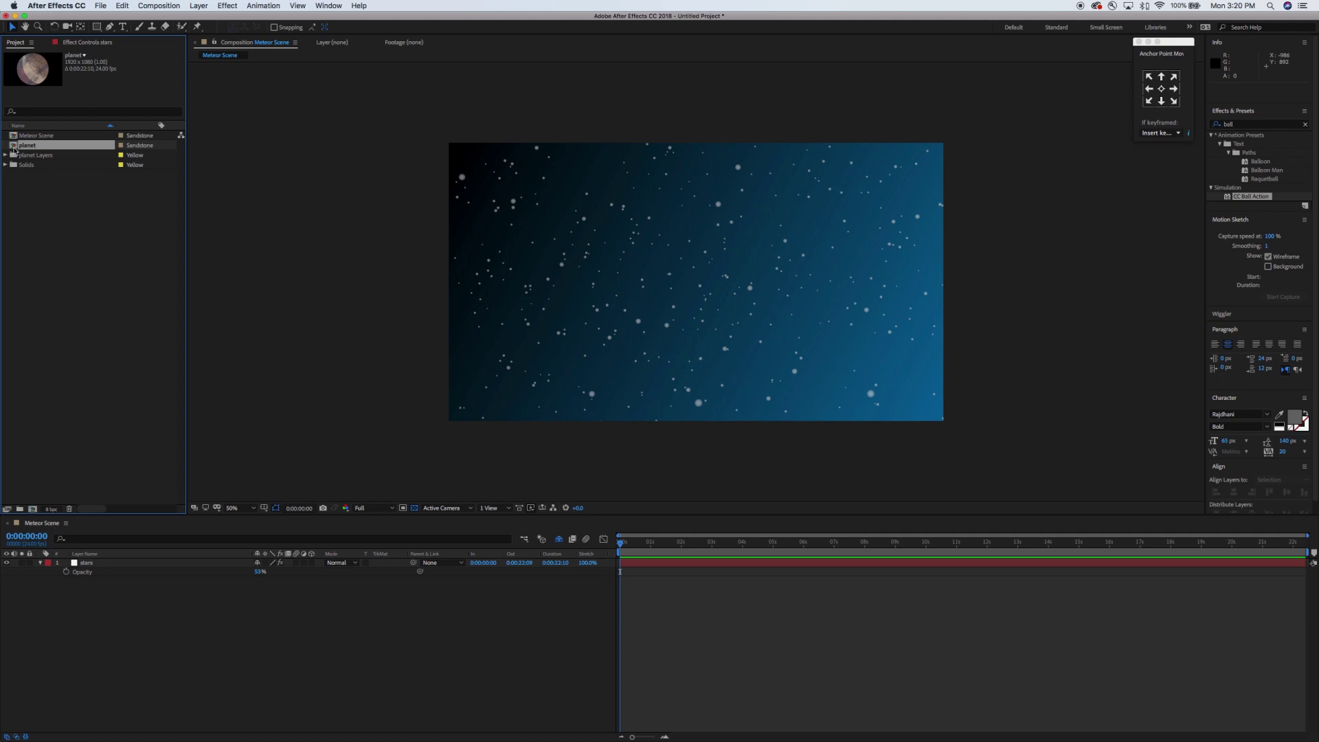
{"action": "left_click_drag", "start_coordinate": [16, 146], "coordinate": [898, 408]}
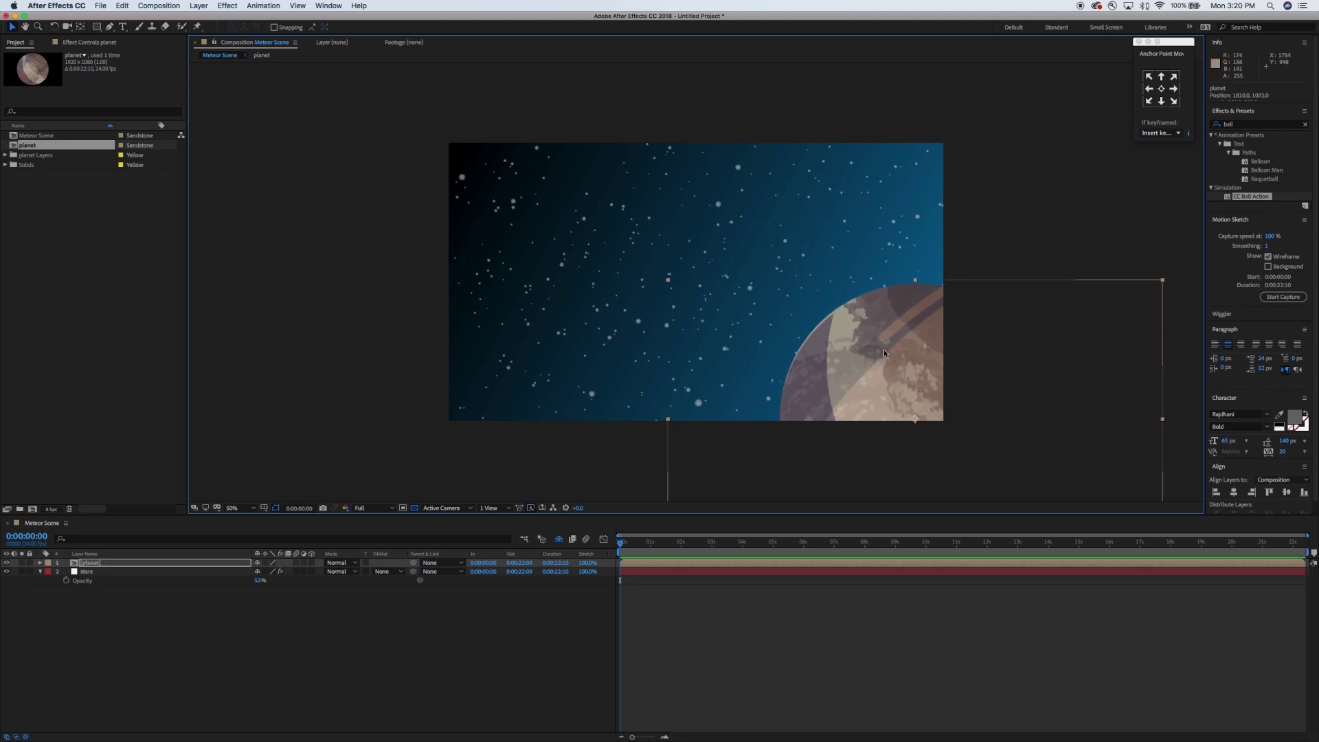
Step: Keyframe the planet's position at 0:00 and at 11:23, moving it up and left to about 1628, 886 at 11:23
{"action": "key", "text": "p"}
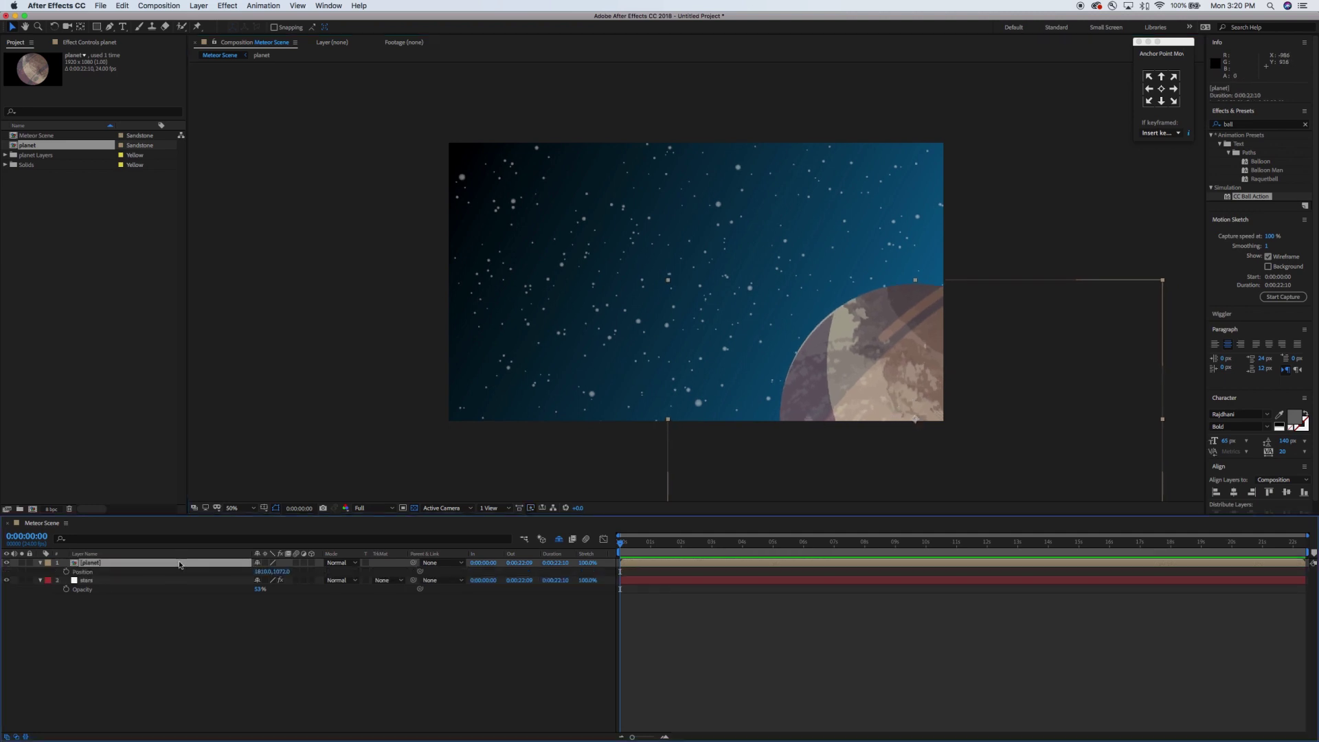
{"action": "left_click", "coordinate": [67, 572]}
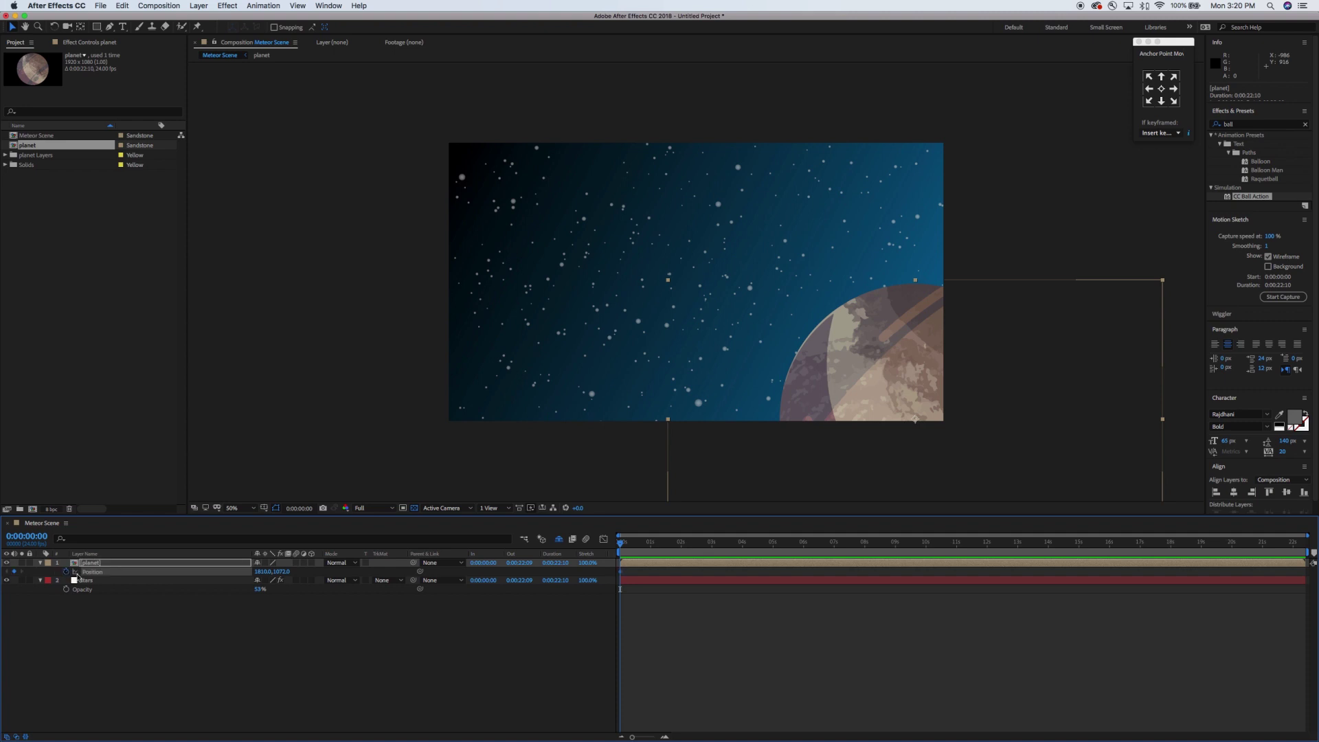
{"action": "left_click_drag", "start_coordinate": [622, 544], "coordinate": [987, 573]}
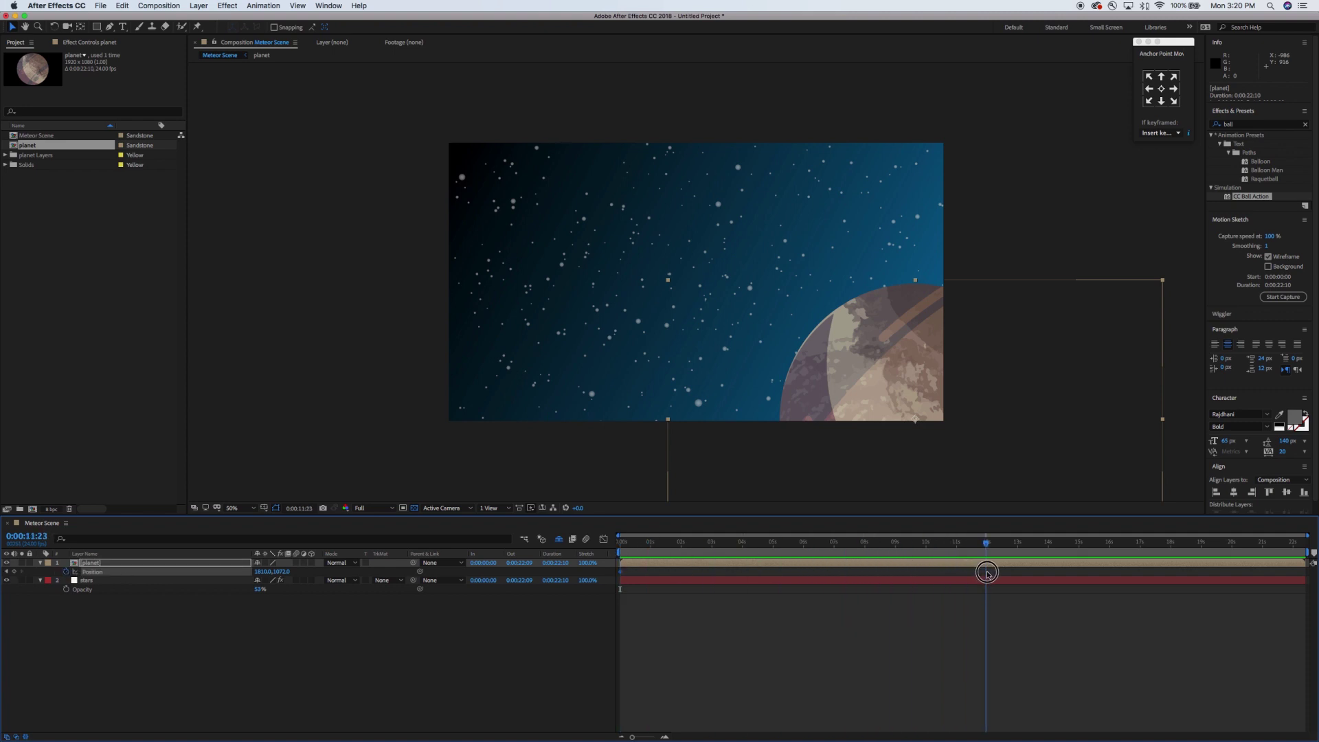
{"action": "left_click", "coordinate": [14, 571]}
{"action": "left_click_drag", "start_coordinate": [267, 575], "coordinate": [191, 573]}
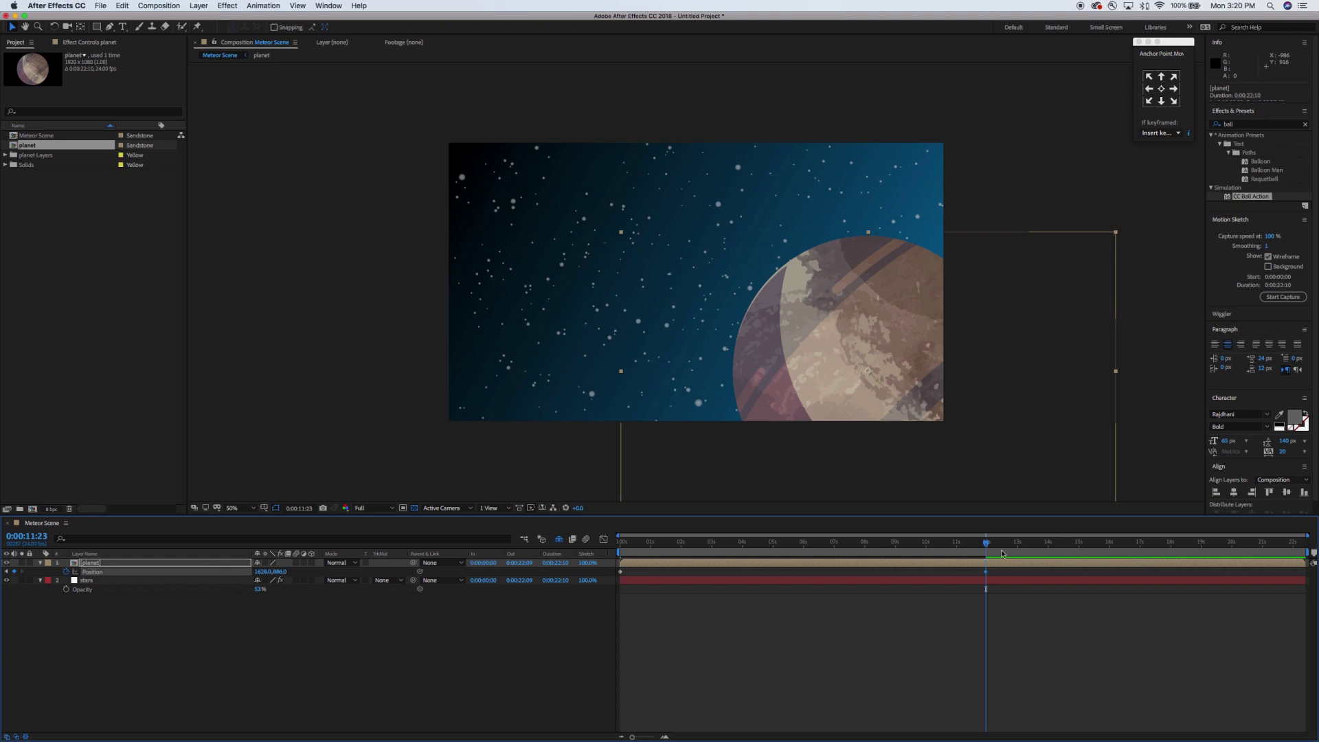
Step: Preview the planet's movement from the start of the composition and return to the first frame
{"action": "left_click_drag", "start_coordinate": [987, 544], "coordinate": [586, 575]}
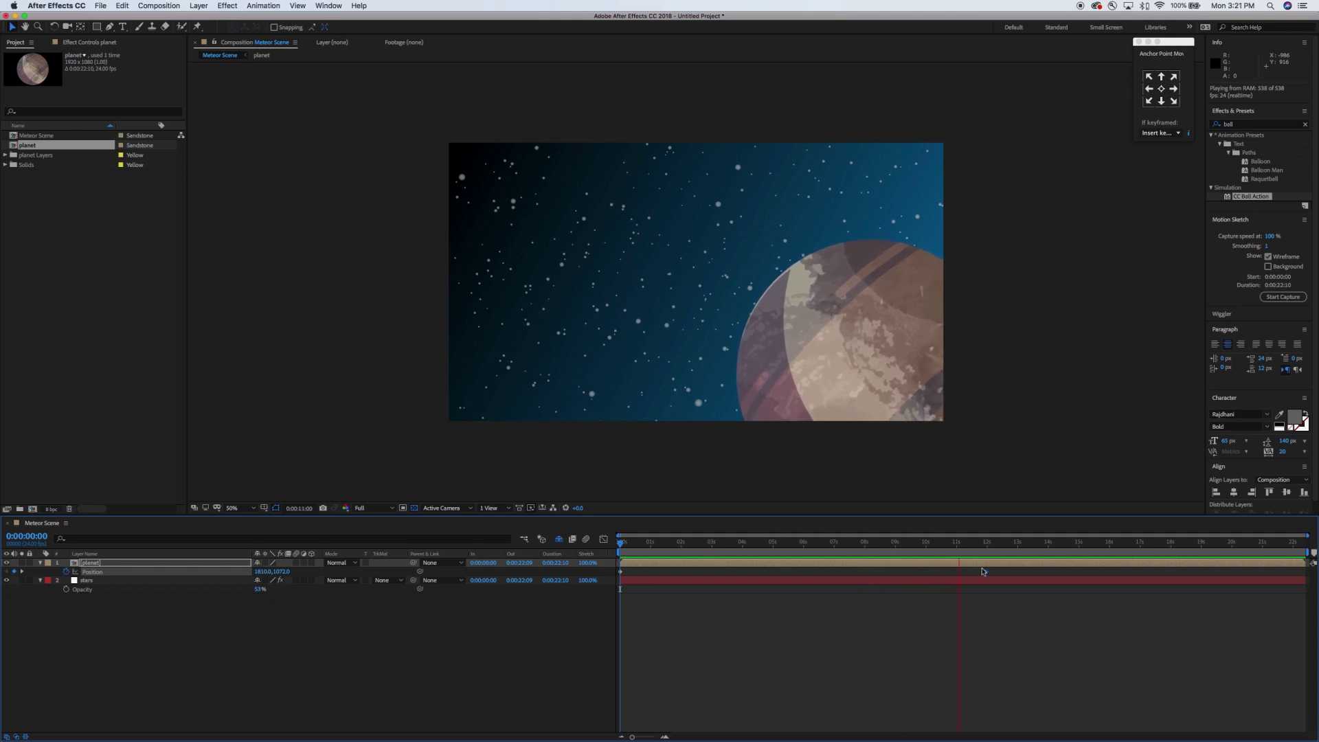
{"action": "left_click", "coordinate": [985, 572]}
{"action": "left_click", "coordinate": [589, 556]}
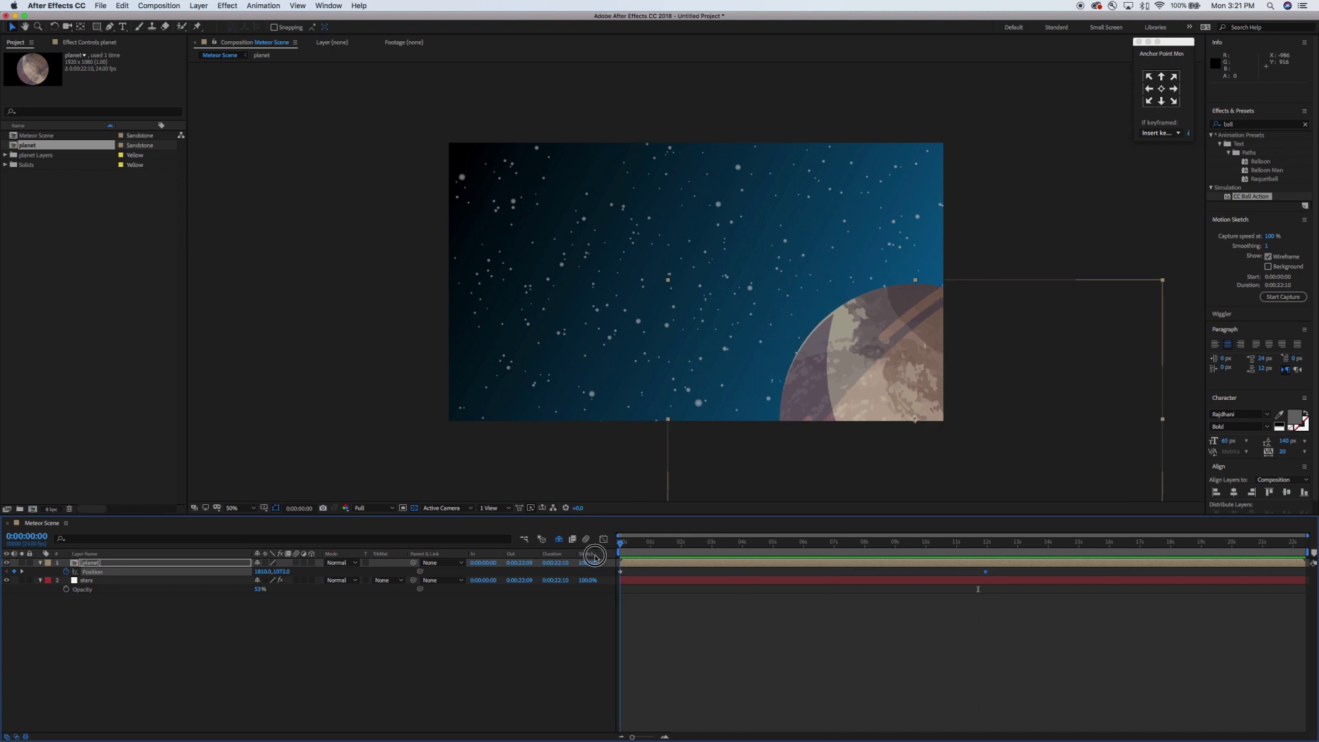
{"action": "left_click", "coordinate": [563, 572]}
Step: Set the planet layer's scale to 120% at the first frame and start keyframing it
{"action": "left_click", "coordinate": [134, 565]}
{"action": "key", "text": "s"}
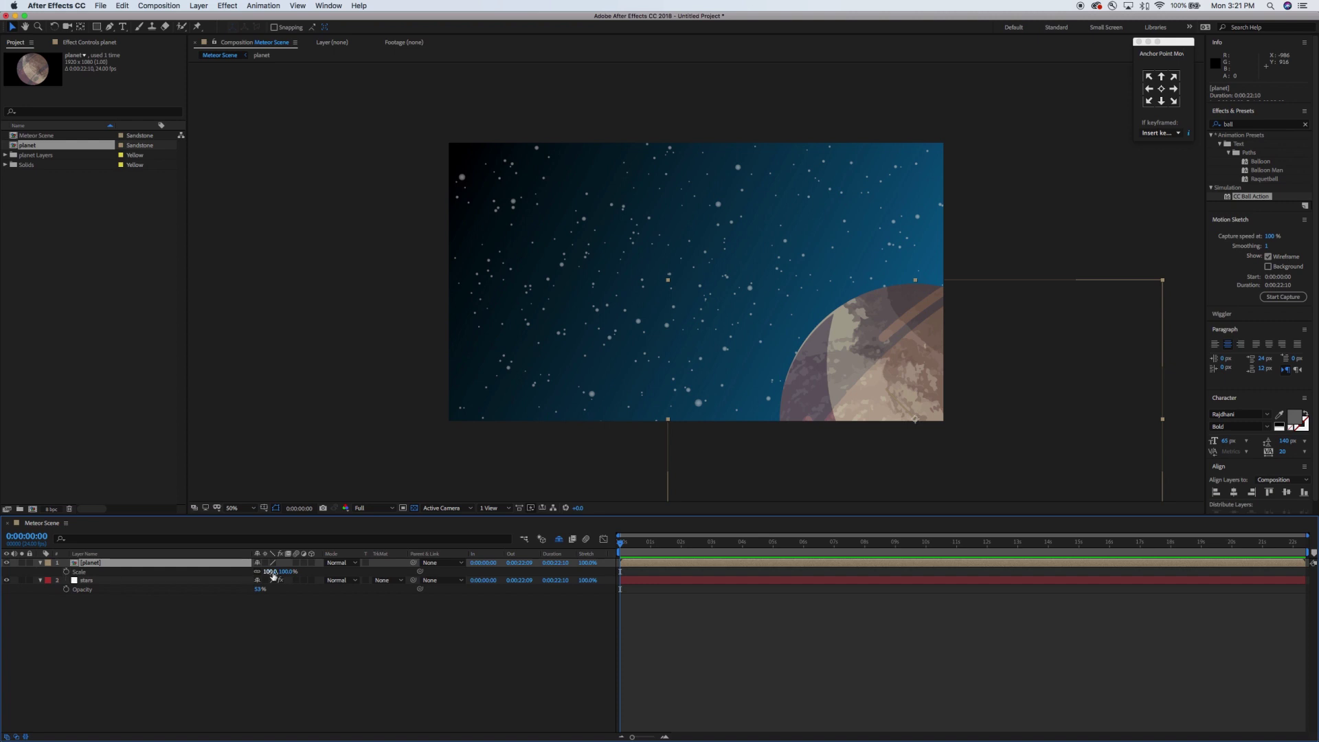
{"action": "left_click", "coordinate": [270, 571]}
{"action": "type", "text": "120"}
{"action": "key", "text": "Tab"}
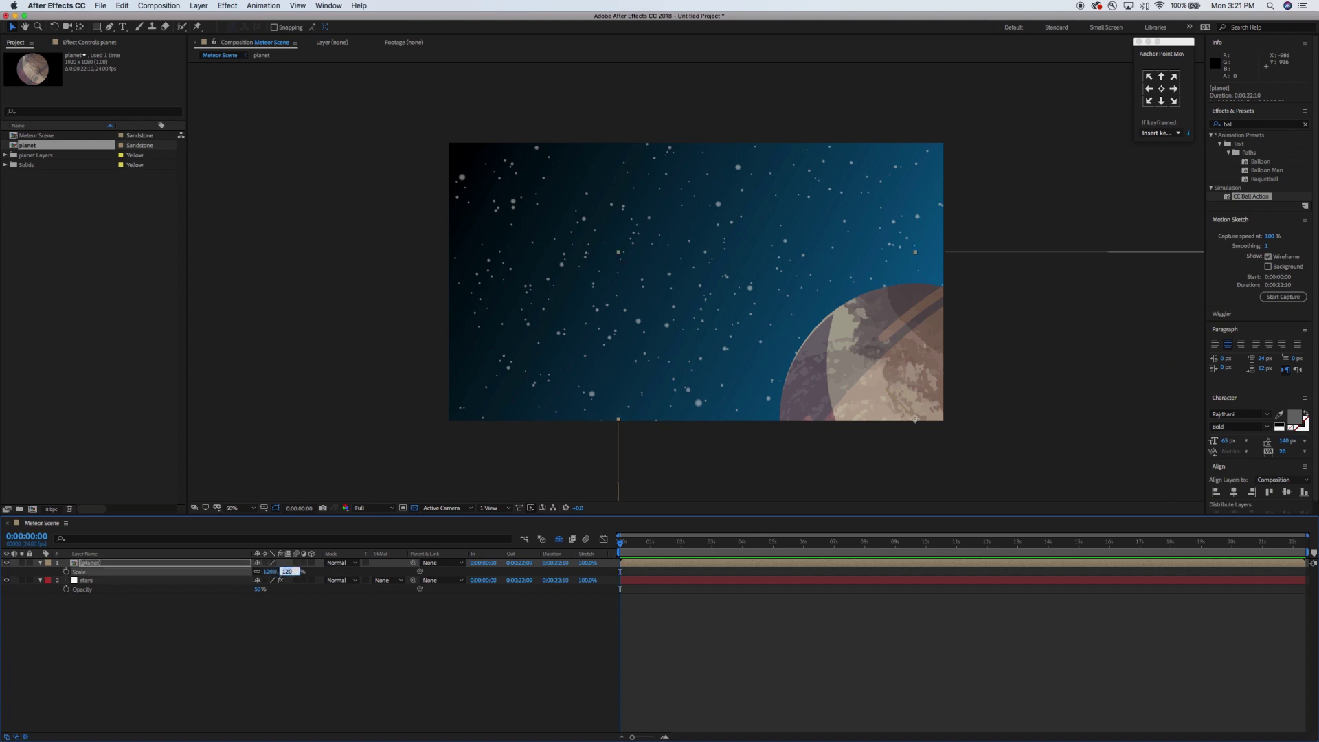
{"action": "left_click", "coordinate": [66, 571]}
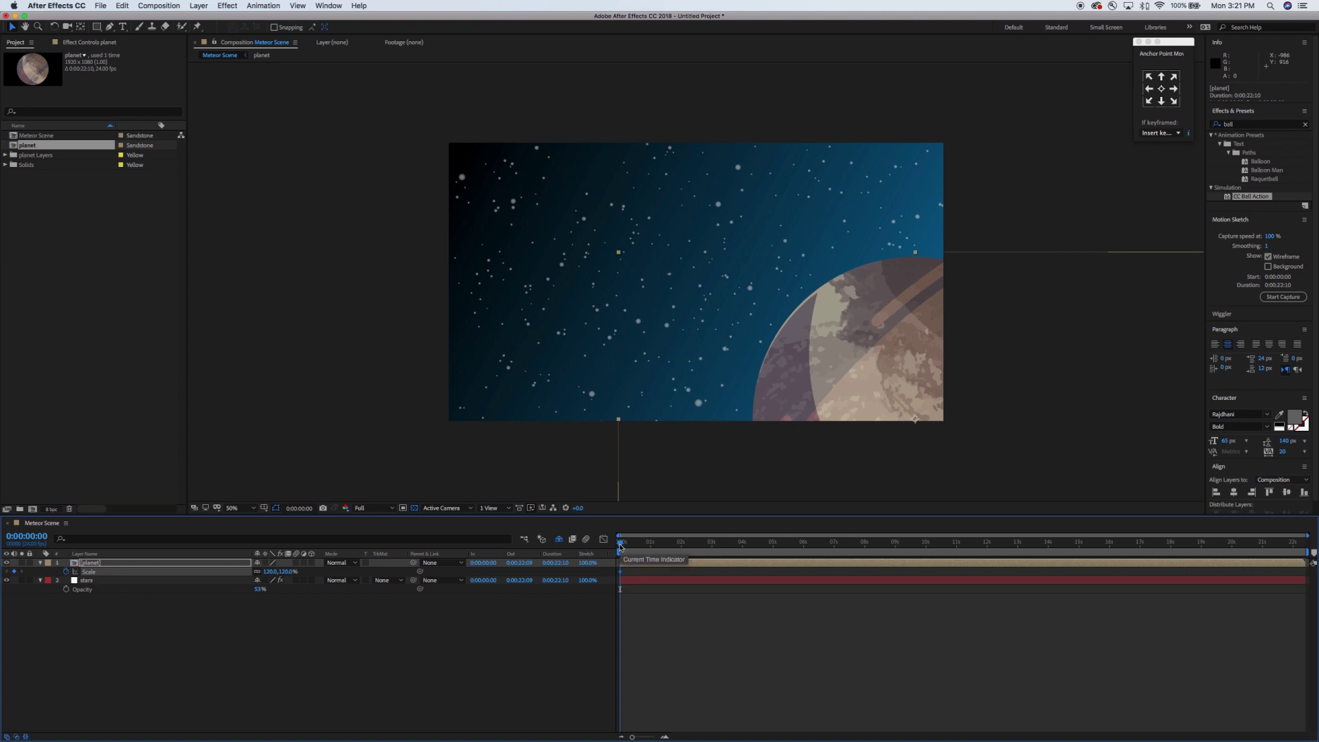
Step: Show the planet's position alongside its scale and add a scale keyframe of 135% at 11:23
{"action": "key", "text": "shift+p"}
{"action": "left_click_drag", "start_coordinate": [620, 542], "coordinate": [986, 584]}
{"action": "left_click", "coordinate": [267, 580]}
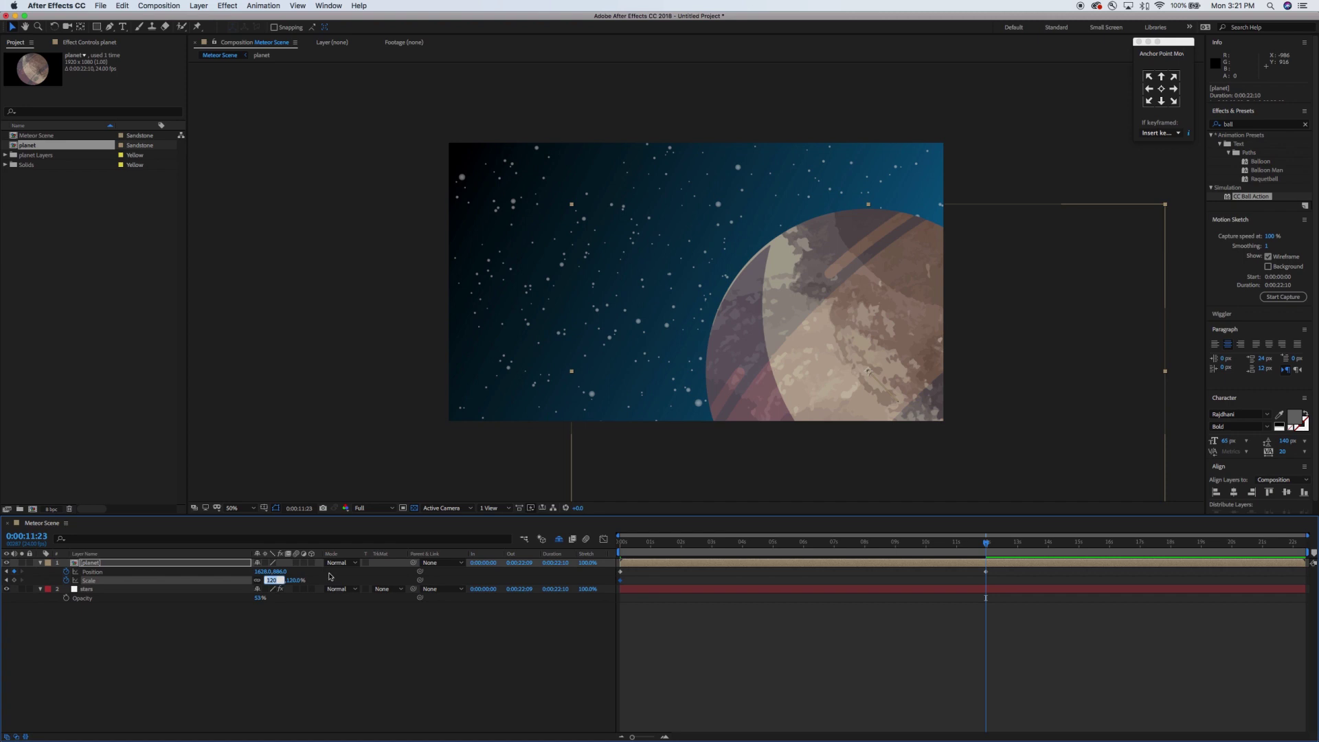
{"action": "type", "text": "135"}
{"action": "key", "text": "Tab"}
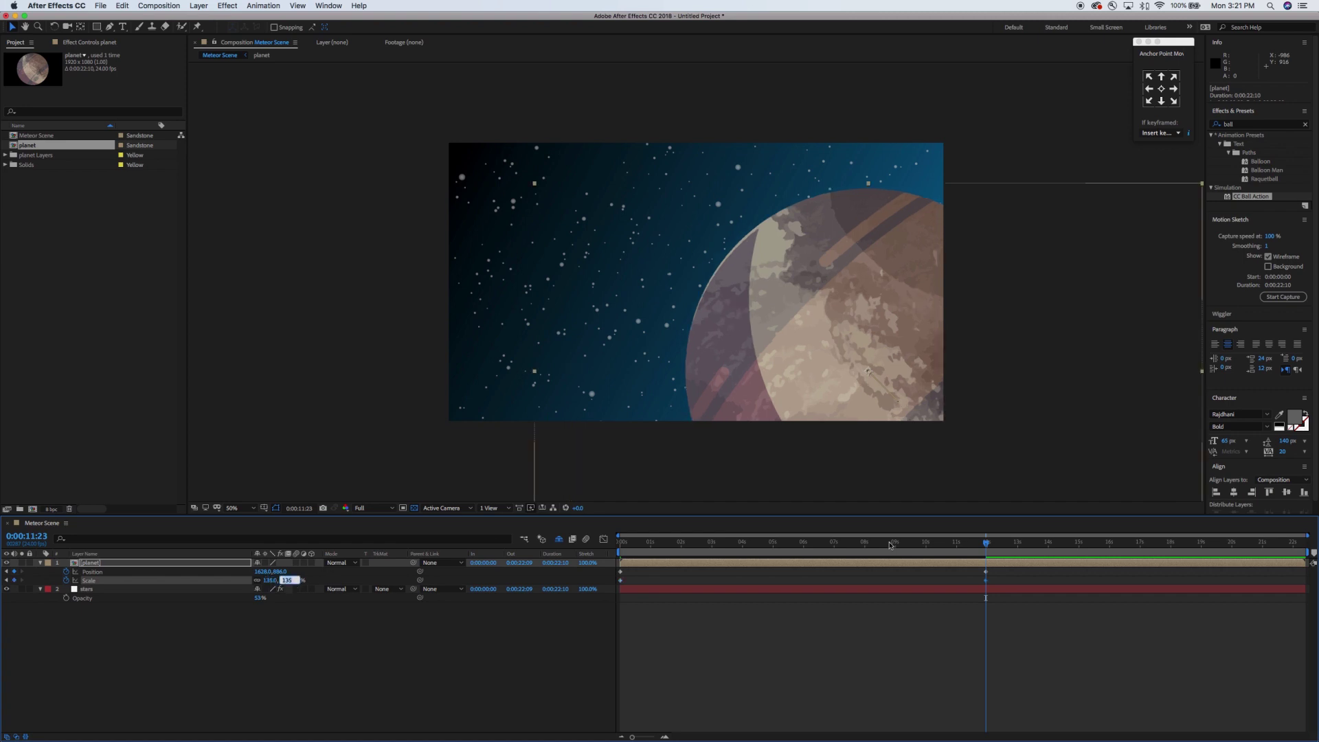
Step: Preview the combined position and scale animation of the planet, then go back to the first frame
{"action": "left_click_drag", "start_coordinate": [986, 542], "coordinate": [599, 555]}
{"action": "key", "text": "space"}
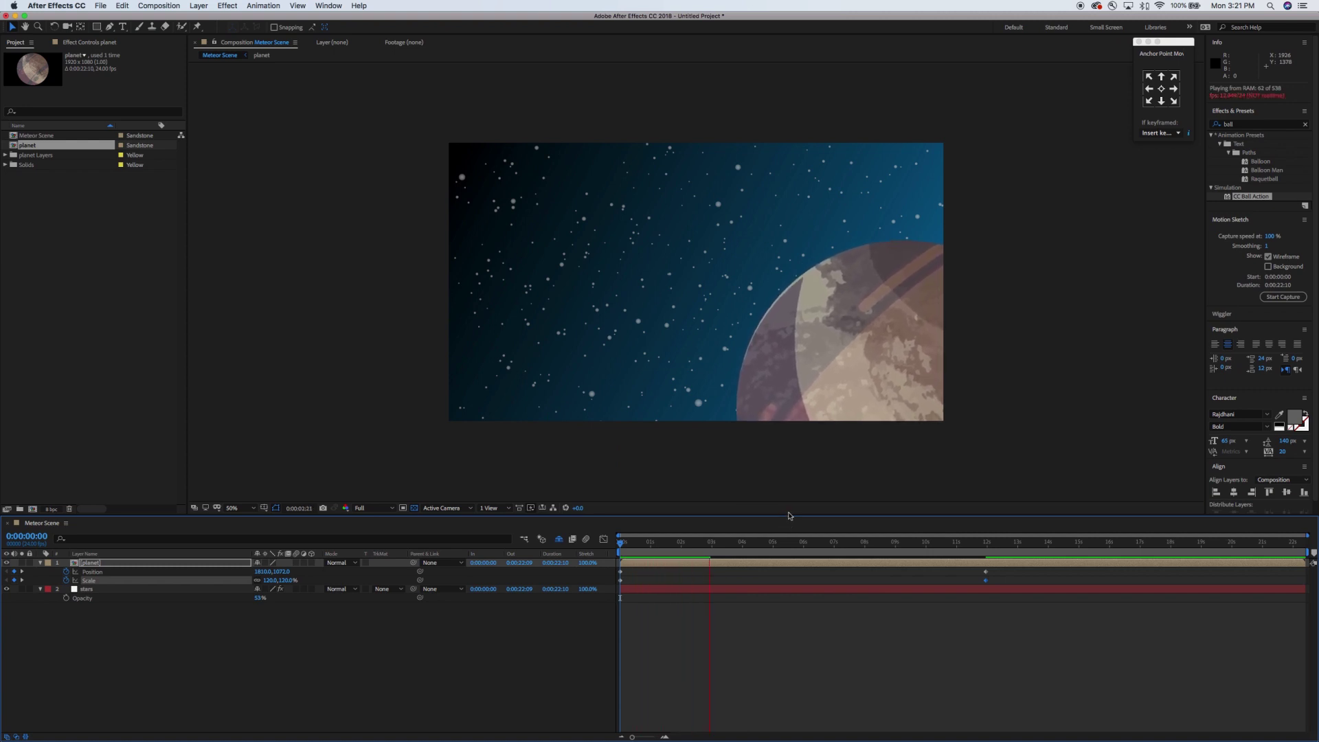
{"action": "left_click", "coordinate": [747, 543]}
{"action": "key", "text": "Home"}
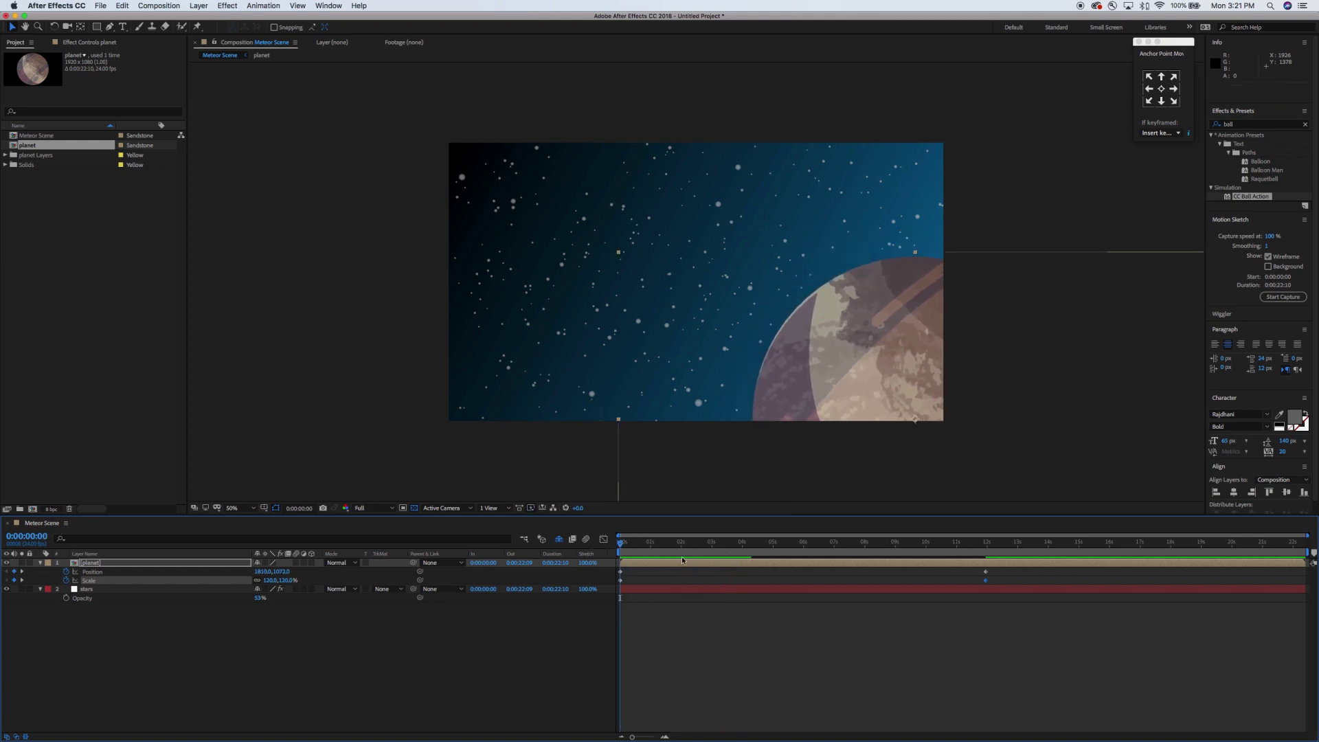
Step: Add an Outer Glow layer style to the planet layer and expand its settings
{"action": "left_click", "coordinate": [128, 658]}
{"action": "left_click", "coordinate": [127, 563]}
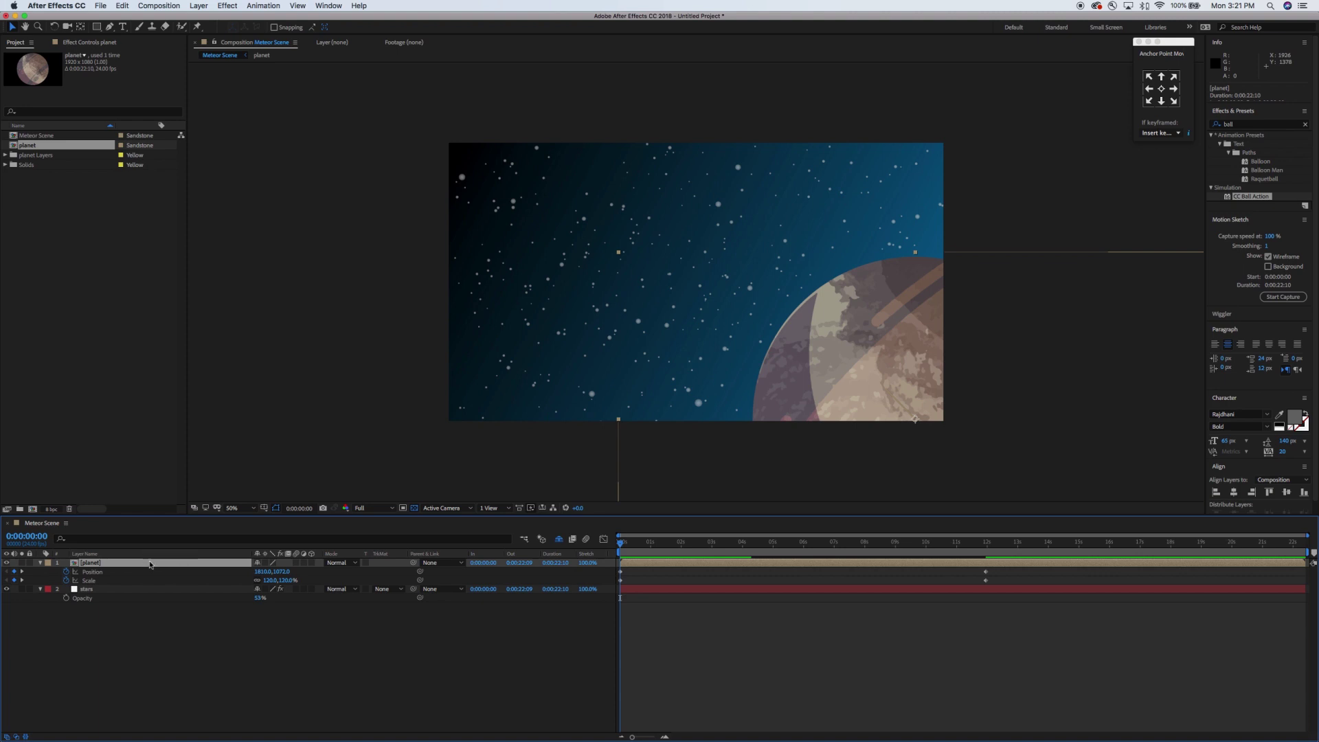
{"action": "left_click", "coordinate": [39, 564]}
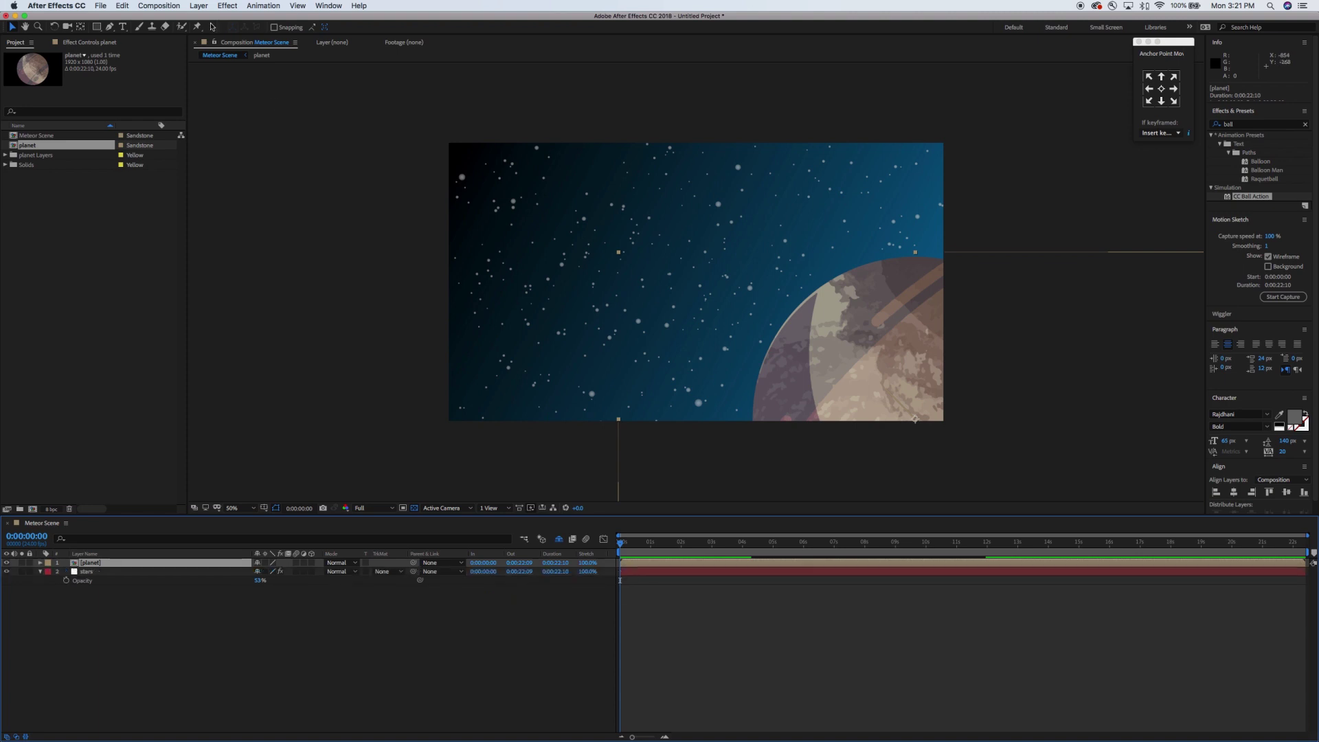
{"action": "left_click", "coordinate": [197, 6]}
{"action": "mouse_move", "coordinate": [237, 248]}
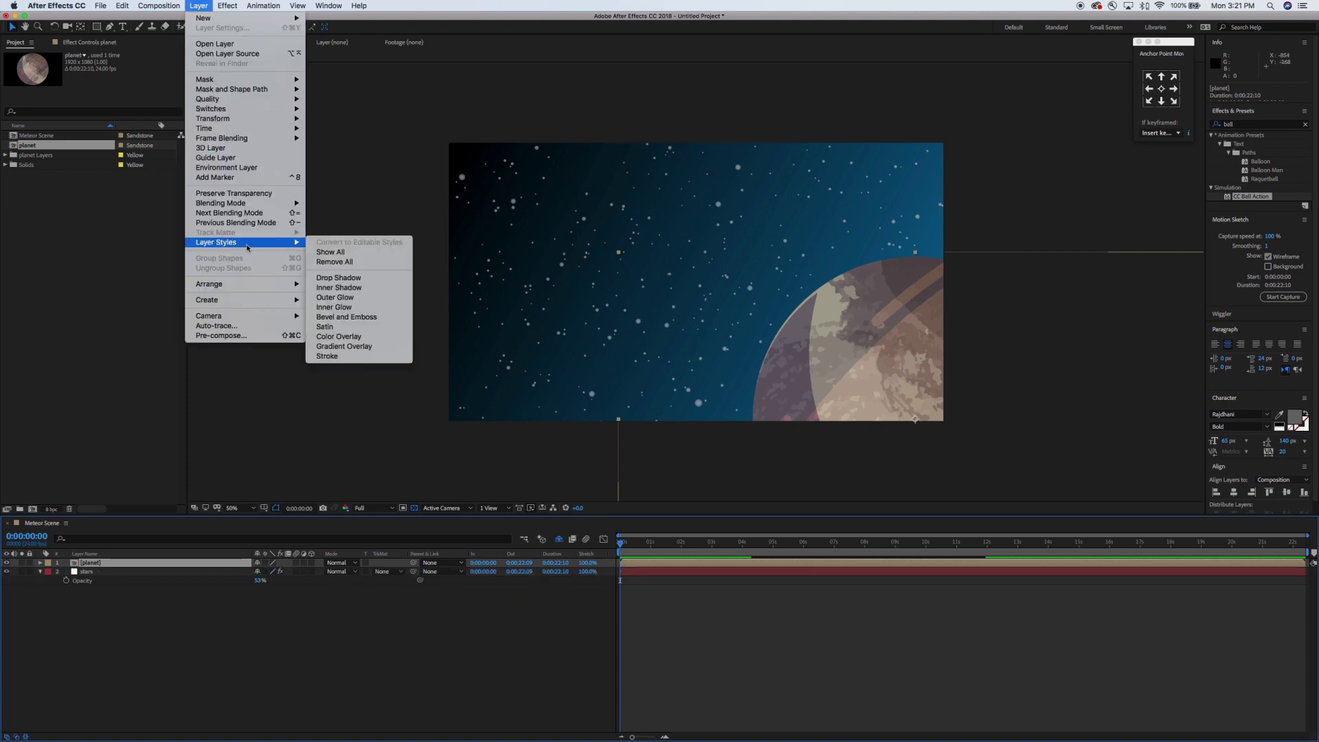
{"action": "left_click", "coordinate": [376, 297]}
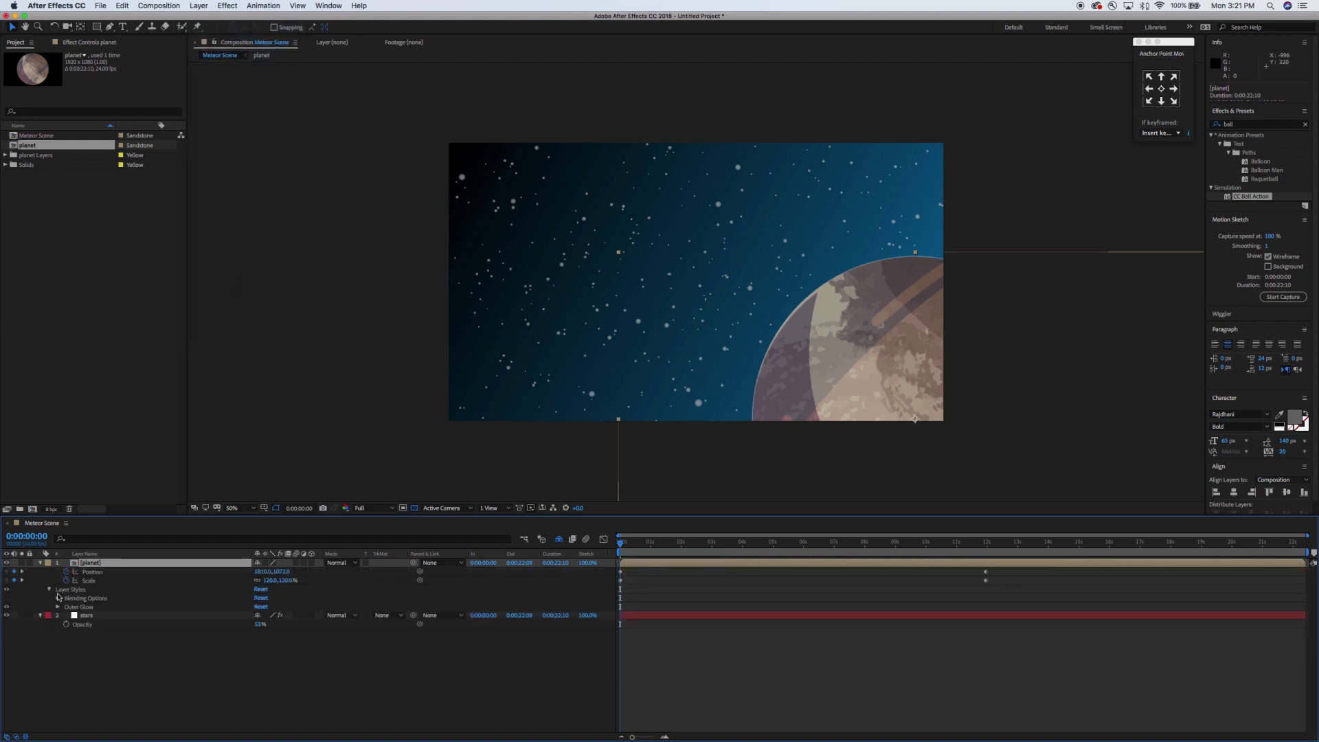
{"action": "left_click", "coordinate": [58, 608]}
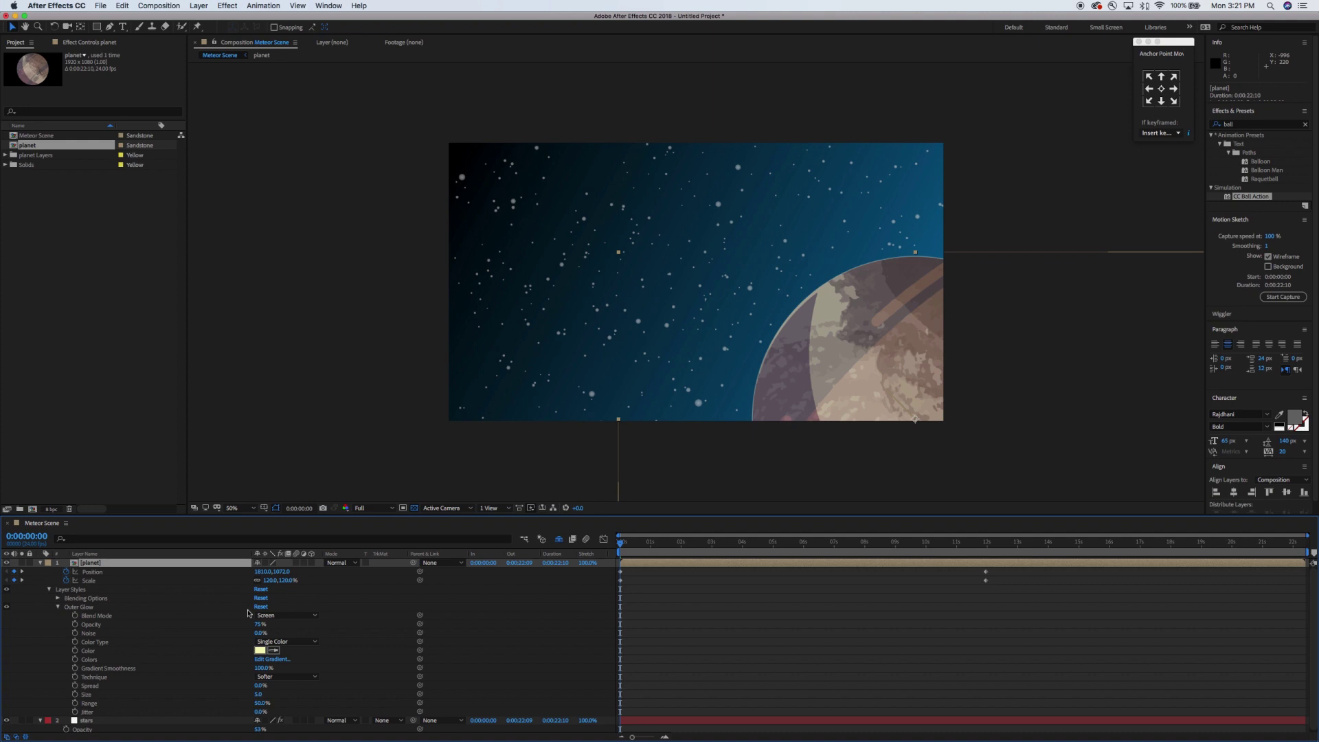
Step: Set the planet's Outer Glow to Overlay blend mode, 100% opacity, 7% spread, size 122 and about 54% range
{"action": "left_click", "coordinate": [314, 619]}
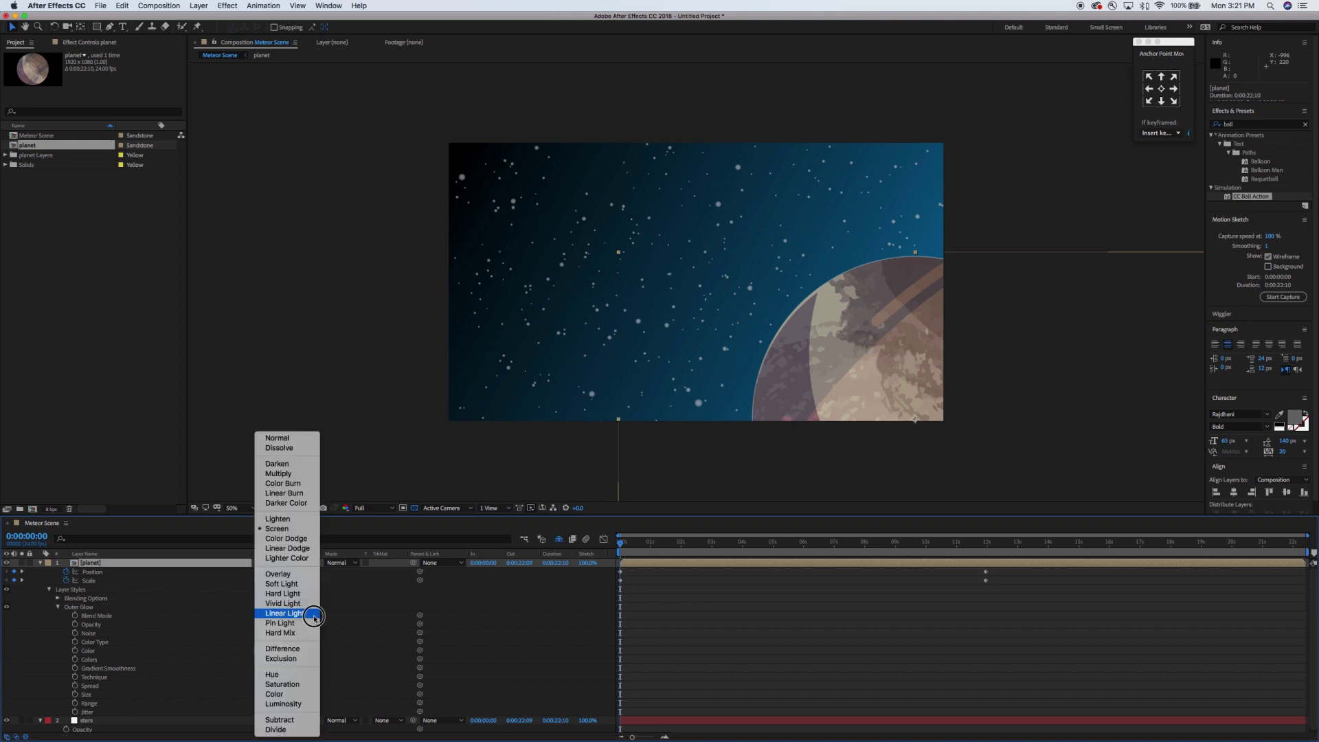
{"action": "left_click", "coordinate": [289, 576]}
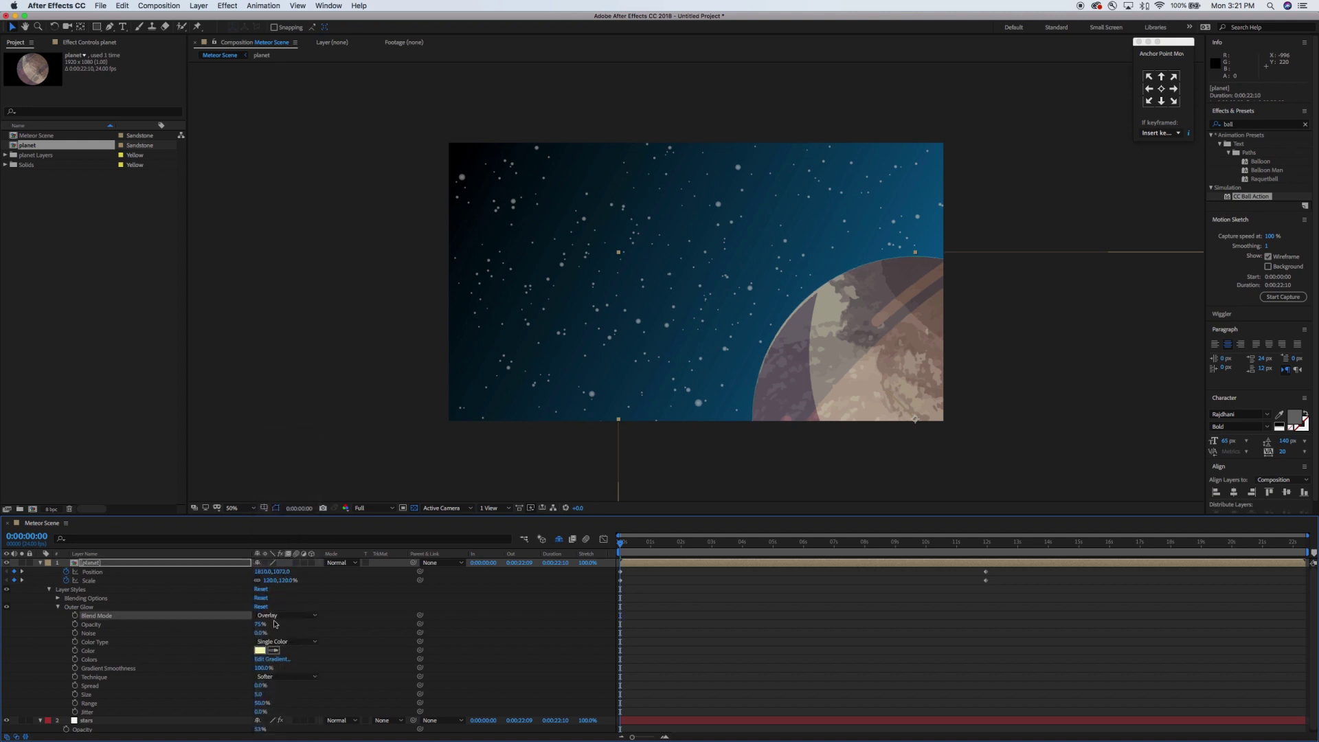
{"action": "left_click_drag", "start_coordinate": [260, 625], "coordinate": [306, 626]}
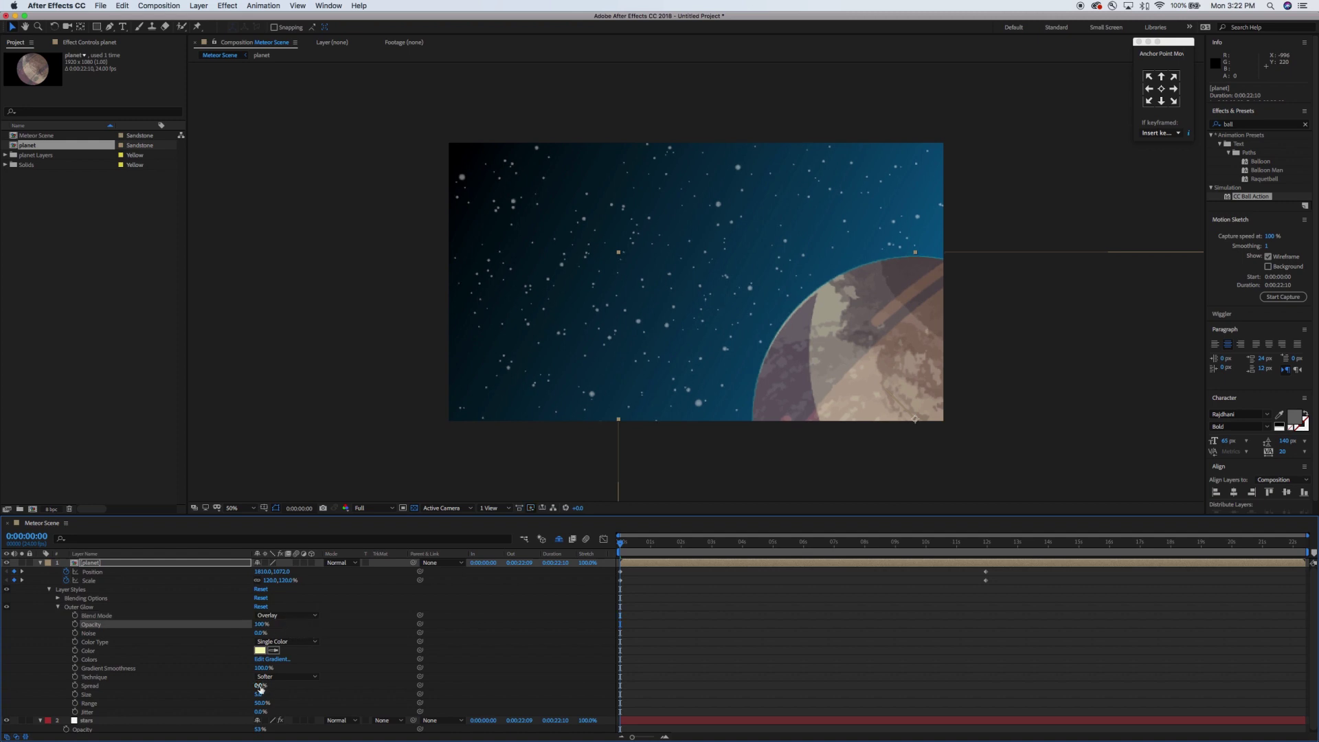
{"action": "left_click_drag", "start_coordinate": [261, 689], "coordinate": [319, 694]}
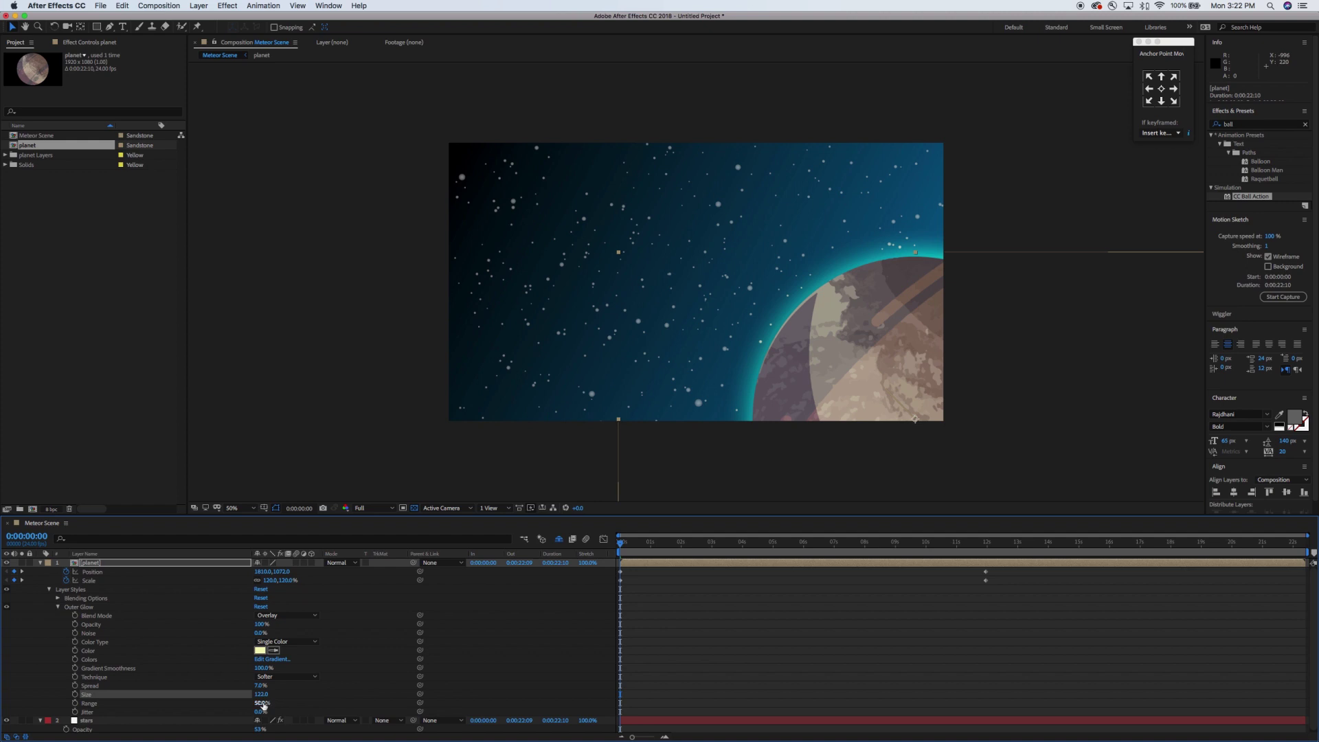
{"action": "left_click_drag", "start_coordinate": [267, 705], "coordinate": [281, 705]}
Step: Preview the glowing planet's animation from the start and return to the first frame
{"action": "mouse_move", "coordinate": [622, 543]}
{"action": "left_mouse_down"}
{"action": "mouse_move", "coordinate": [971, 553]}
{"action": "mouse_move", "coordinate": [618, 555]}
{"action": "left_mouse_up"}
{"action": "key", "text": "space"}
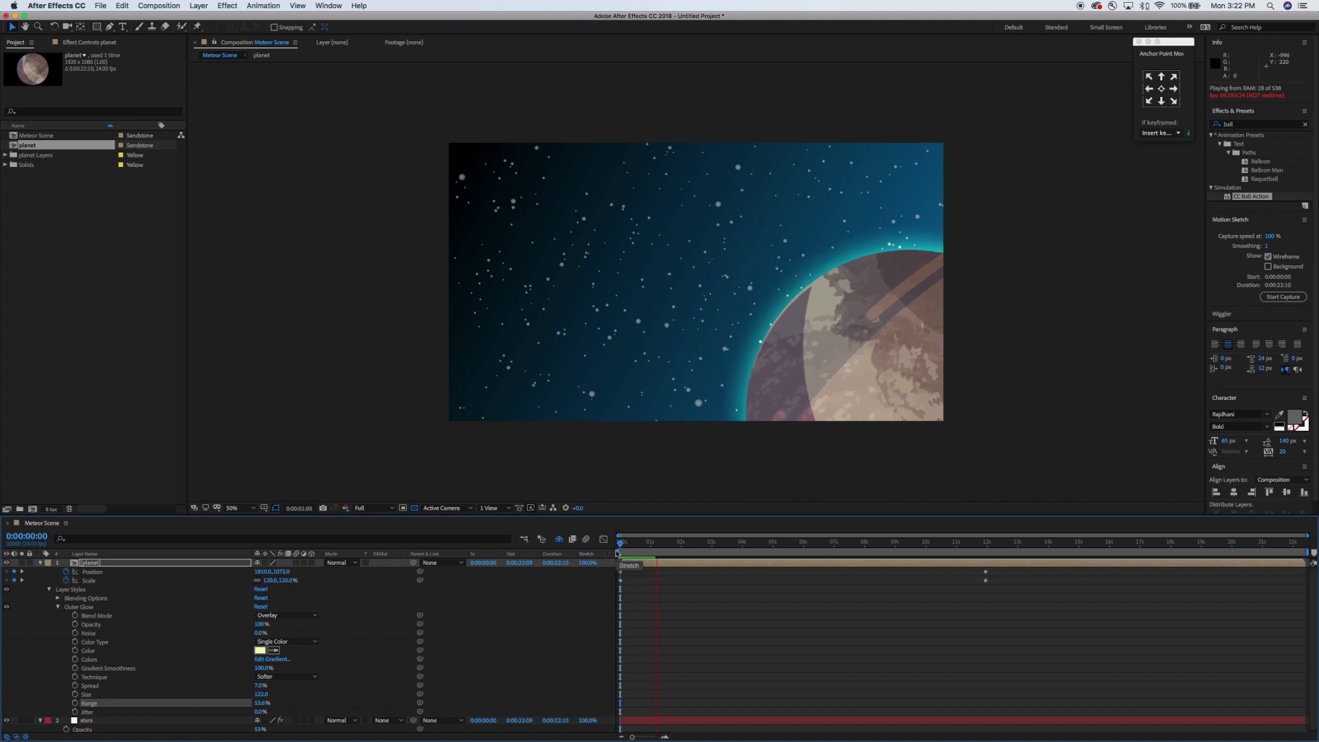
{"action": "key", "text": "space"}
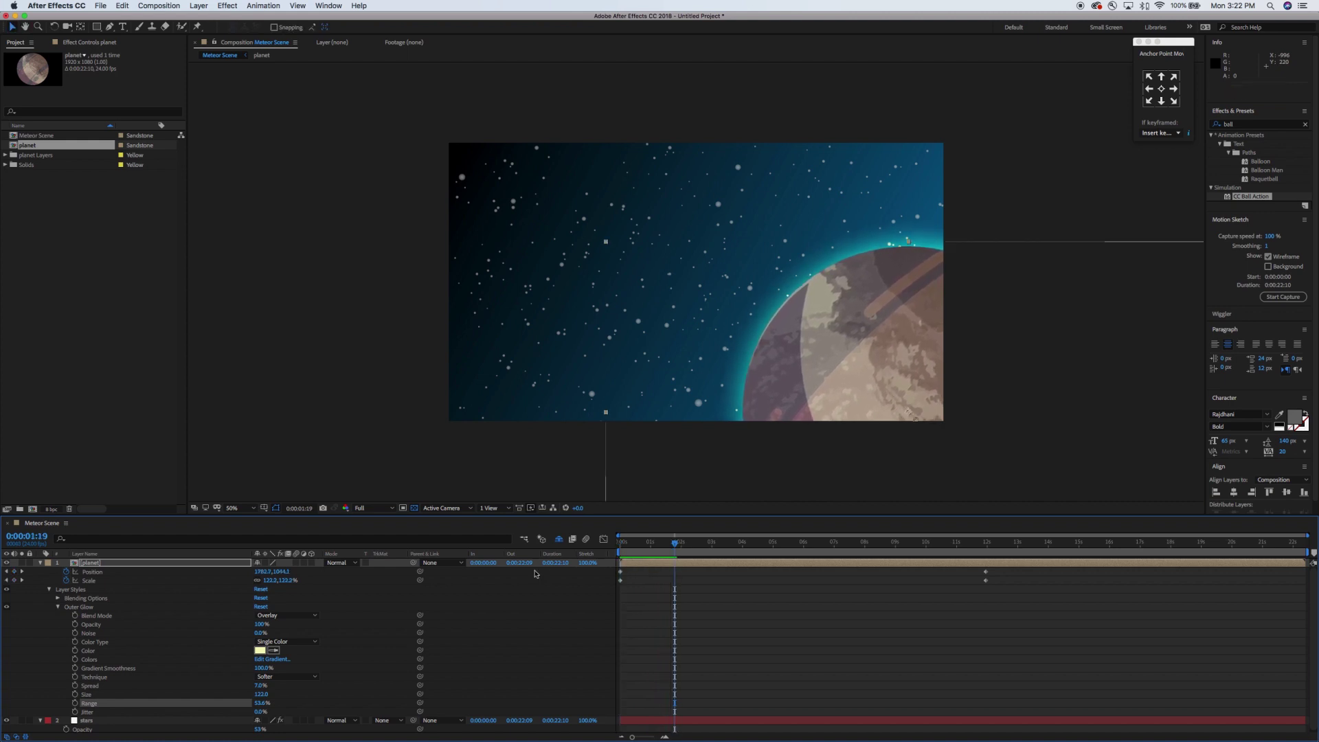
{"action": "left_click_drag", "start_coordinate": [677, 551], "coordinate": [618, 550]}
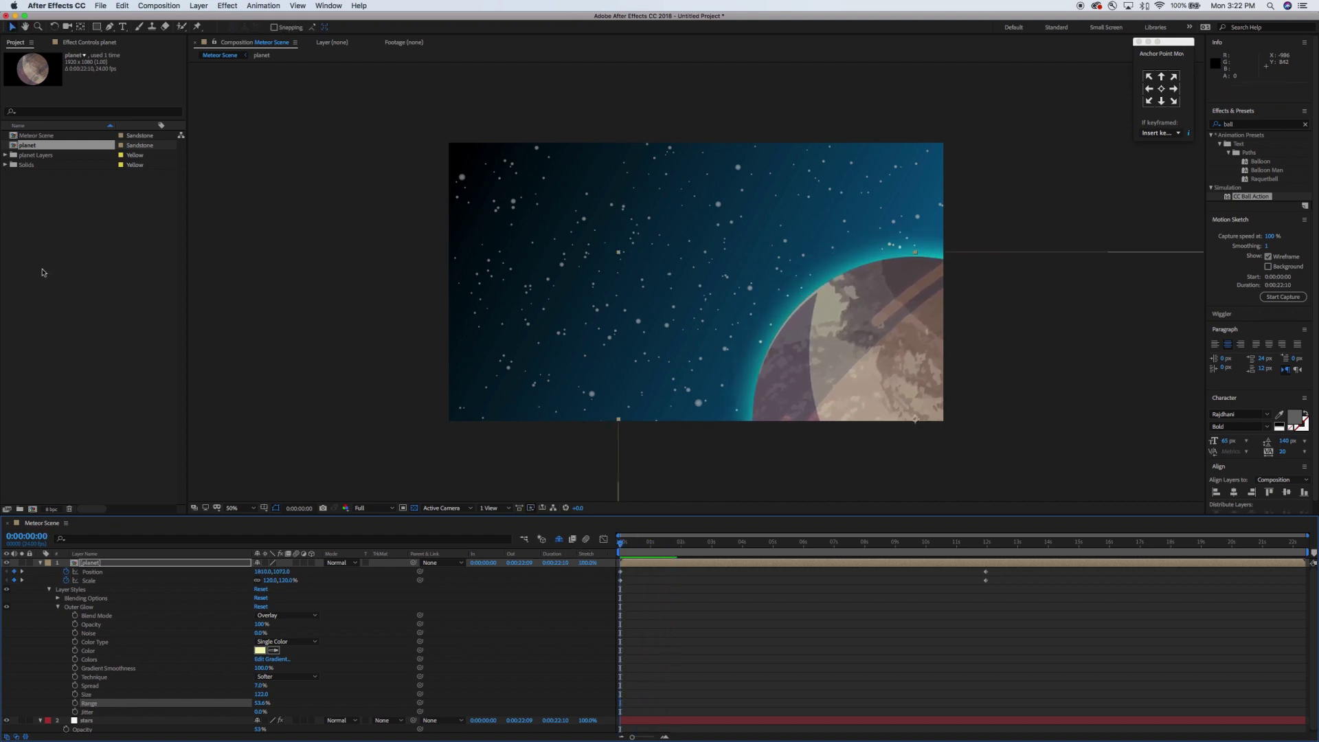
Step: Create a new square composition of 1920 × 1920 px at 24 frames per second
{"action": "left_click", "coordinate": [87, 242]}
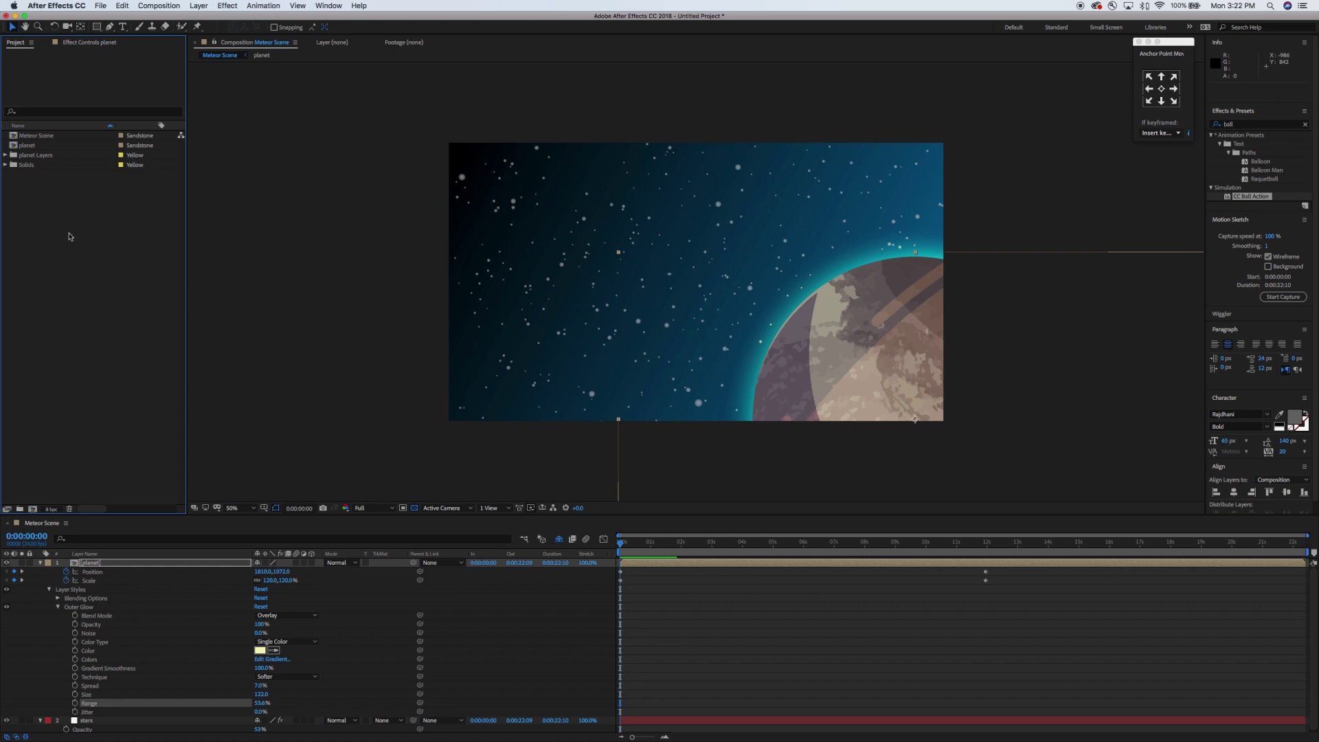
{"action": "right_click", "coordinate": [50, 217]}
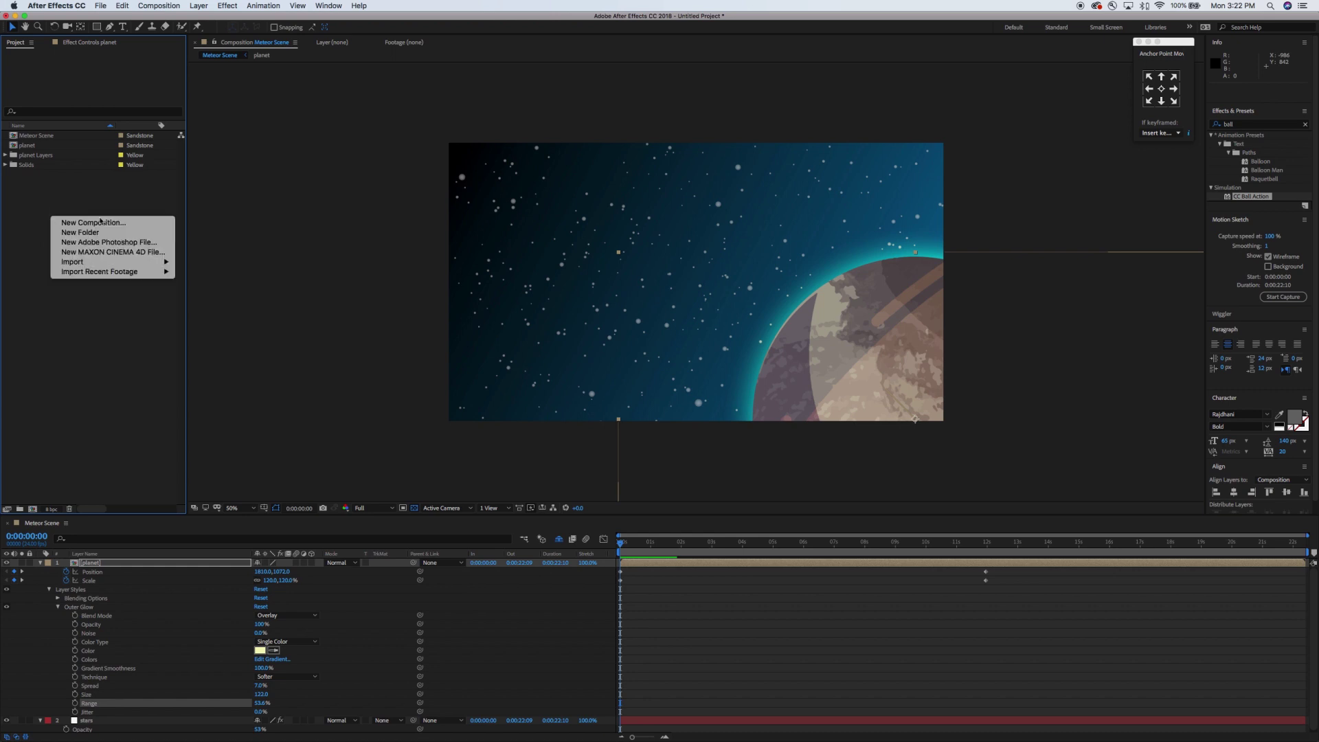
{"action": "left_click", "coordinate": [96, 227]}
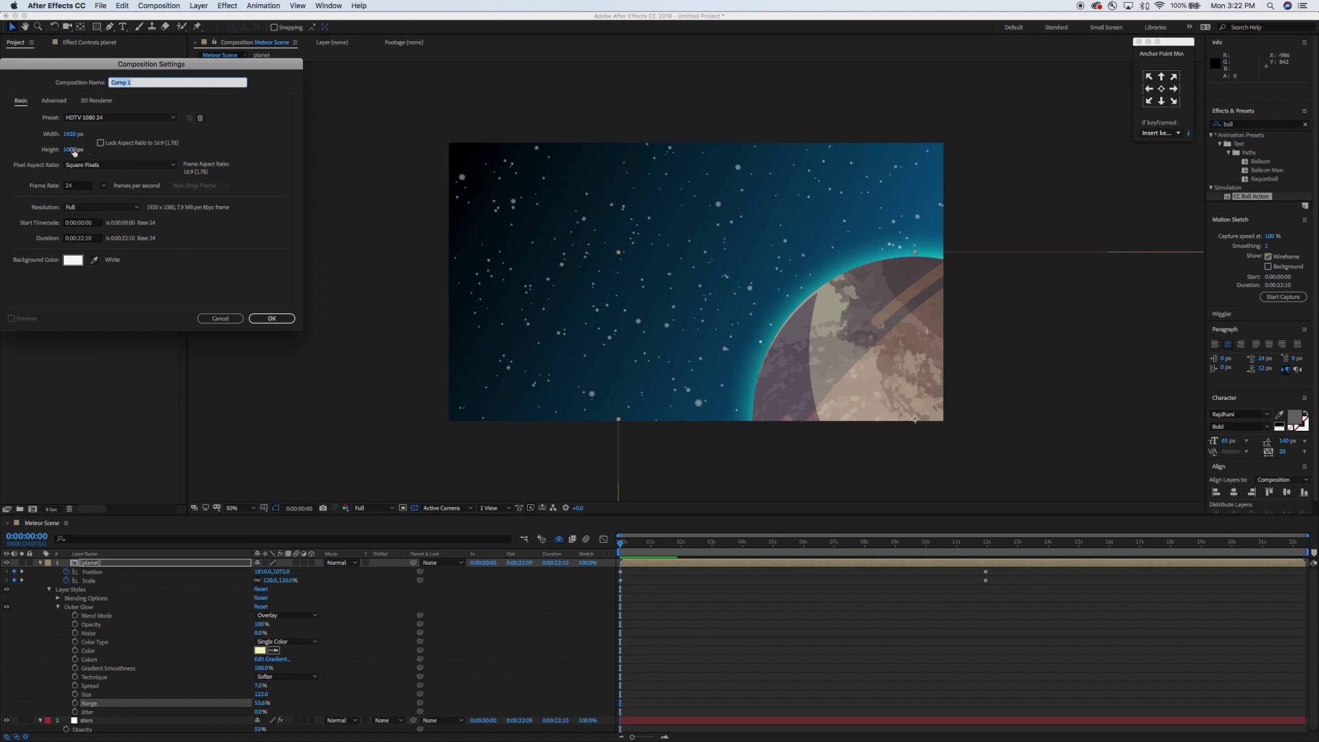
{"action": "left_click_drag", "start_coordinate": [72, 152], "coordinate": [498, 145]}
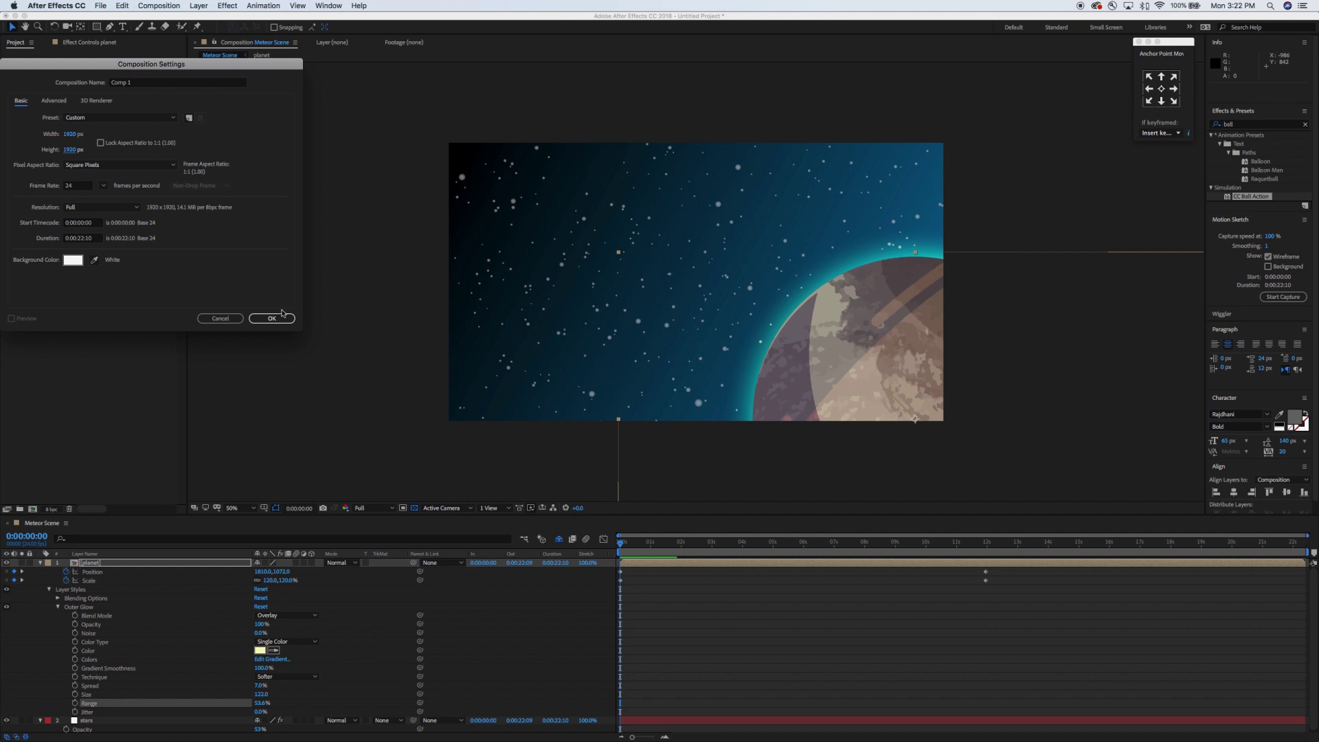
{"action": "left_click", "coordinate": [273, 318]}
Step: Rename the new square composition as "meteor_comp" in the project
{"action": "left_click", "coordinate": [33, 139]}
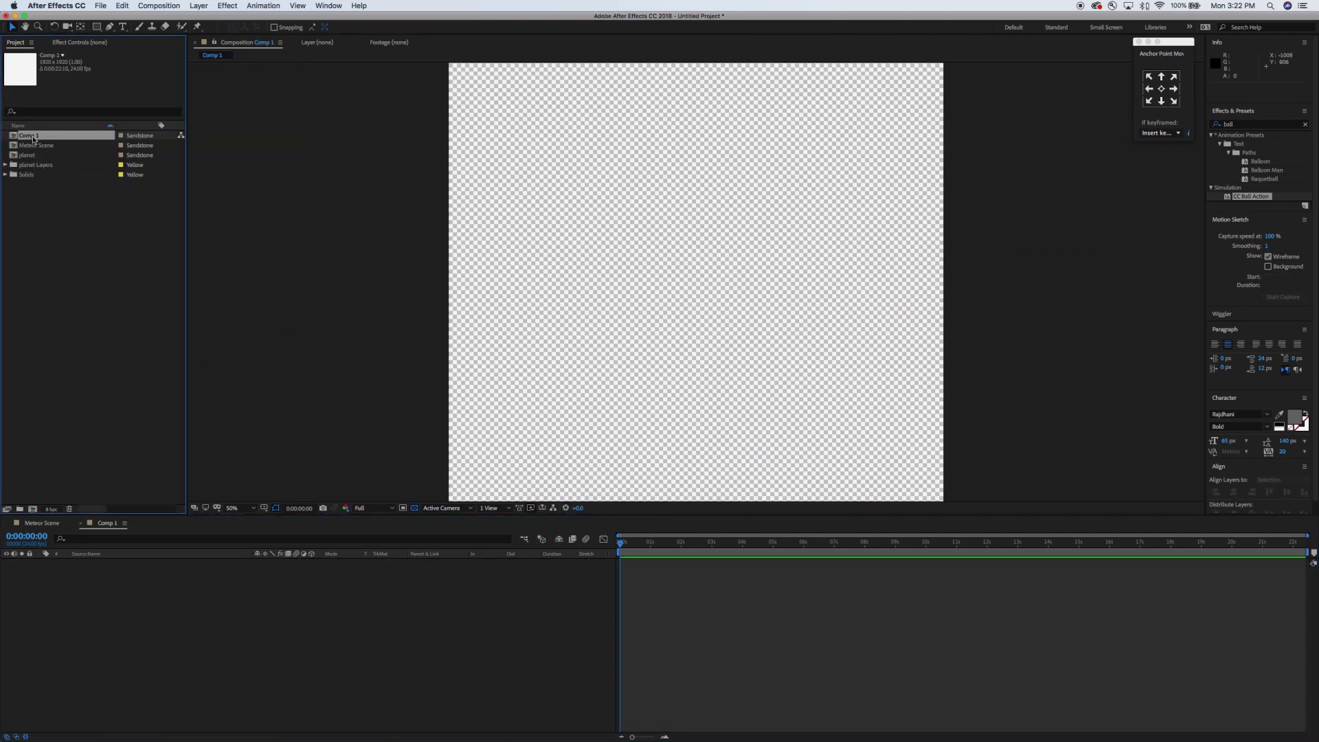
{"action": "key", "text": "Return"}
{"action": "type", "text": "meteor_"}
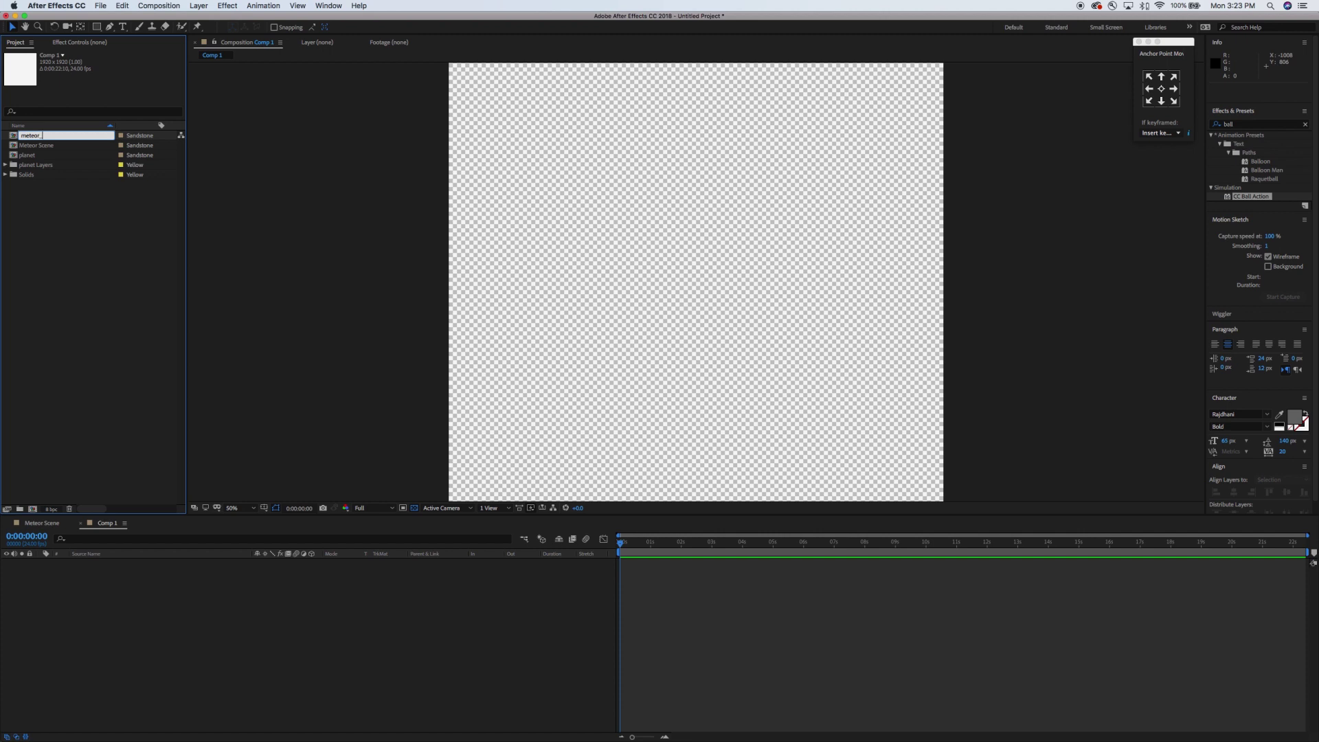
{"action": "type", "text": "comp"}
{"action": "key", "text": "Return"}
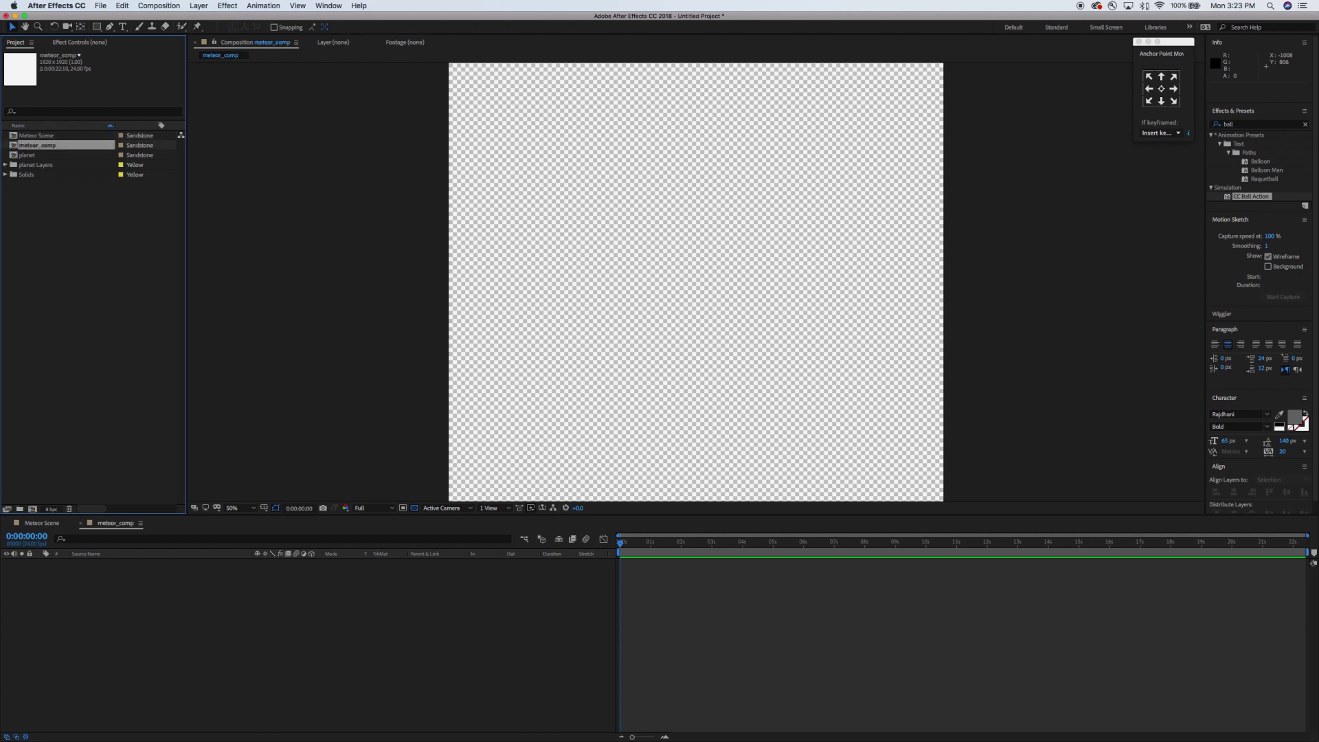
Step: Create a black 1920 × 1920 px solid layer in meteor_comp
{"action": "left_click", "coordinate": [199, 5]}
{"action": "left_click", "coordinate": [398, 301]}
{"action": "left_click", "coordinate": [151, 624]}
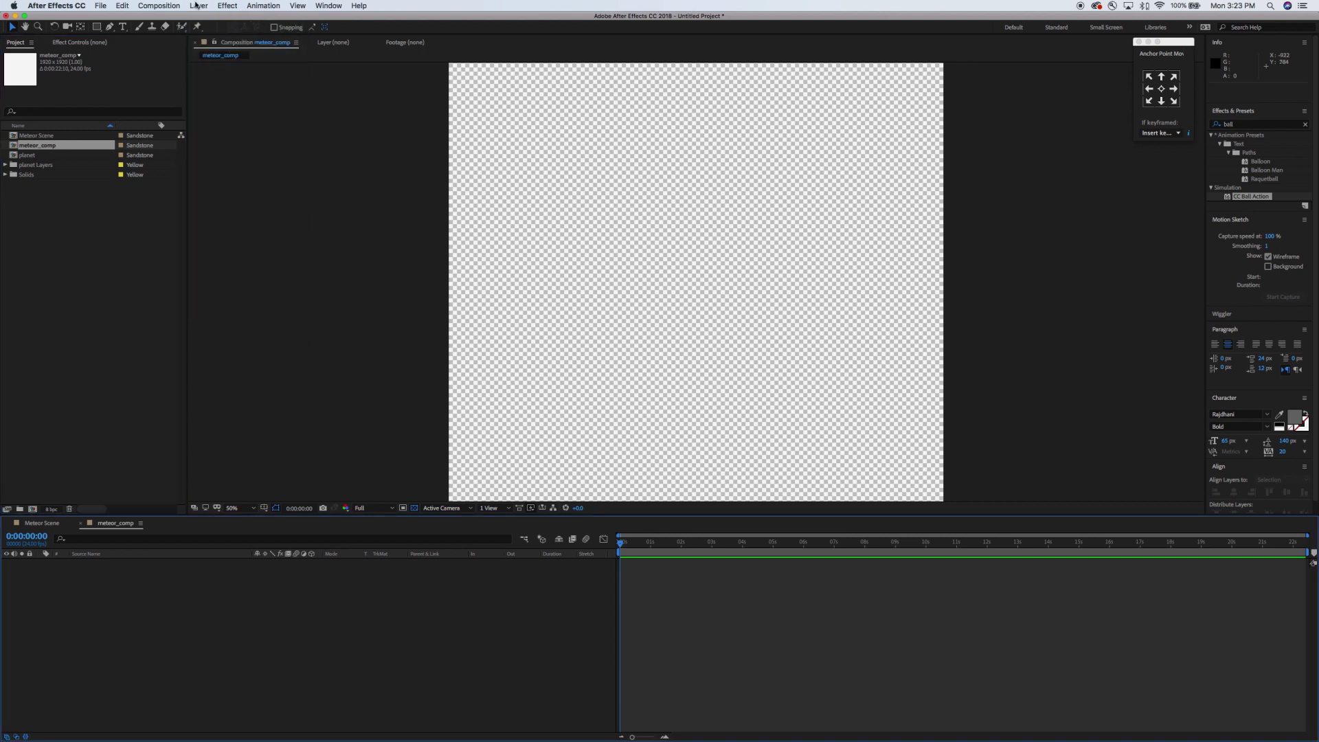
{"action": "left_click", "coordinate": [198, 6]}
{"action": "mouse_move", "coordinate": [282, 18]}
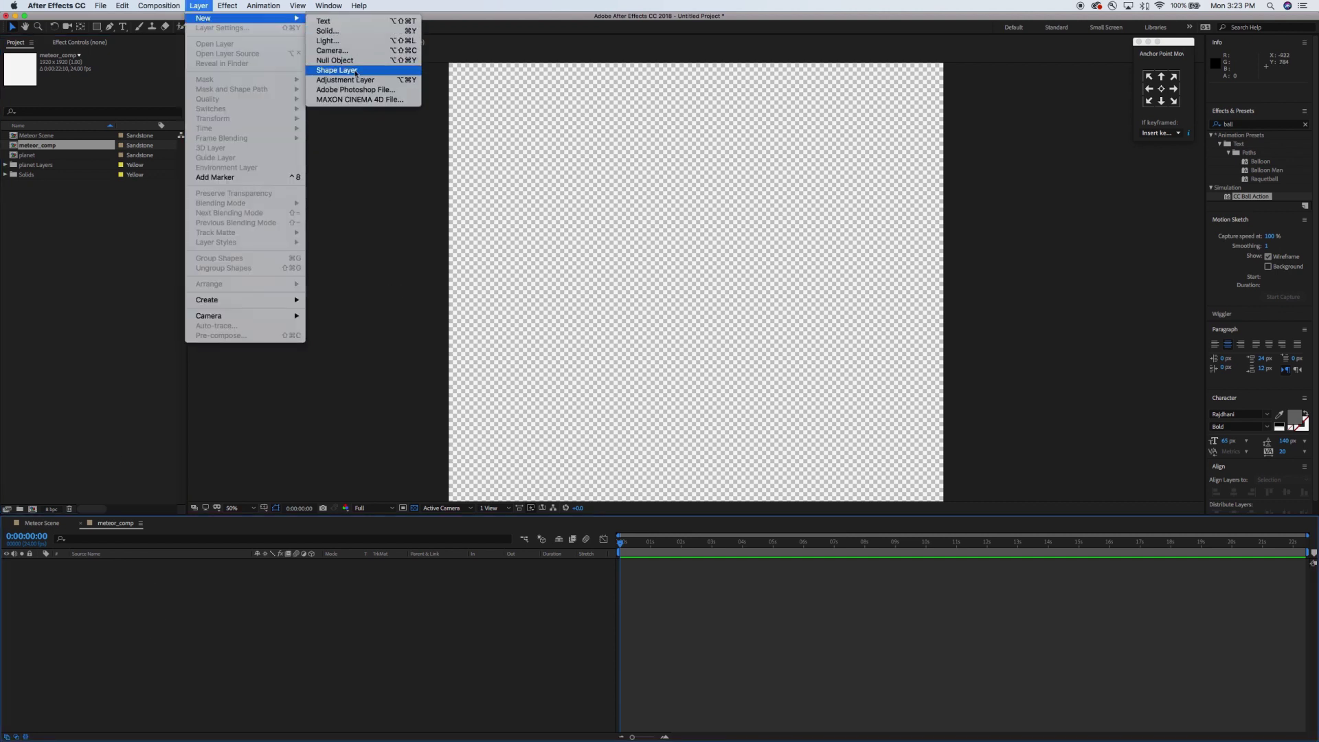
{"action": "left_click", "coordinate": [327, 31]}
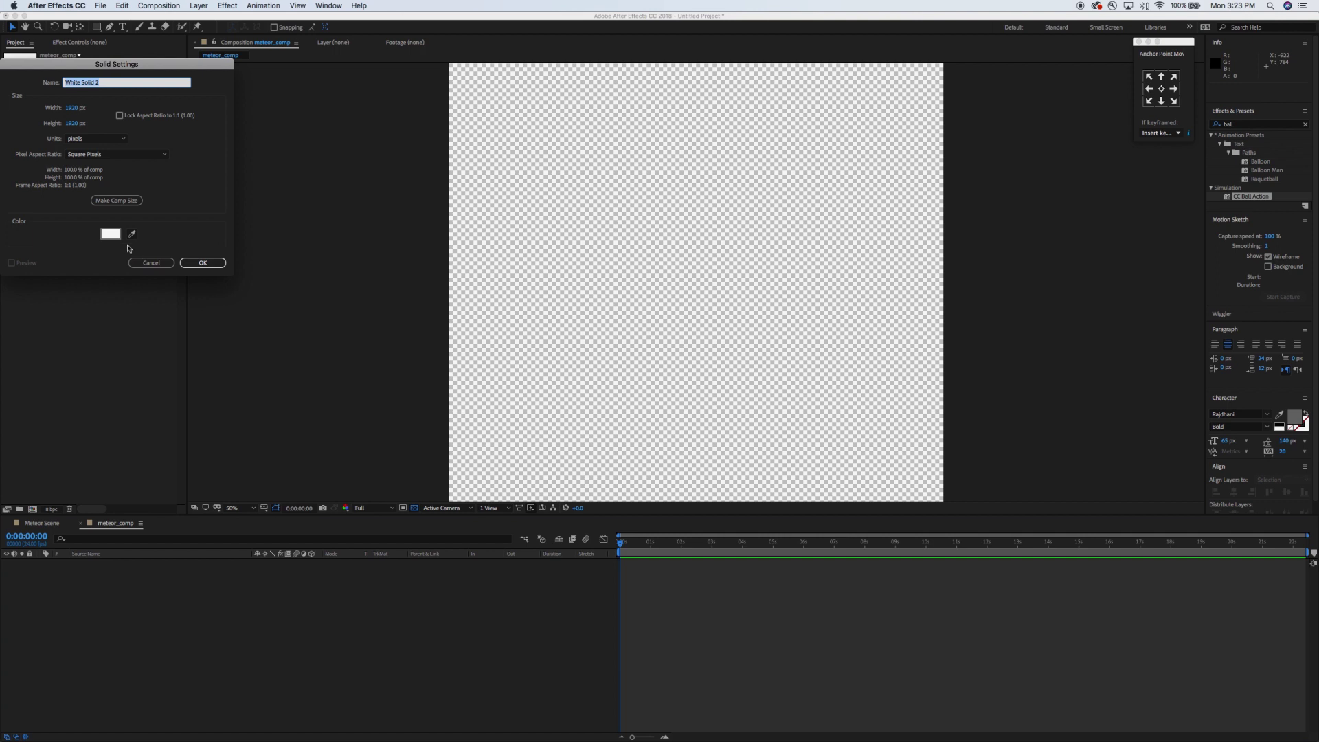
{"action": "left_click", "coordinate": [110, 233]}
{"action": "left_click_drag", "start_coordinate": [46, 173], "coordinate": [8, 237]}
{"action": "left_click", "coordinate": [253, 81]}
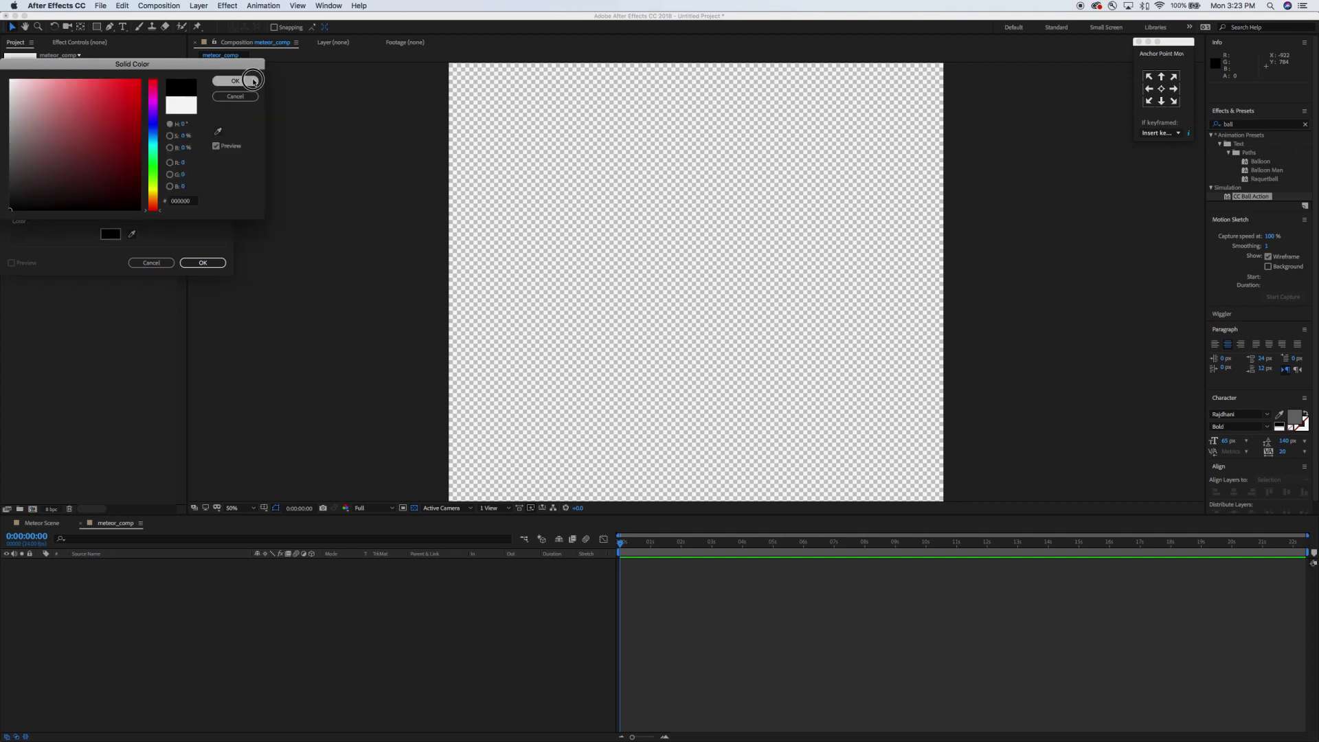
{"action": "left_click", "coordinate": [203, 262]}
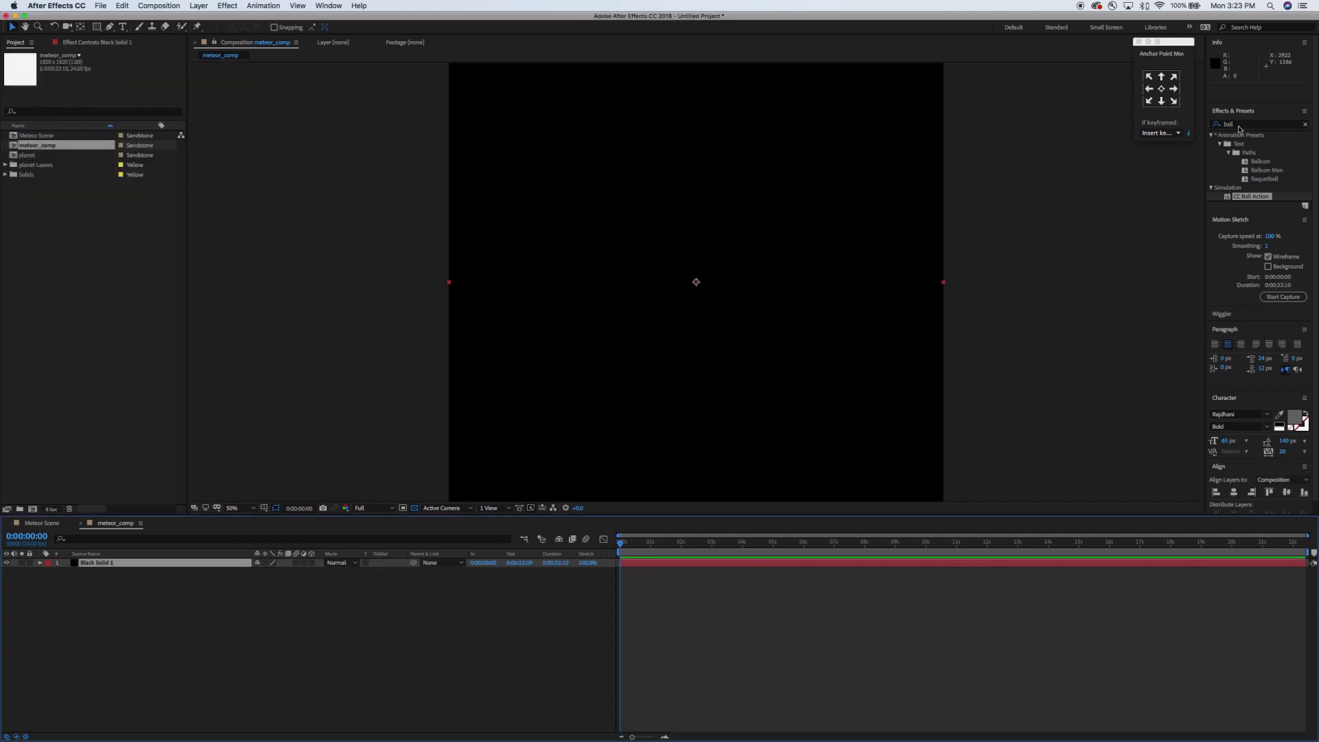
Step: Find the CC Mr. Mercury effect and apply it to the black solid
{"action": "left_click", "coordinate": [1249, 125]}
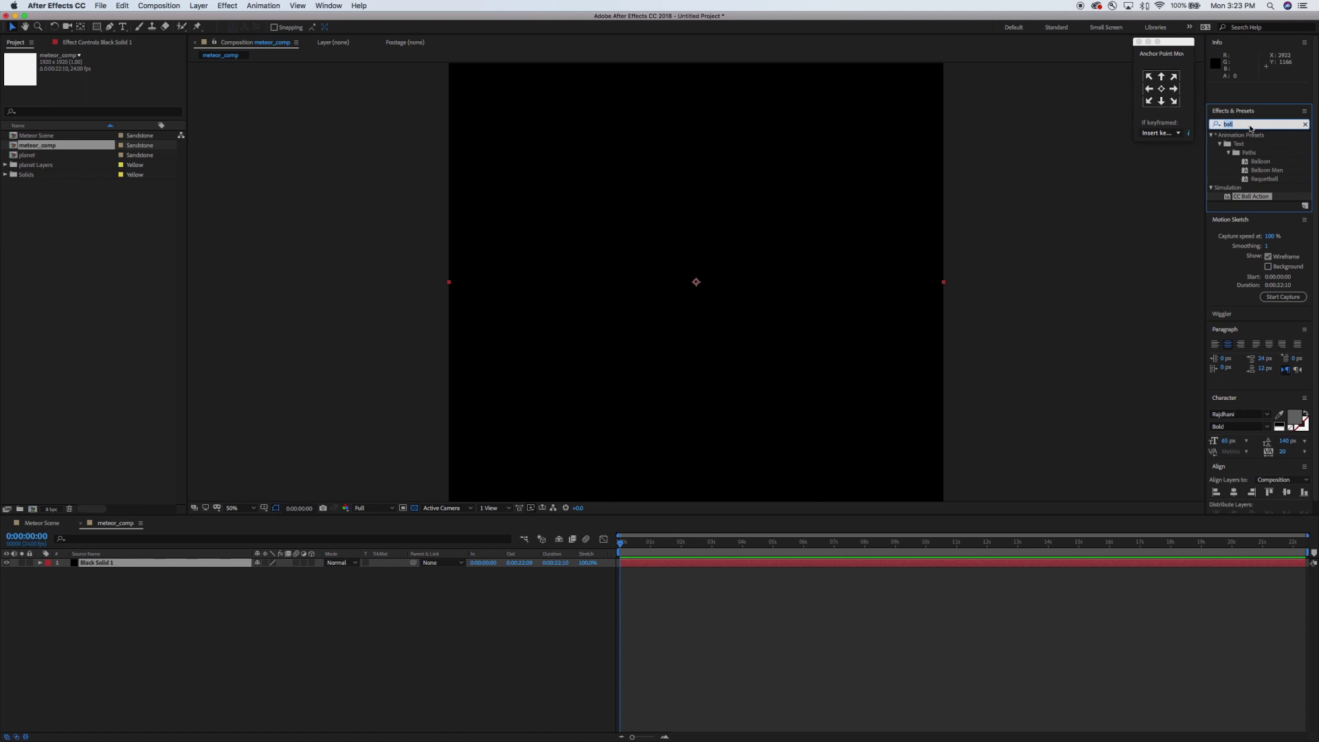
{"action": "type", "text": "merc"}
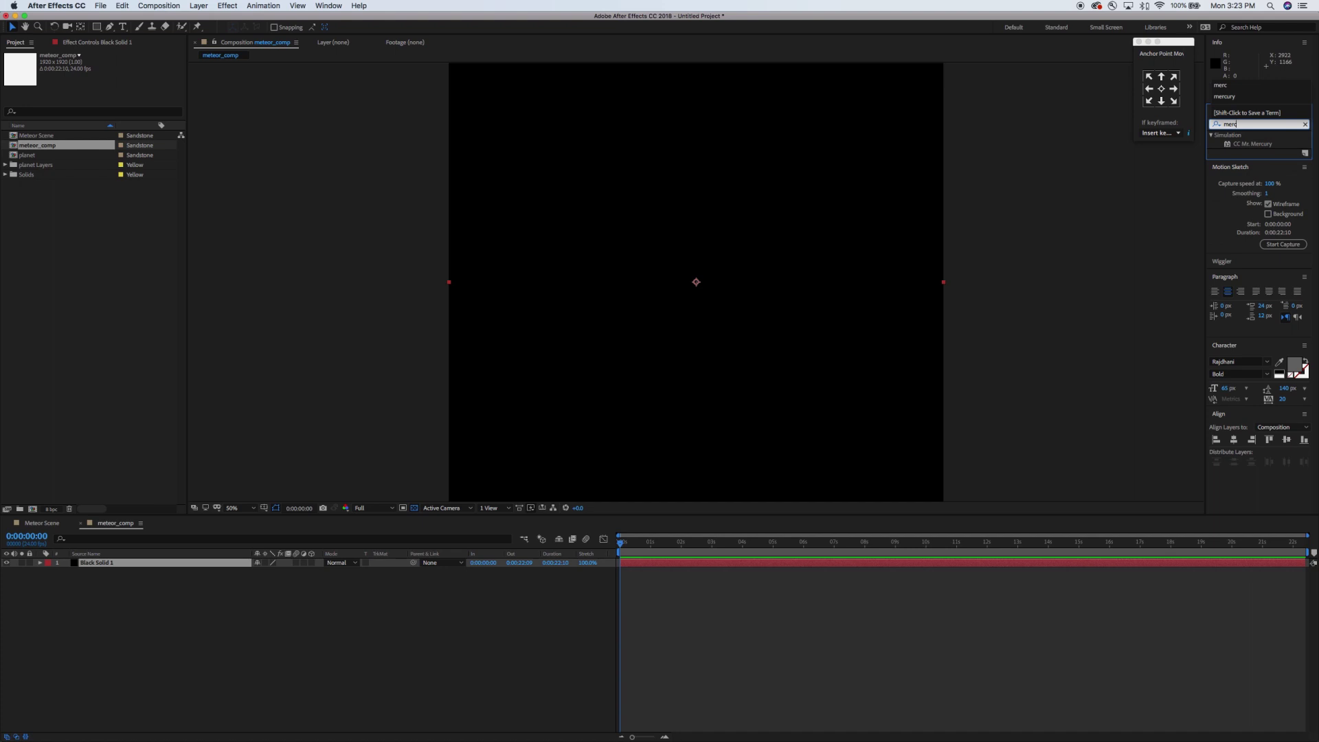
{"action": "left_click", "coordinate": [1272, 144]}
{"action": "left_click_drag", "start_coordinate": [1230, 146], "coordinate": [712, 294]}
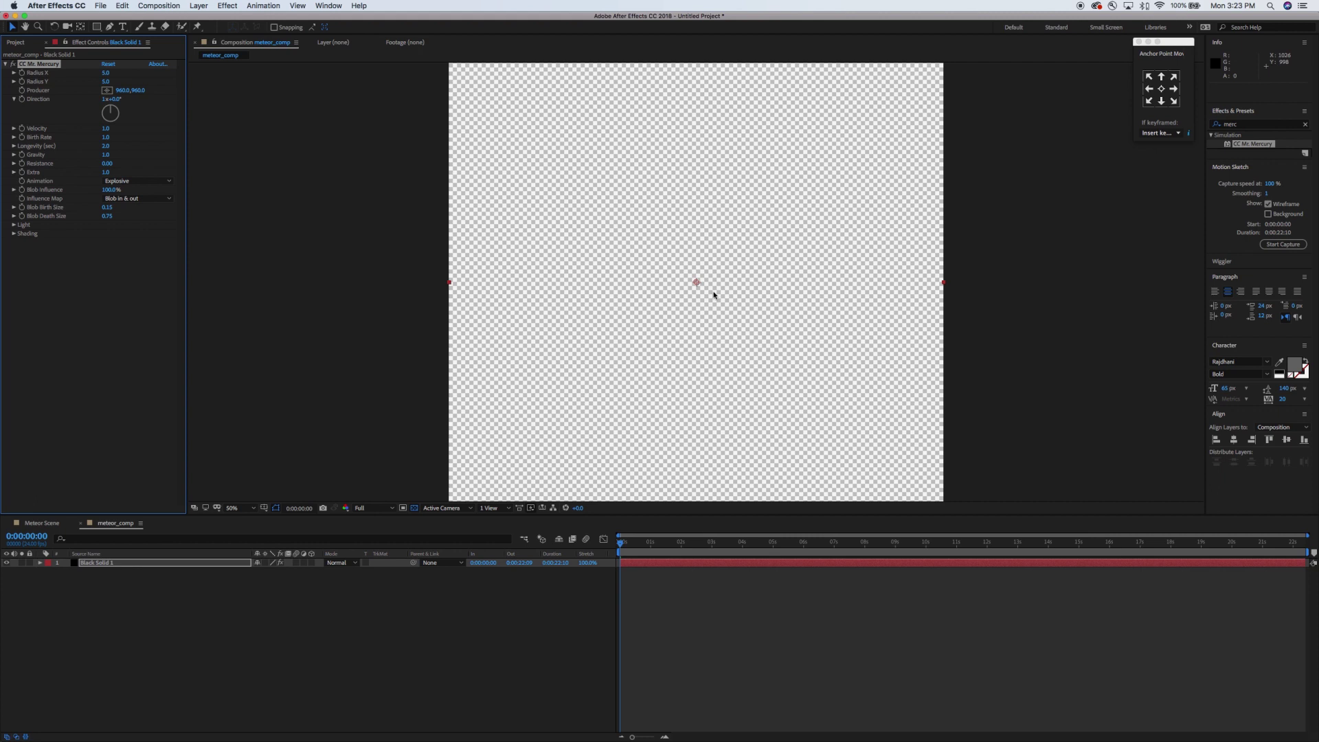
Step: Set the composition's preview resolution to Half and preview the CC Mr. Mercury animation from the first frame
{"action": "key", "text": "space"}
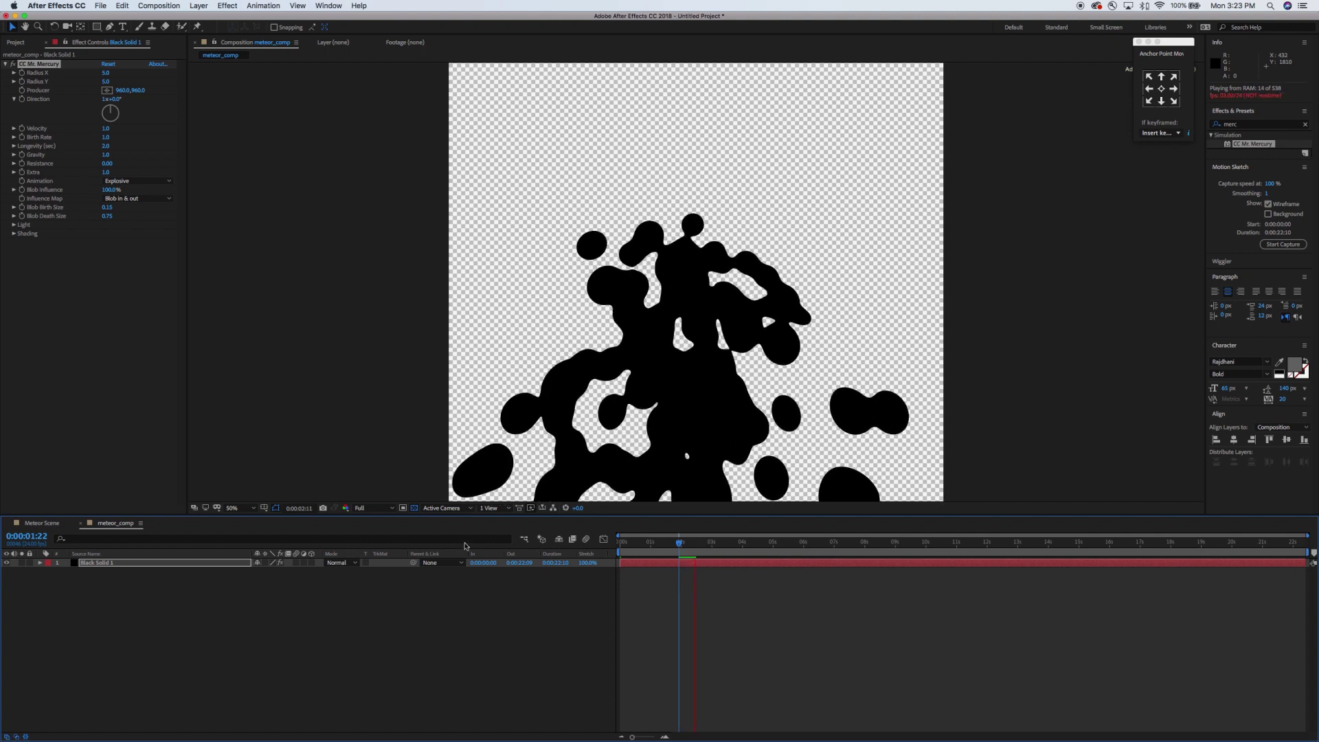
{"action": "left_click", "coordinate": [393, 510]}
{"action": "left_click", "coordinate": [377, 542]}
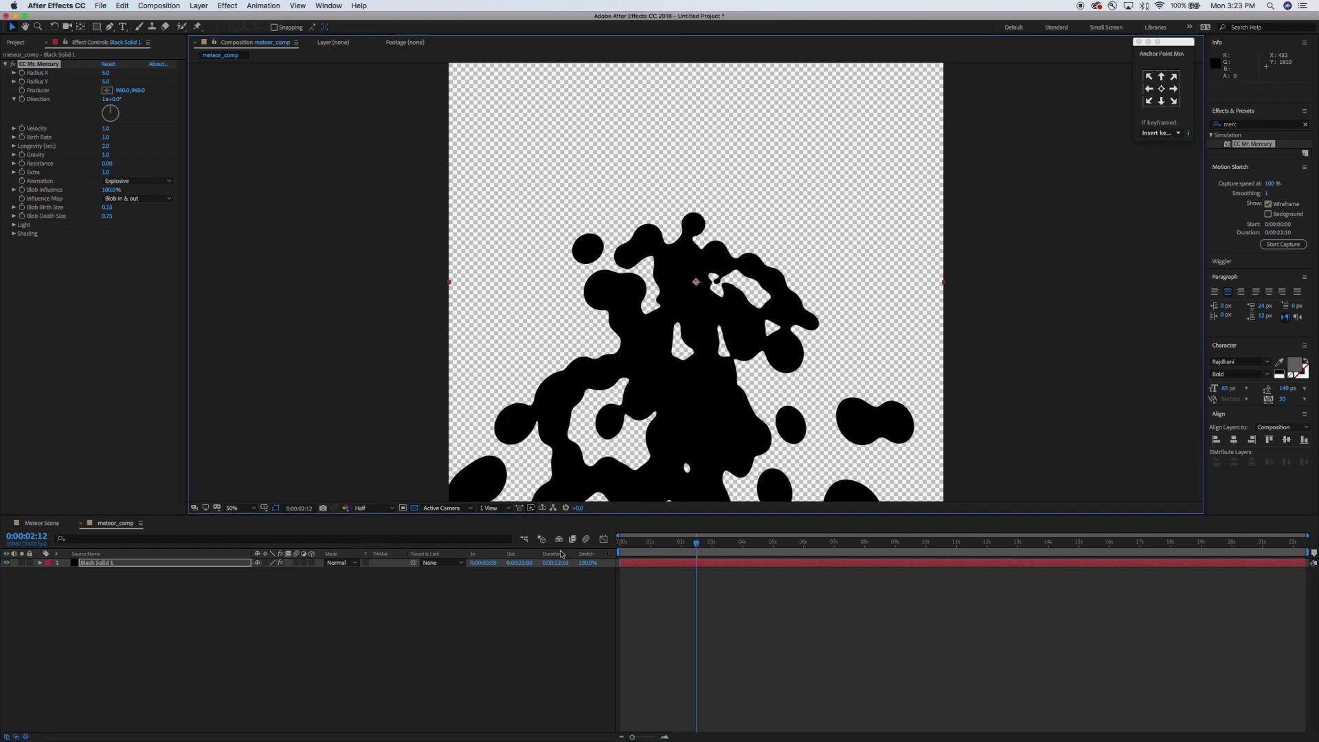
{"action": "left_click_drag", "start_coordinate": [696, 544], "coordinate": [621, 544]}
{"action": "key", "text": "space"}
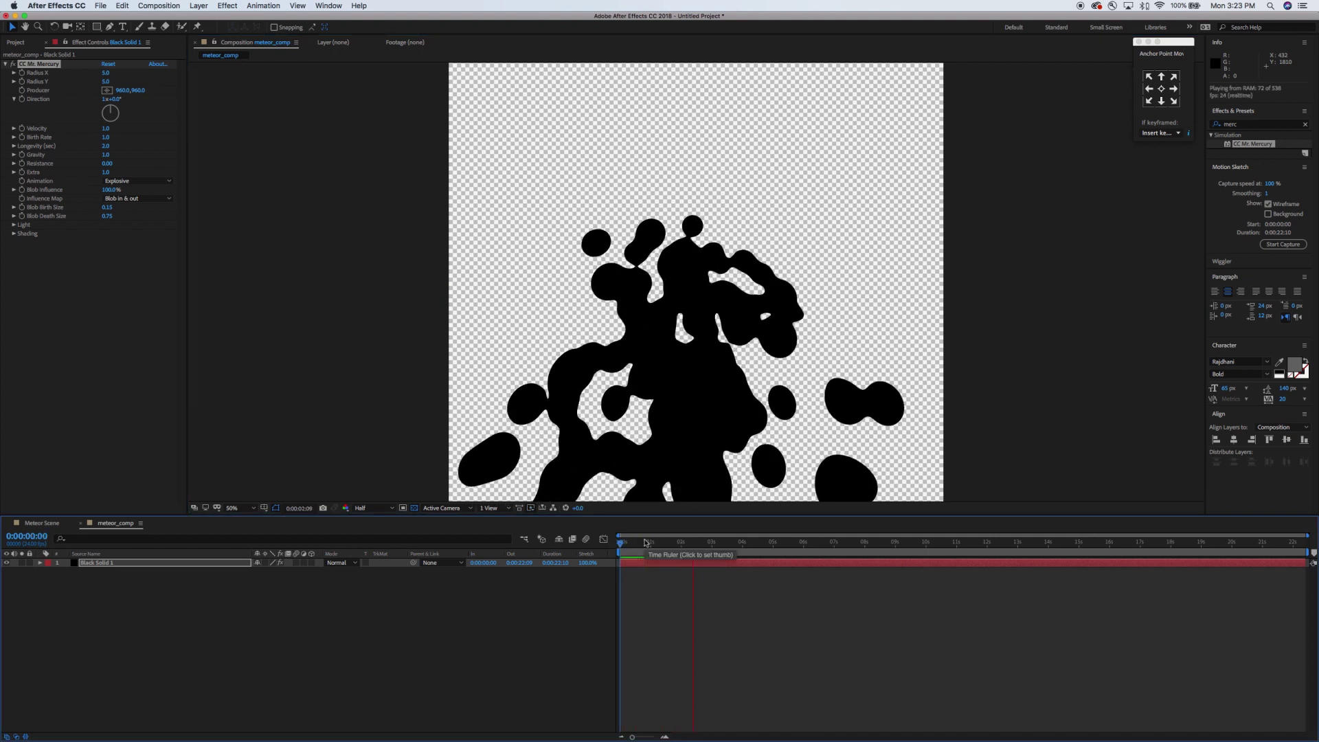
{"action": "key", "text": "space"}
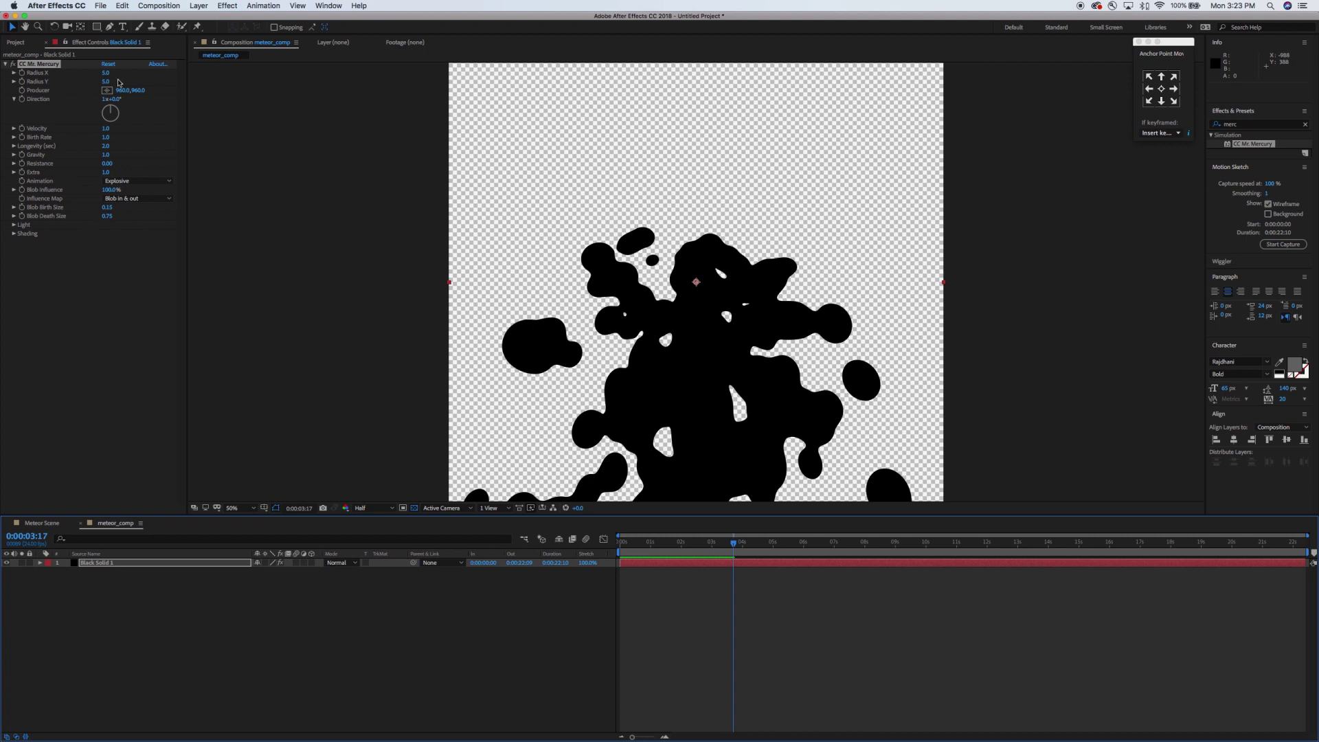
Step: Set CC Mr. Mercury's Radius X and Y to 0, Velocity to 0.9, Birth Rate to 4.1, Longevity to about 0.8 and Gravity to 5.4
{"action": "left_click_drag", "start_coordinate": [105, 73], "coordinate": [68, 88]}
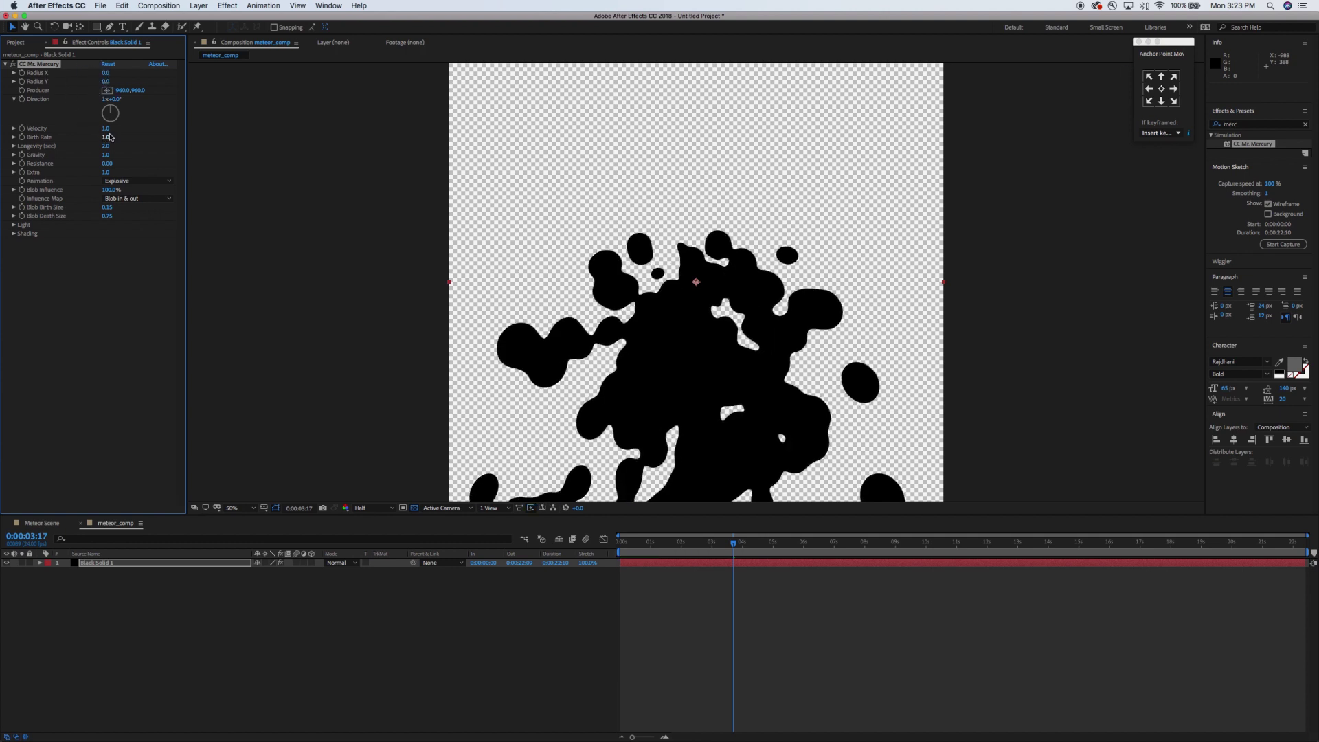
{"action": "left_click_drag", "start_coordinate": [105, 128], "coordinate": [97, 126]}
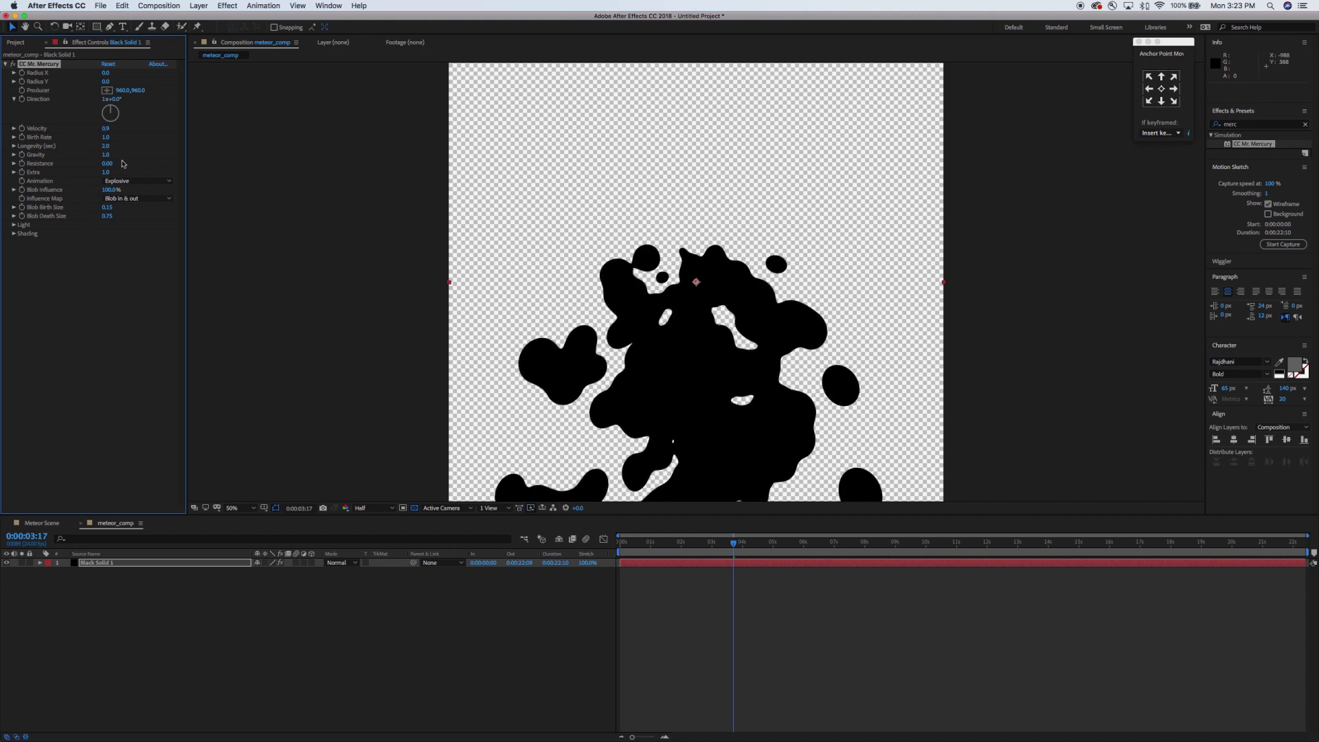
{"action": "left_click_drag", "start_coordinate": [106, 137], "coordinate": [264, 135]}
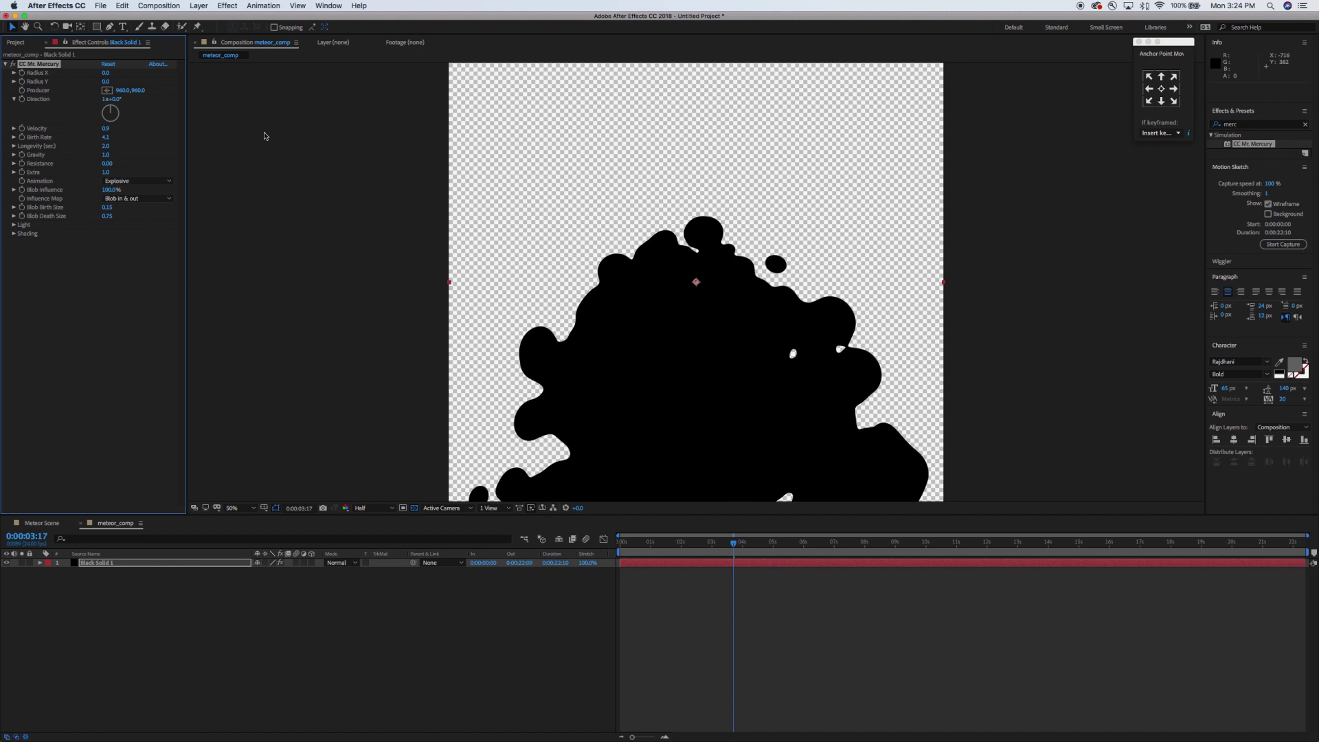
{"action": "left_click_drag", "start_coordinate": [105, 146], "coordinate": [54, 158]}
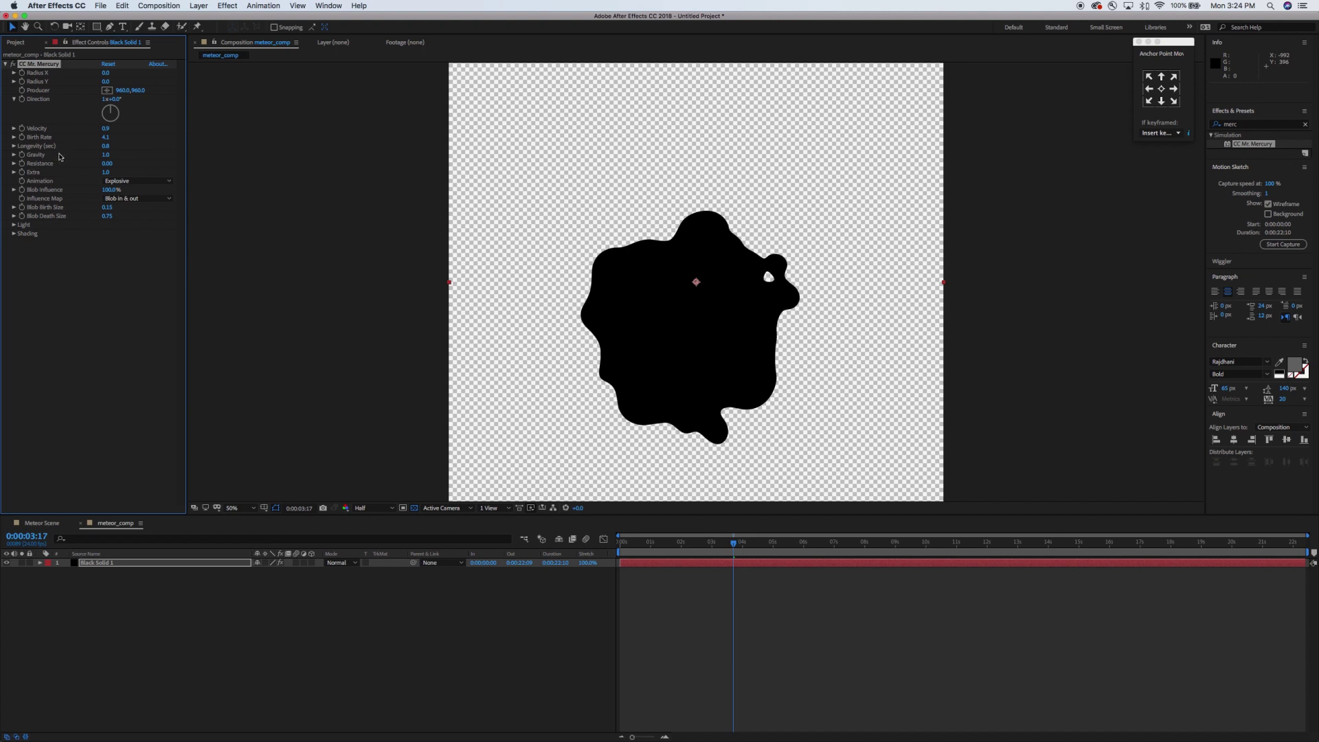
{"action": "left_click_drag", "start_coordinate": [107, 155], "coordinate": [332, 151]}
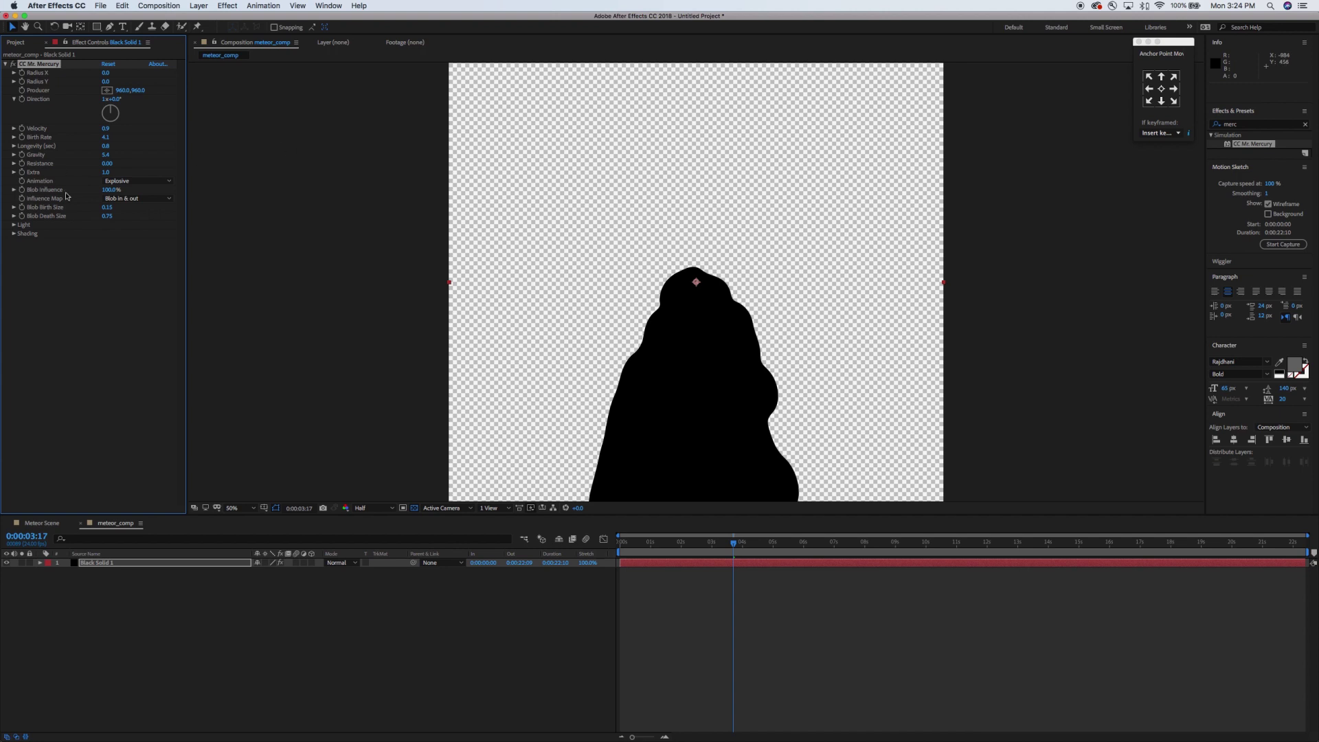
Step: Set Animation to Jet Sideways, Blob Birth Size to 0.20, Blob Death Size to 0.15 and Producer Y to 348, and slightly increase Longevity
{"action": "left_click", "coordinate": [170, 182]}
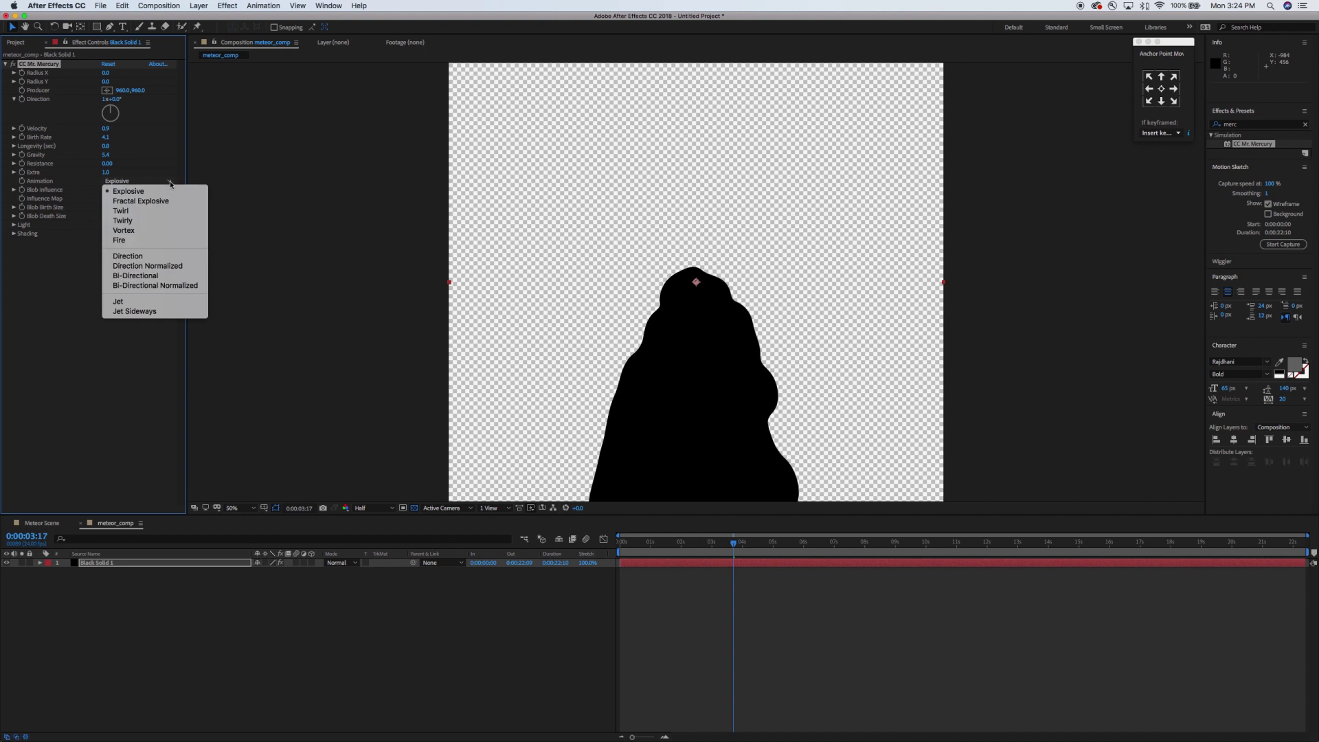
{"action": "left_click", "coordinate": [171, 313]}
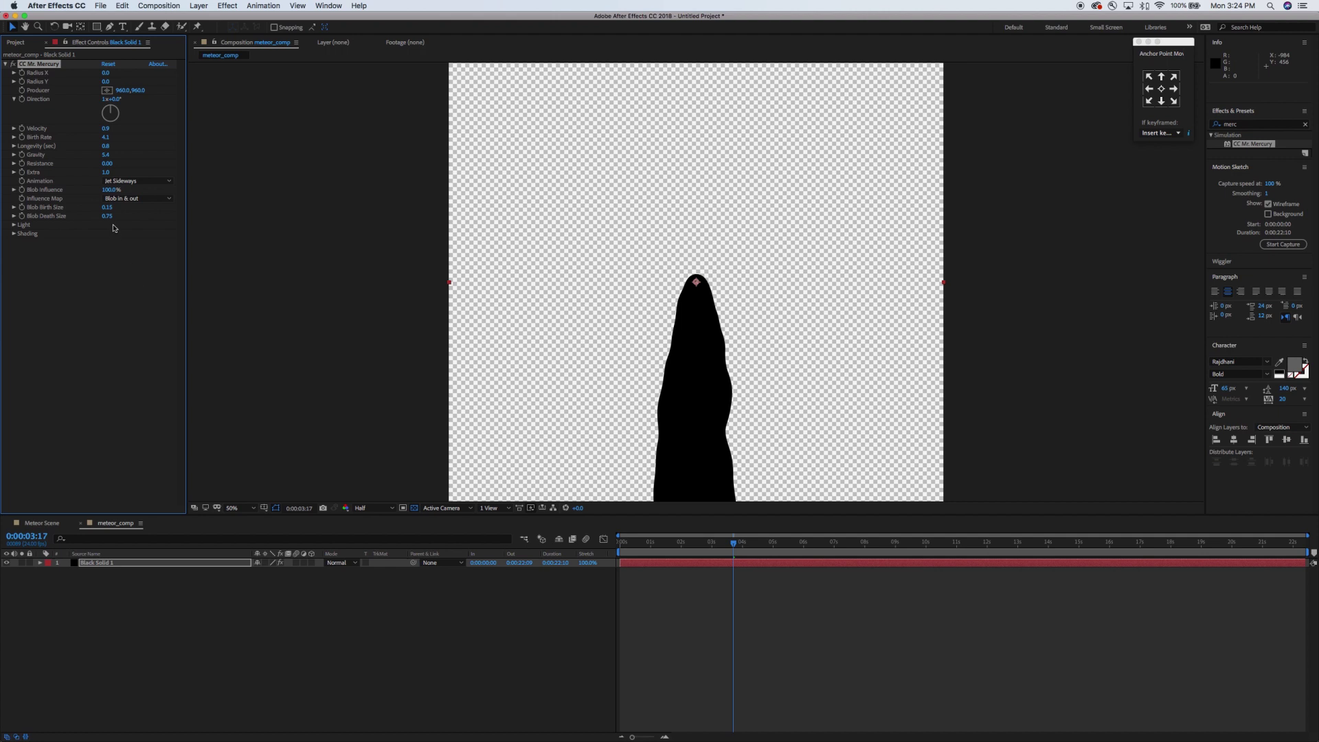
{"action": "left_click_drag", "start_coordinate": [109, 210], "coordinate": [83, 224]}
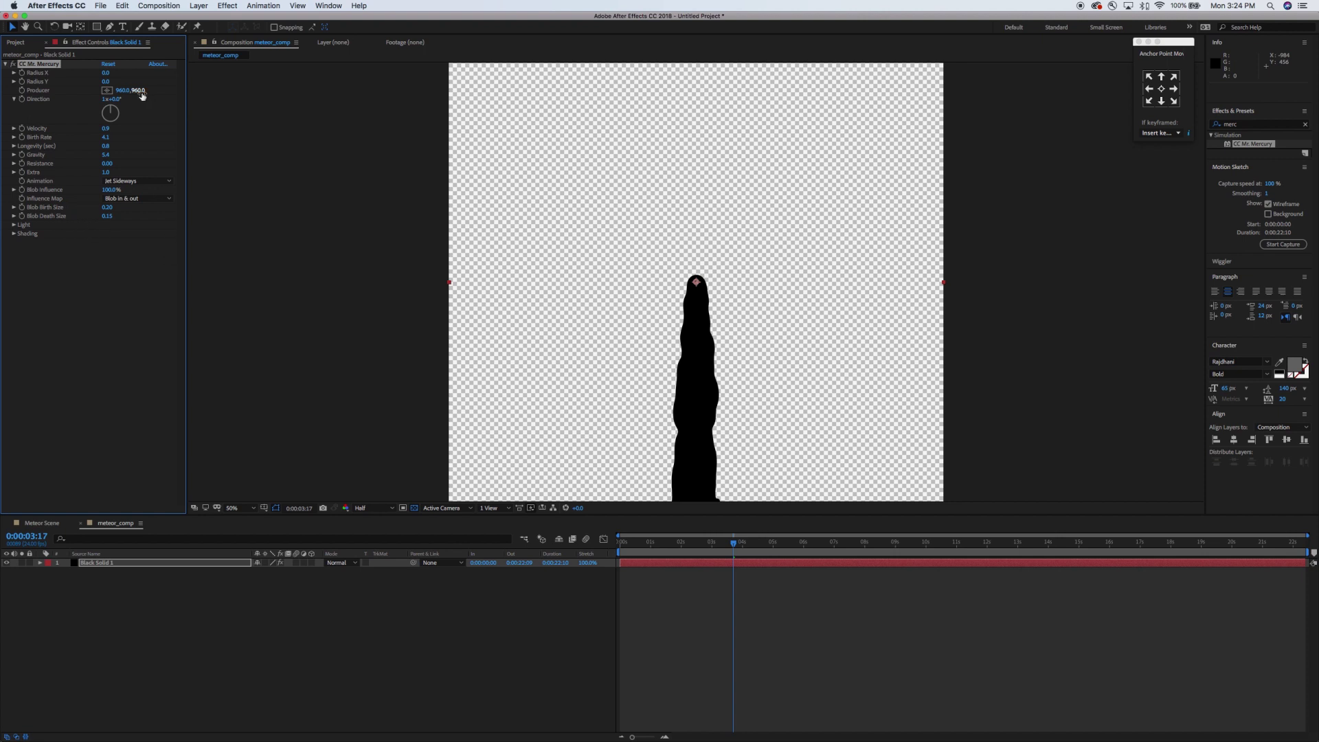
{"action": "left_click_drag", "start_coordinate": [142, 95], "coordinate": [80, 114]}
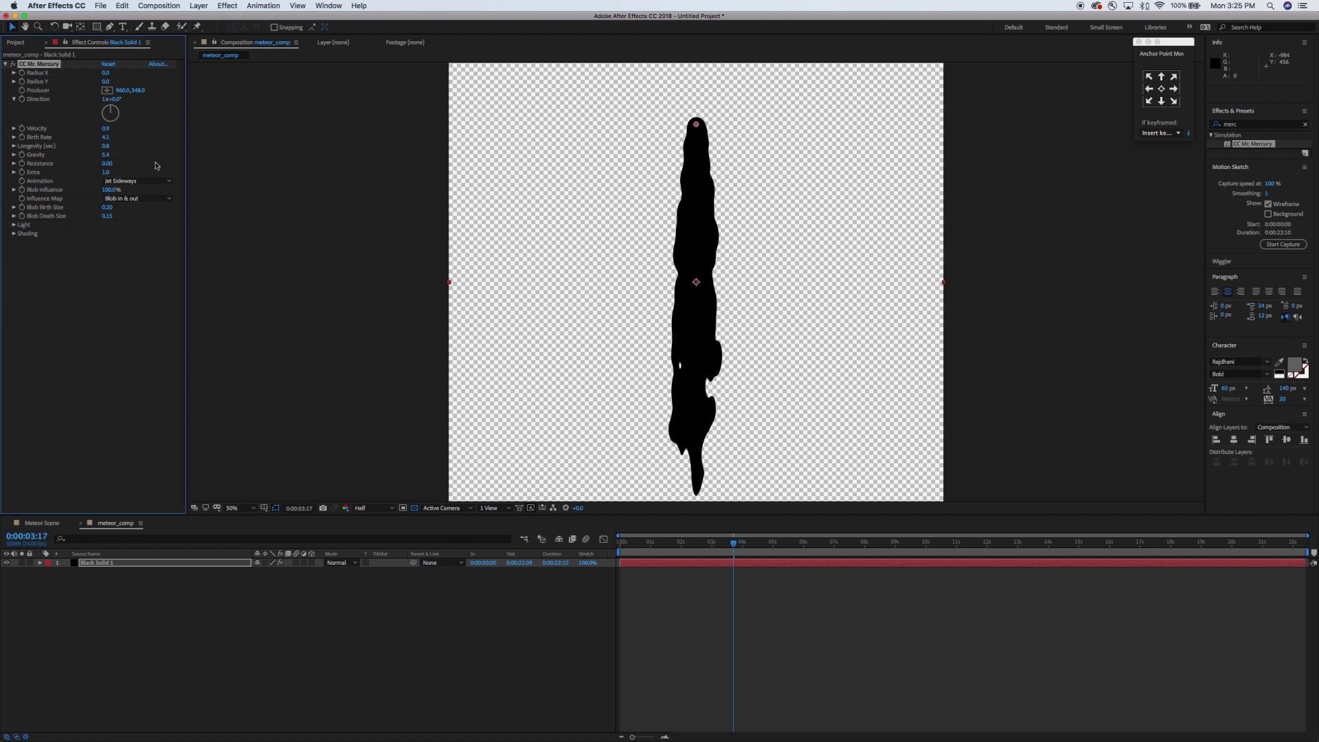
{"action": "left_click_drag", "start_coordinate": [116, 144], "coordinate": [109, 148]}
Step: Rename the black solid layer as "smoke"
{"action": "left_click", "coordinate": [181, 563]}
{"action": "key", "text": "Return"}
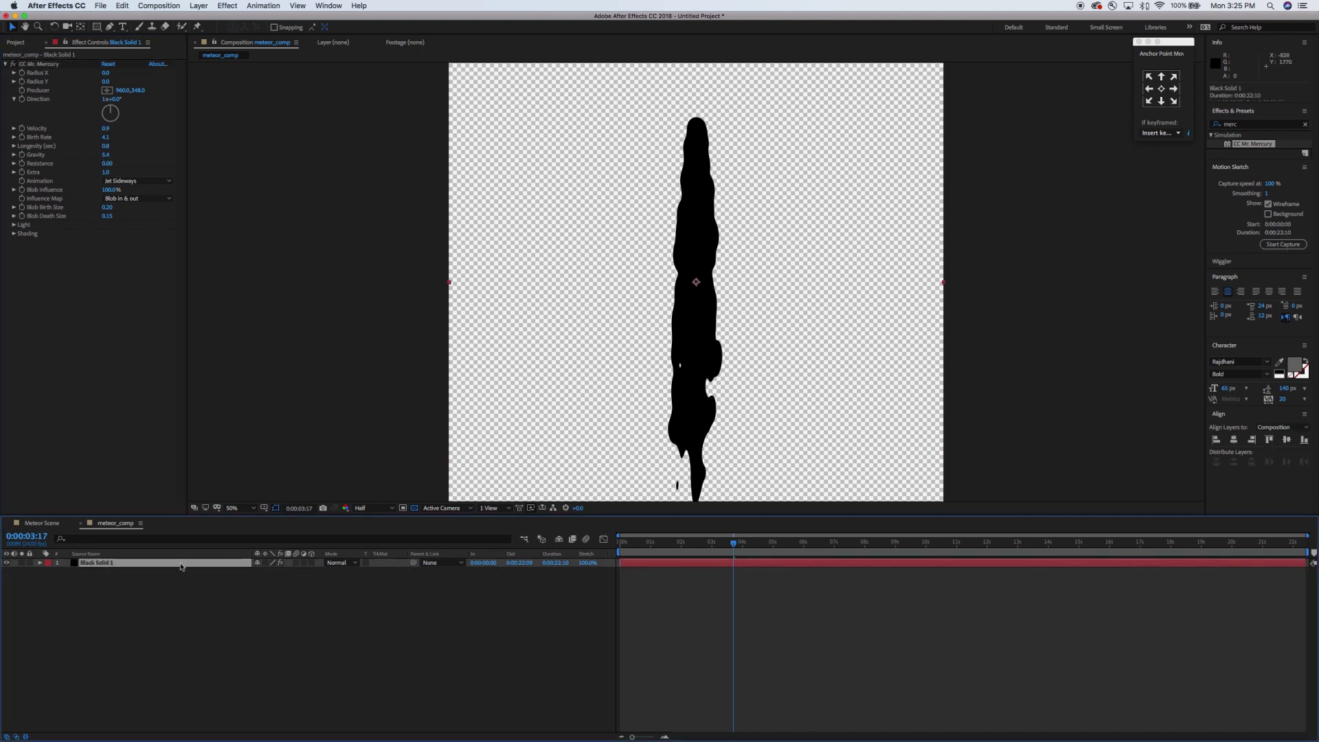
{"action": "type", "text": "sm"}
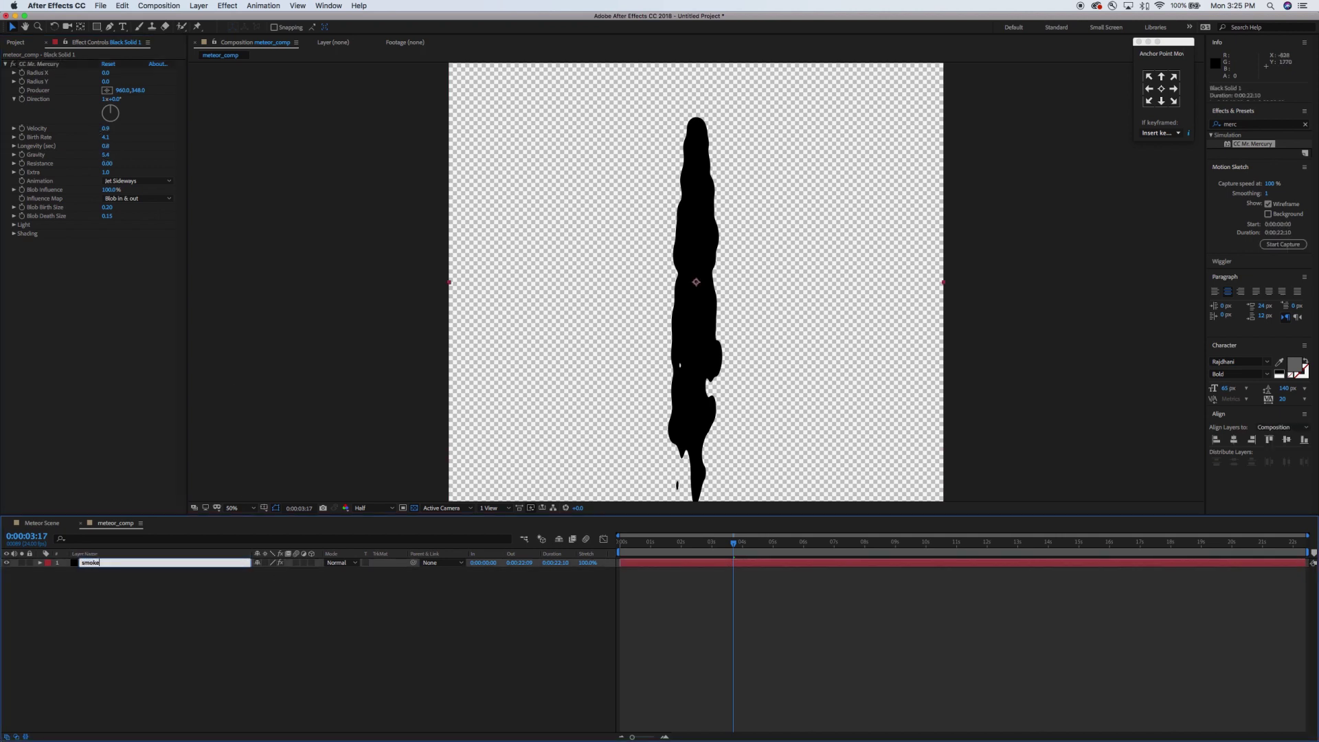
{"action": "type", "text": "oke"}
{"action": "key", "text": "Return"}
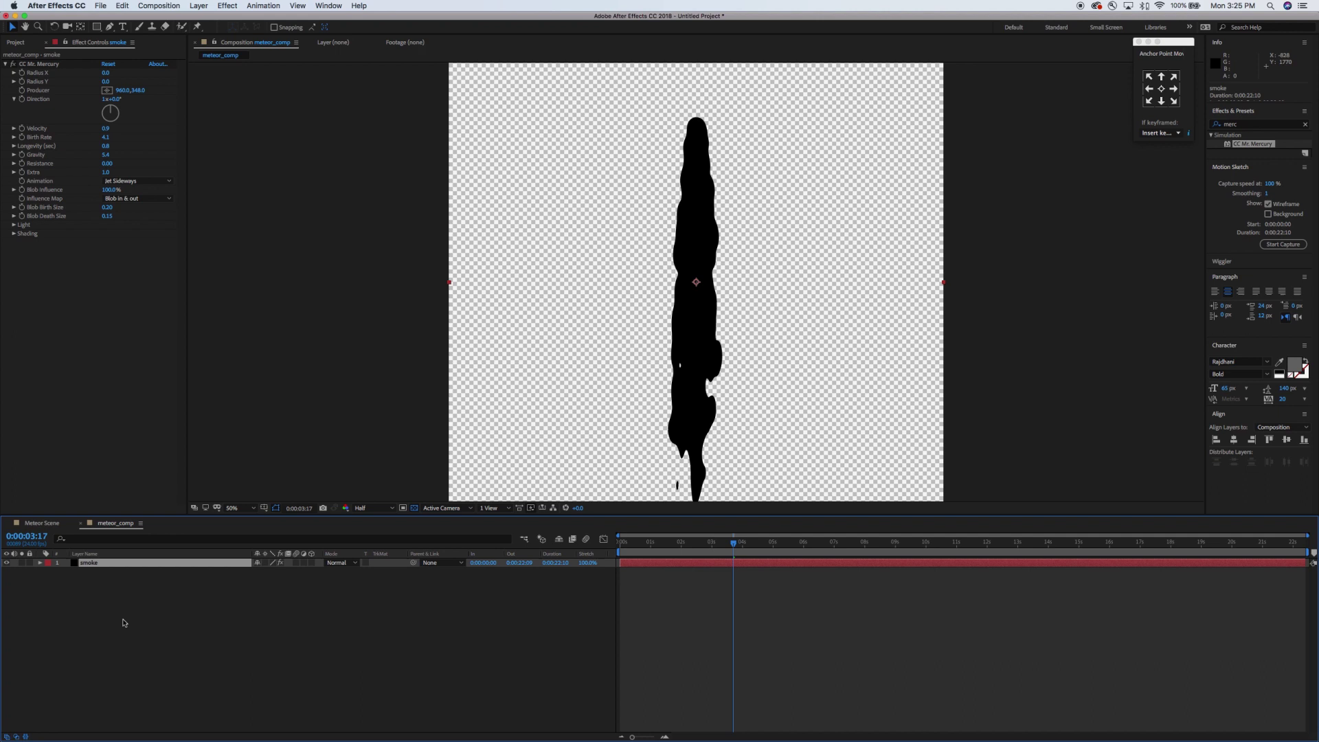
Step: Duplicate the smoke layer and rename the copy as "flame"
{"action": "left_click", "coordinate": [103, 601]}
{"action": "left_click", "coordinate": [103, 563]}
{"action": "key", "text": "super+d"}
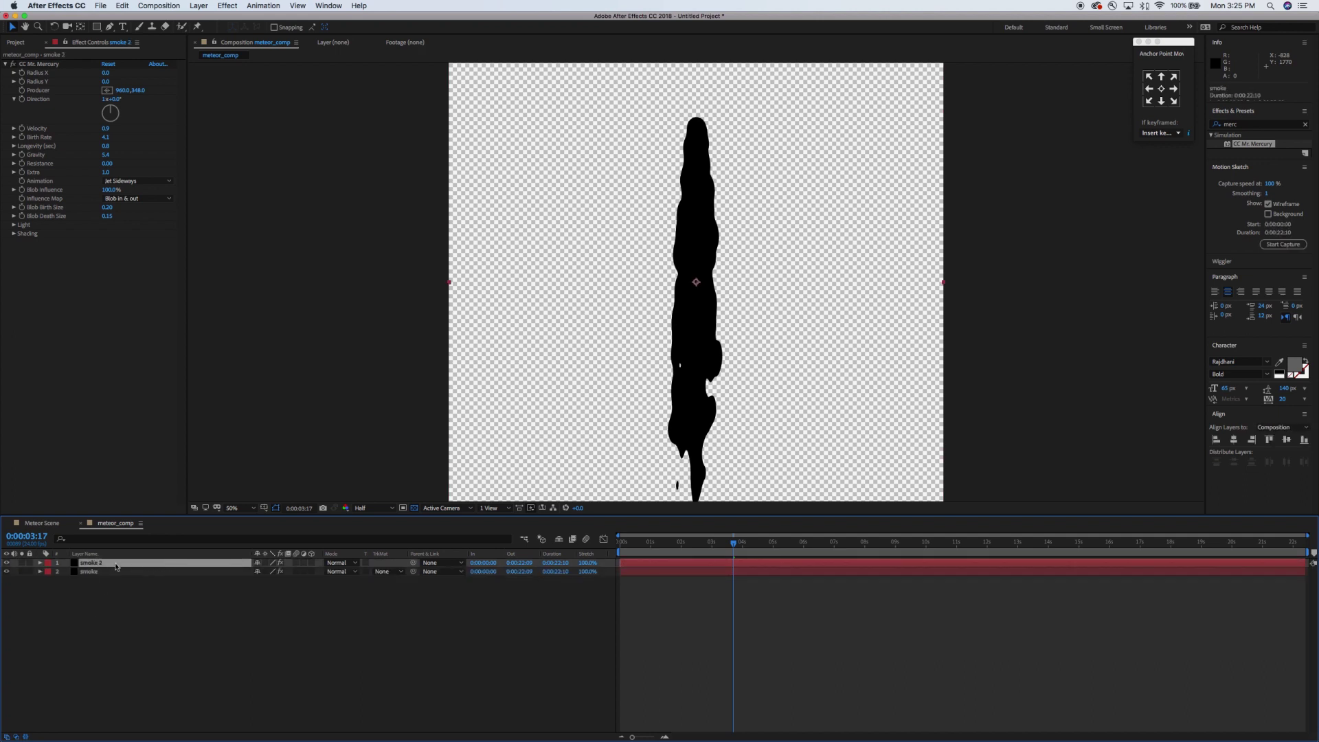
{"action": "key", "text": "Return"}
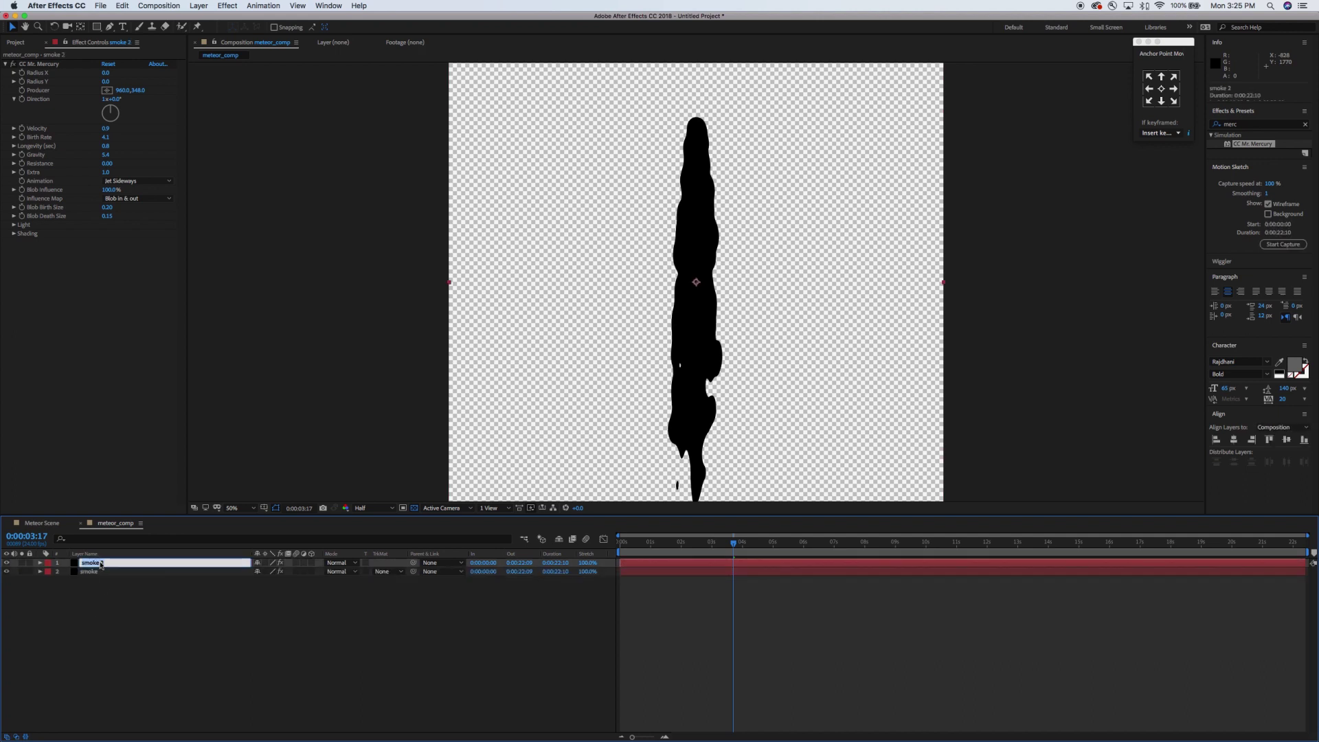
{"action": "type", "text": "f"}
{"action": "key", "text": "Return"}
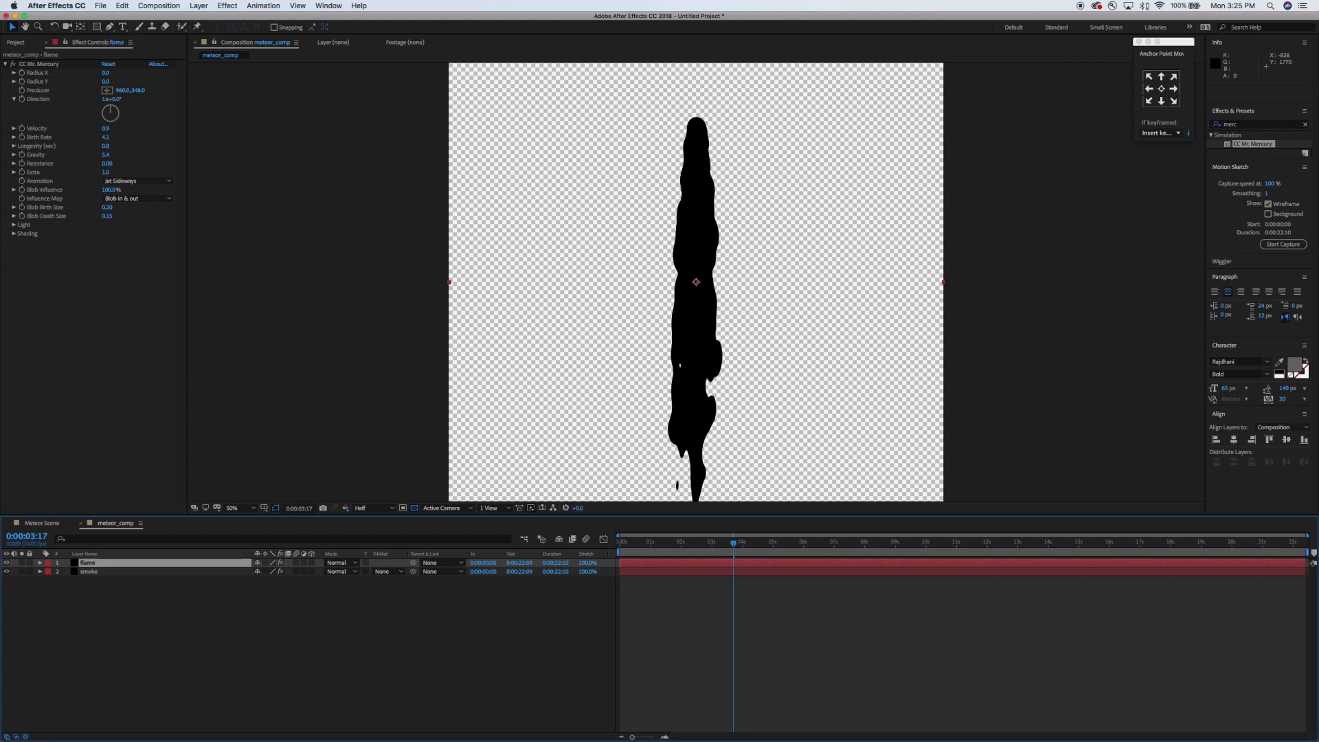
Step: Find the Fill effect and apply it to the flame layer
{"action": "left_click", "coordinate": [1258, 124]}
{"action": "type", "text": "fill"}
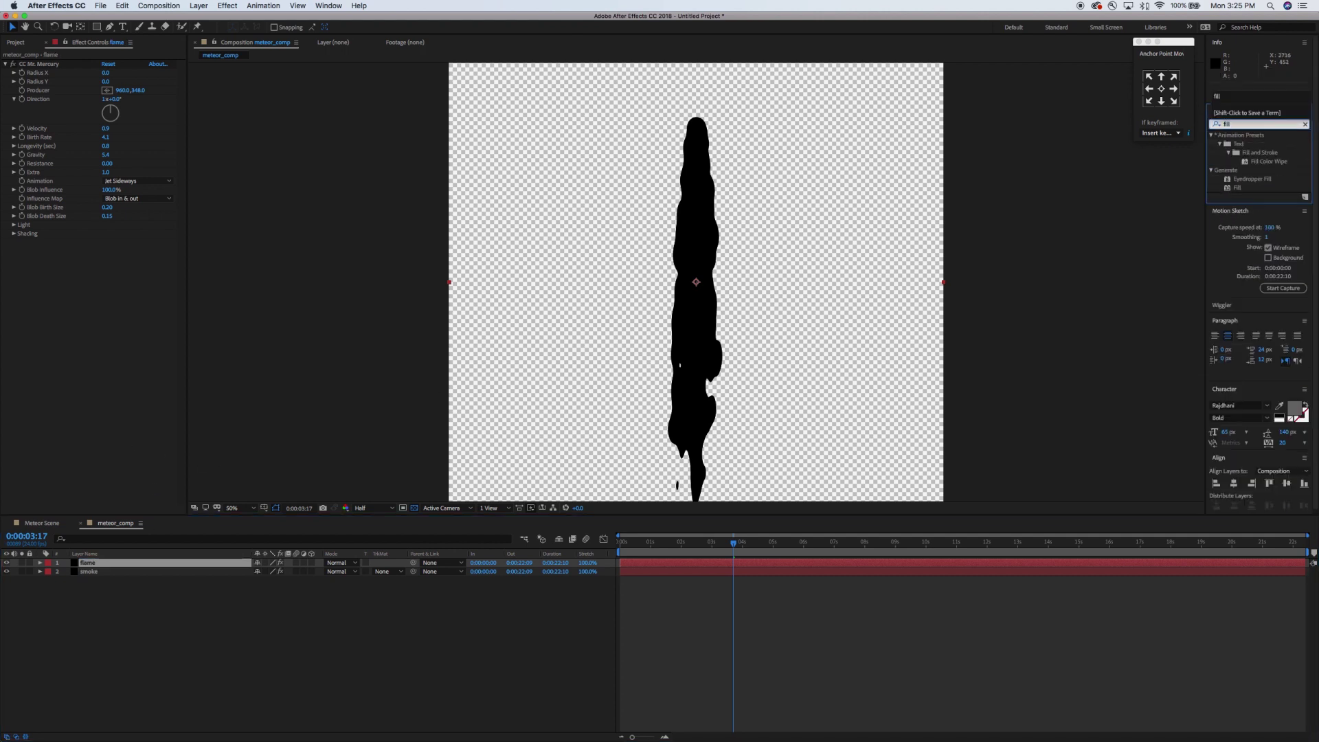
{"action": "left_click", "coordinate": [1256, 191]}
{"action": "left_click_drag", "start_coordinate": [1229, 190], "coordinate": [112, 565]}
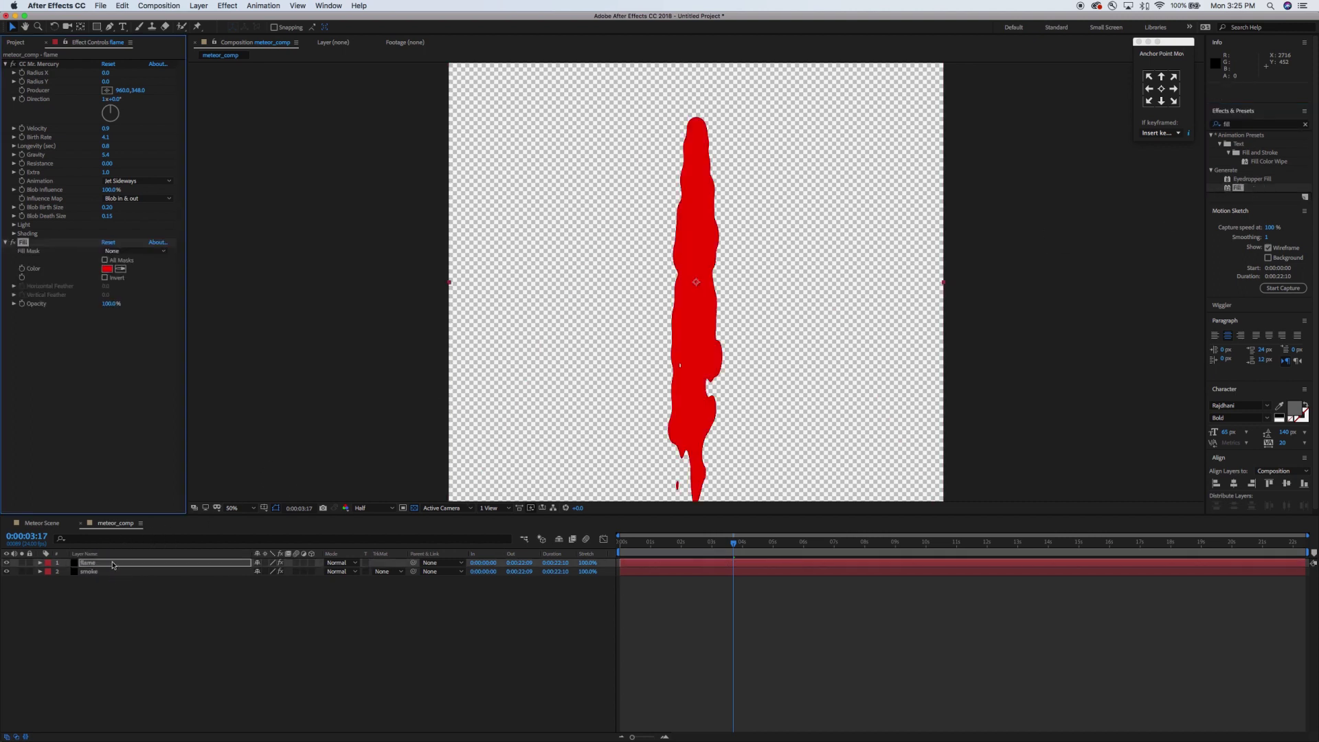
Step: Change the flame layer's Fill color to a muted orange, DE861D
{"action": "left_click", "coordinate": [106, 268]}
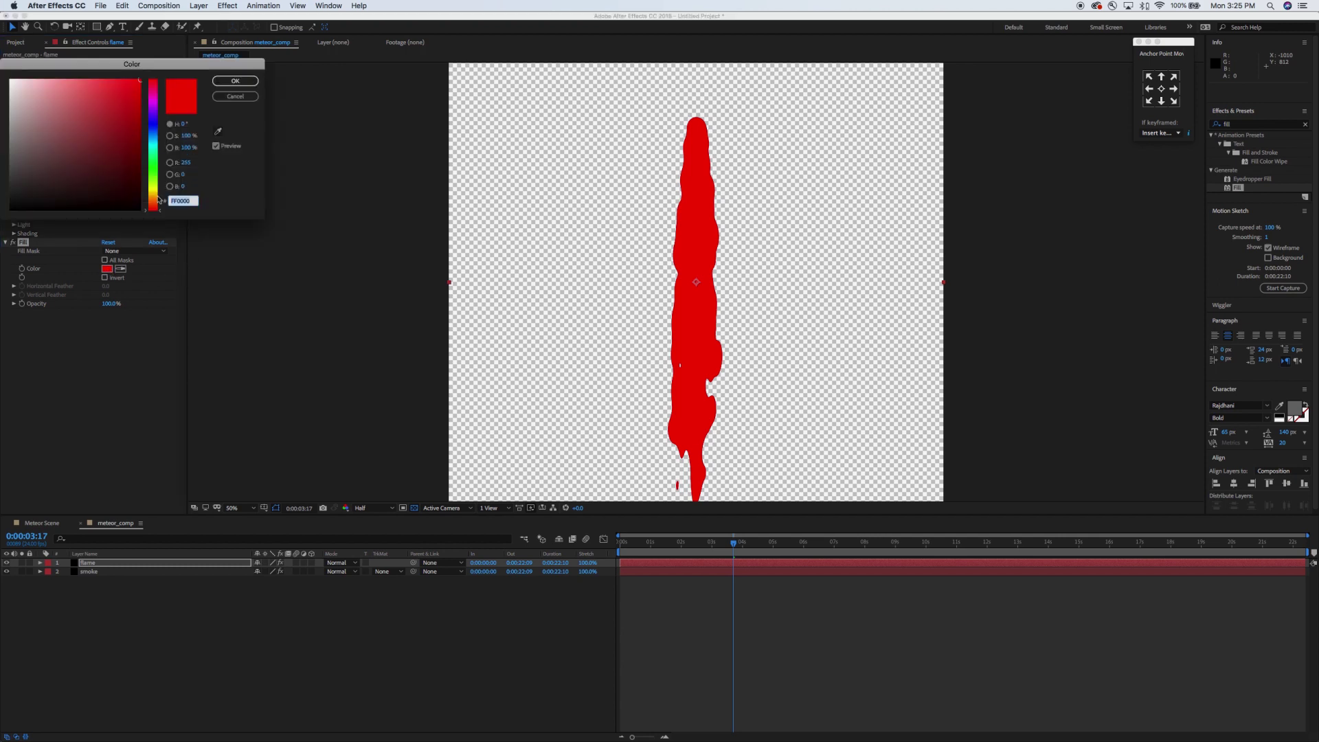
{"action": "left_click_drag", "start_coordinate": [160, 213], "coordinate": [154, 199]}
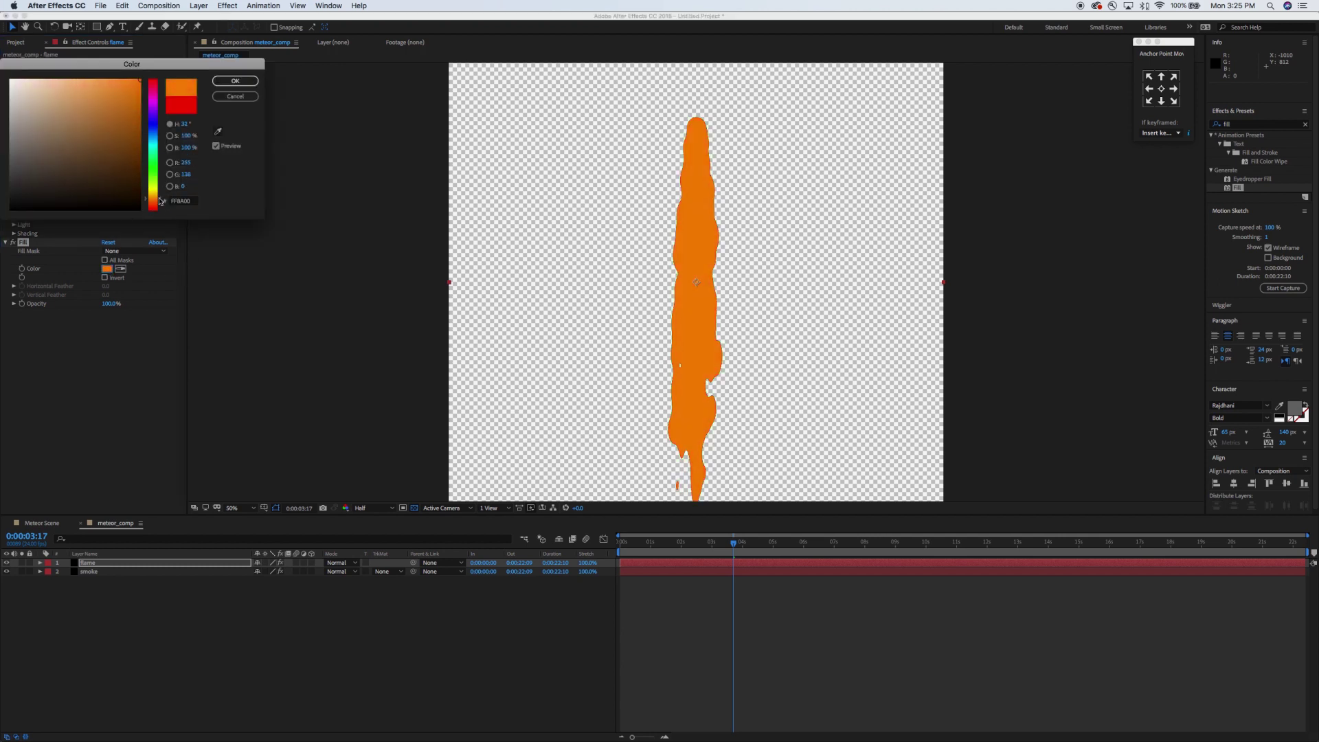
{"action": "left_click", "coordinate": [113, 96]}
{"action": "left_click_drag", "start_coordinate": [113, 96], "coordinate": [123, 95]}
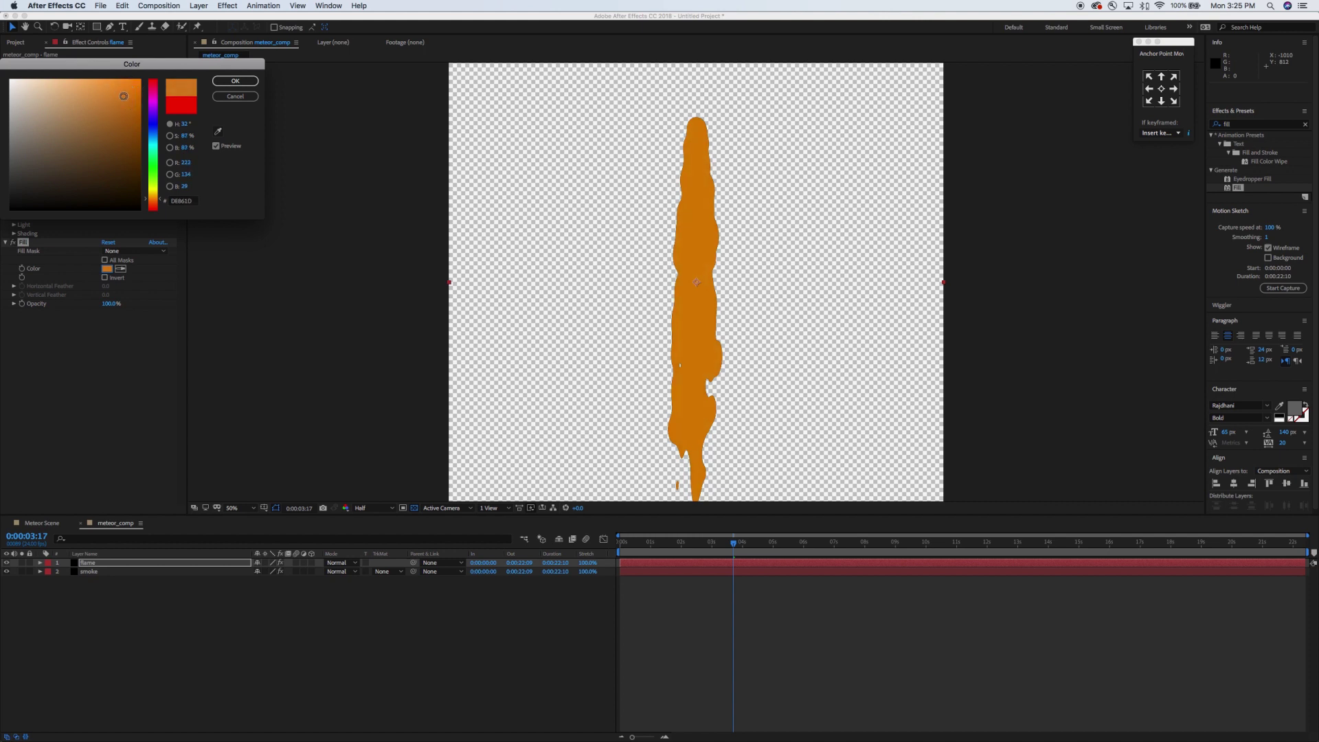
{"action": "left_click", "coordinate": [230, 81]}
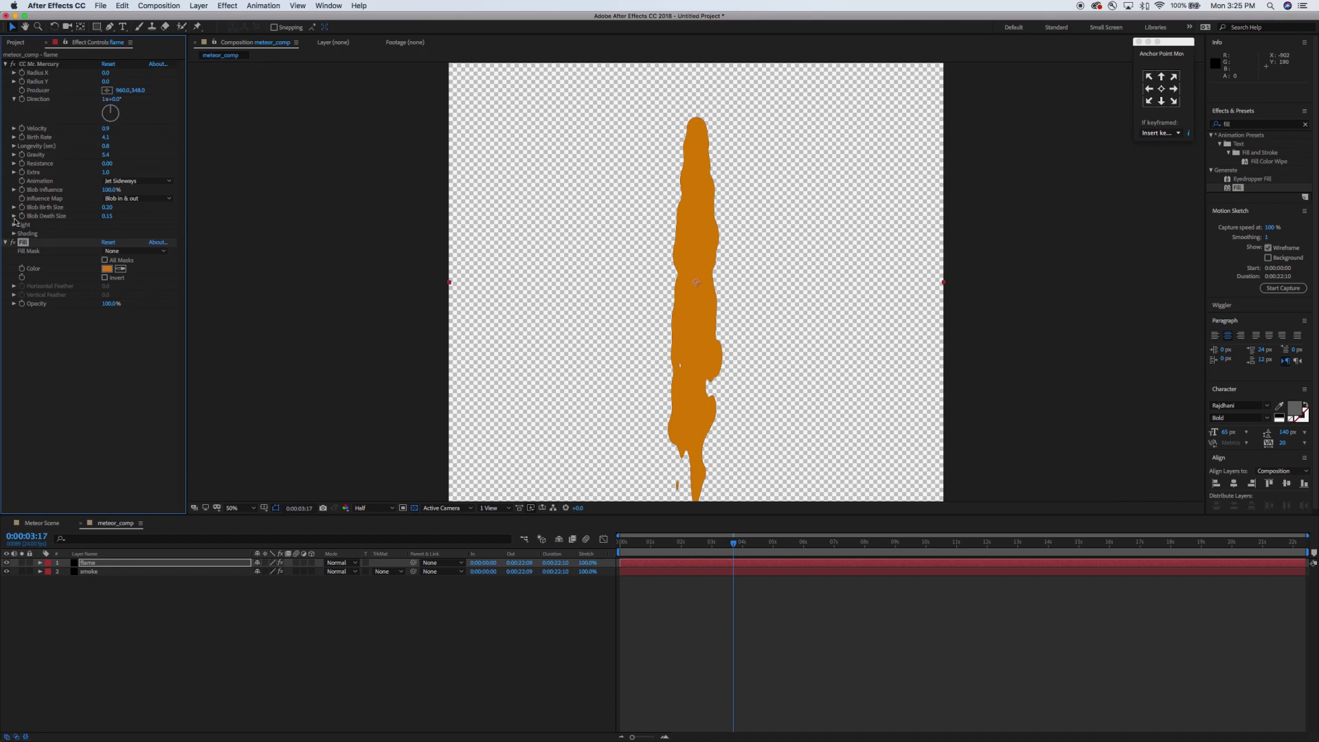
Step: Collapse the flame layer's Fill settings and set its CC Mr. Mercury Longevity to 0.5 seconds
{"action": "left_click", "coordinate": [5, 243]}
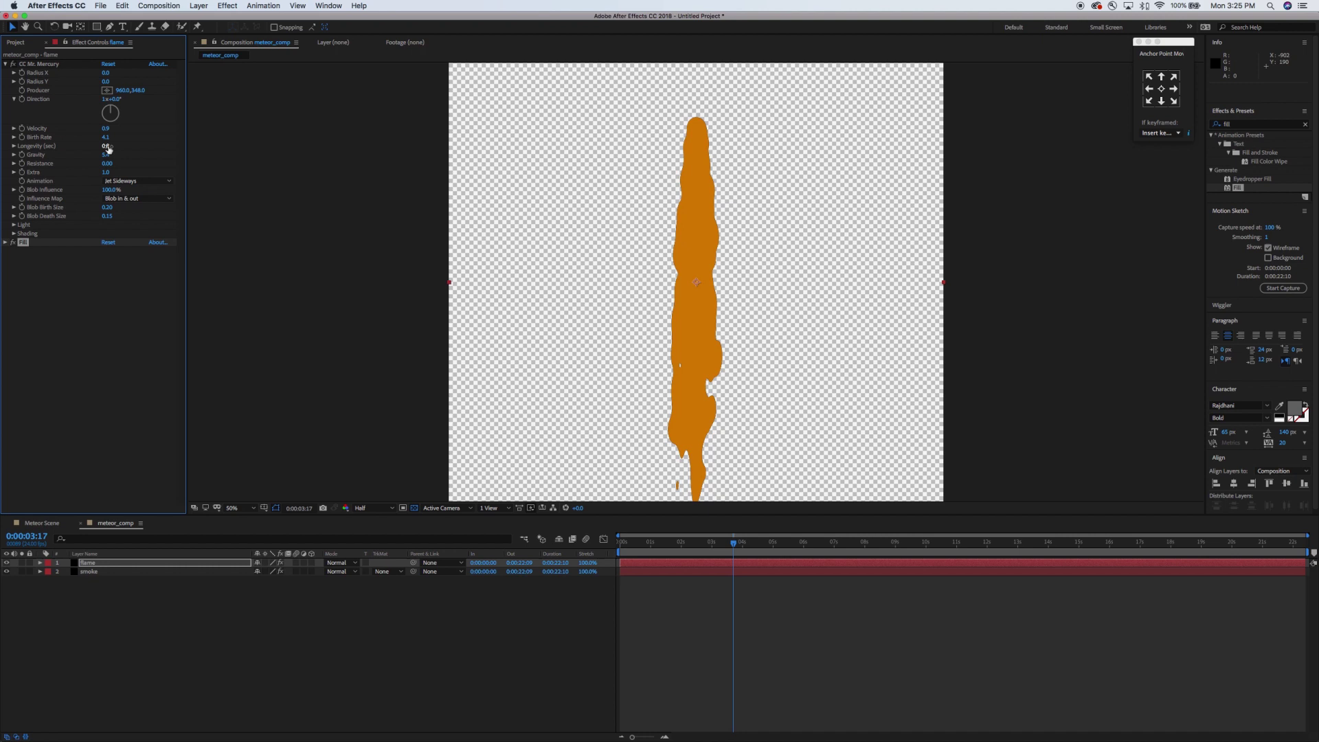
{"action": "left_click_drag", "start_coordinate": [107, 147], "coordinate": [90, 150]}
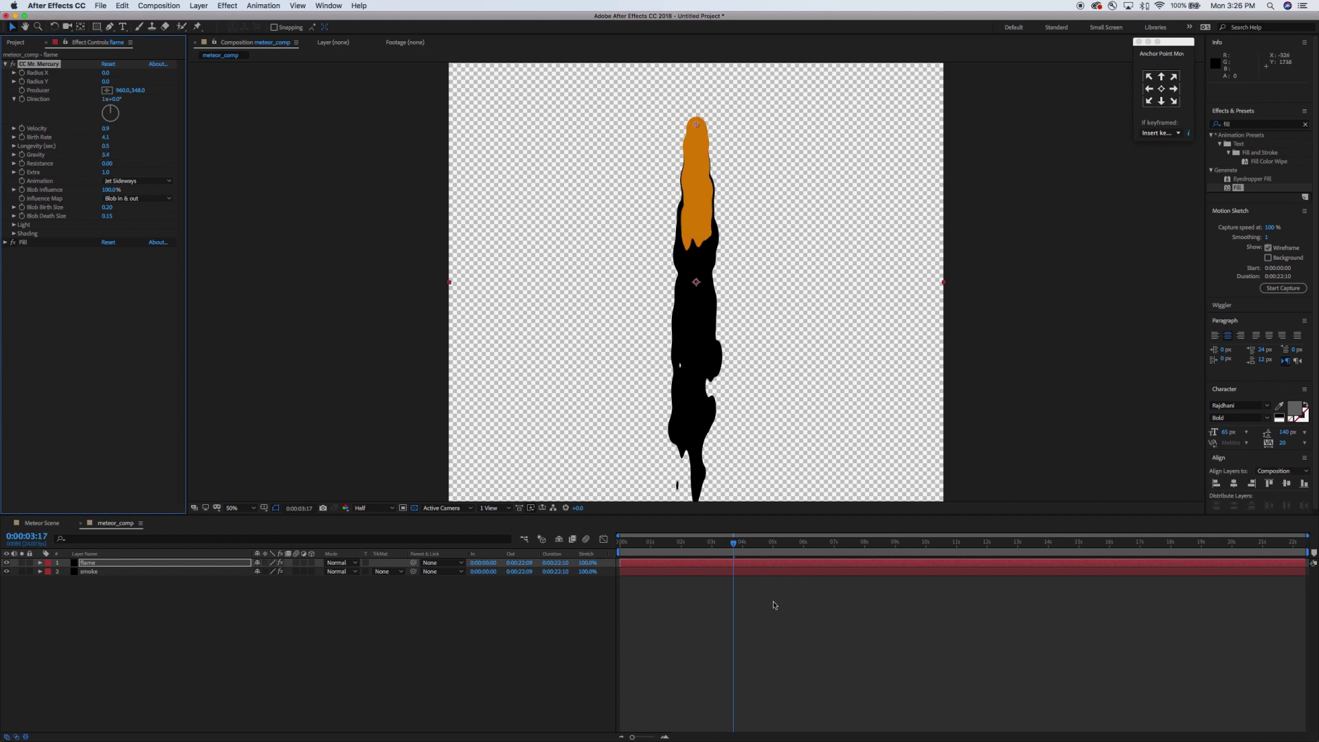
Step: Duplicate the flame layer and rename the copy as "core"
{"action": "mouse_move", "coordinate": [734, 544]}
{"action": "left_mouse_down"}
{"action": "mouse_move", "coordinate": [760, 544]}
{"action": "mouse_move", "coordinate": [724, 544]}
{"action": "left_mouse_up"}
{"action": "left_click", "coordinate": [141, 664]}
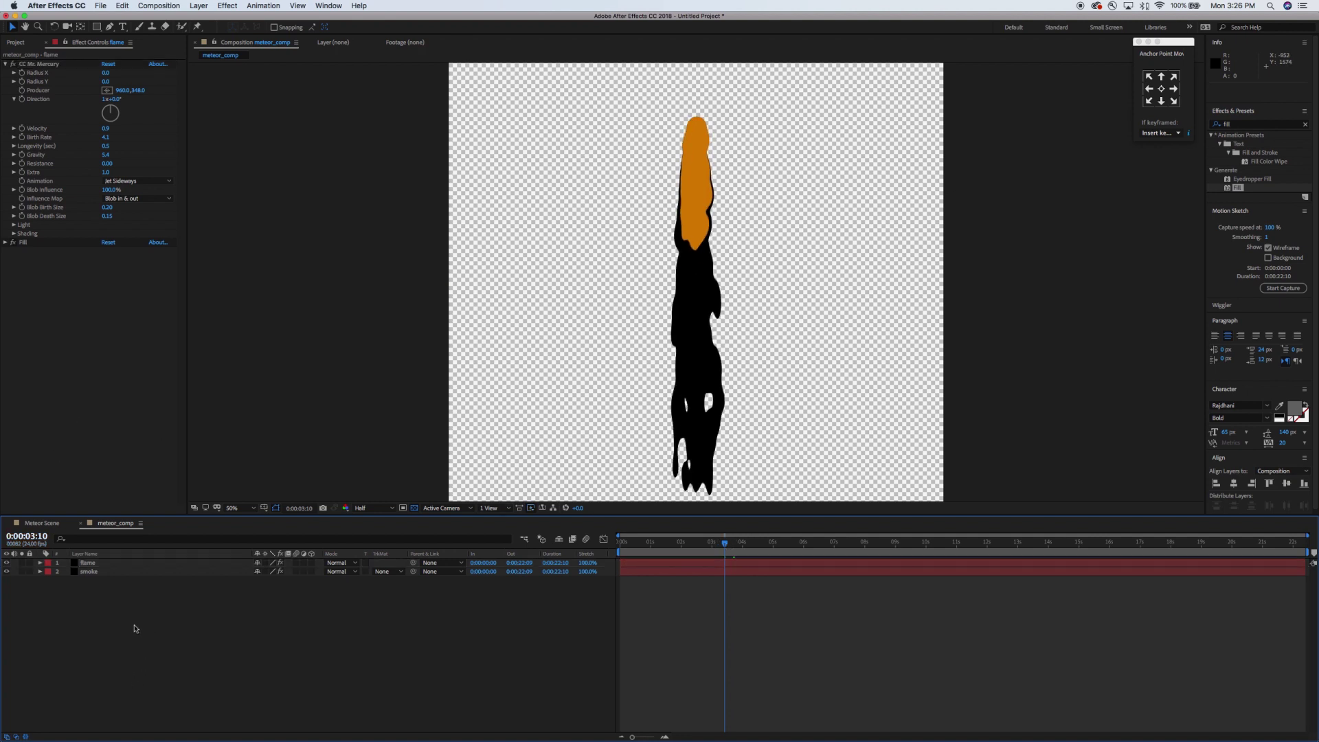
{"action": "left_click", "coordinate": [110, 562]}
{"action": "key", "text": "super+d"}
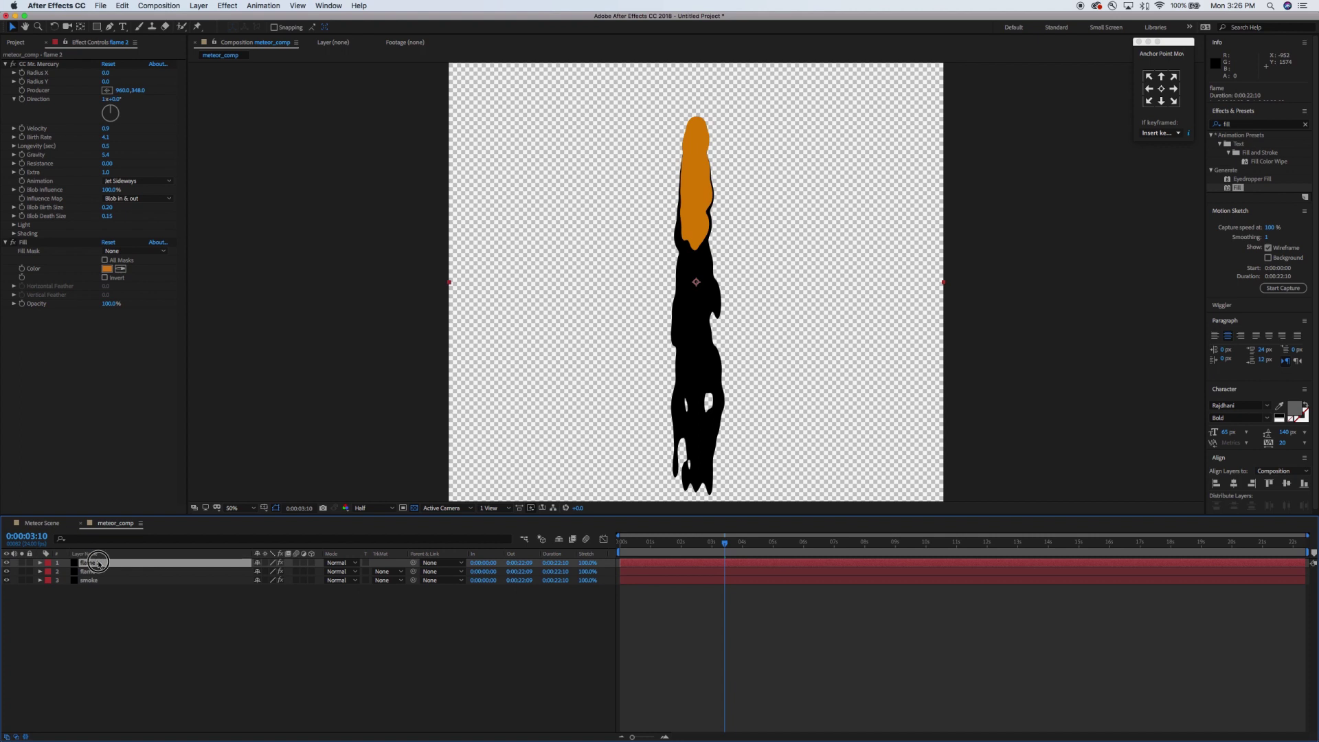
{"action": "key", "text": "Return"}
{"action": "type", "text": "core"}
{"action": "key", "text": "Return"}
Step: Change the core layer's Fill color to white, FFFFFF
{"action": "left_click", "coordinate": [106, 269]}
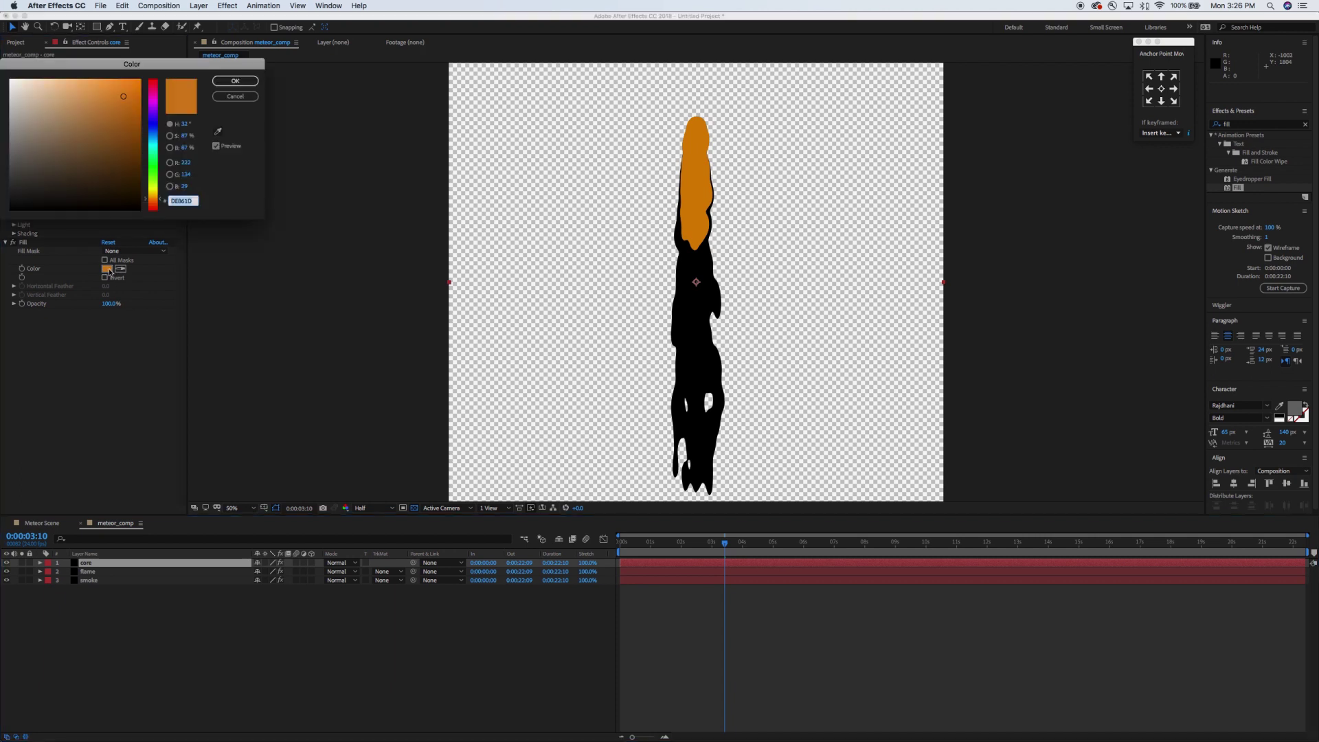
{"action": "left_click_drag", "start_coordinate": [68, 127], "coordinate": [10, 80]}
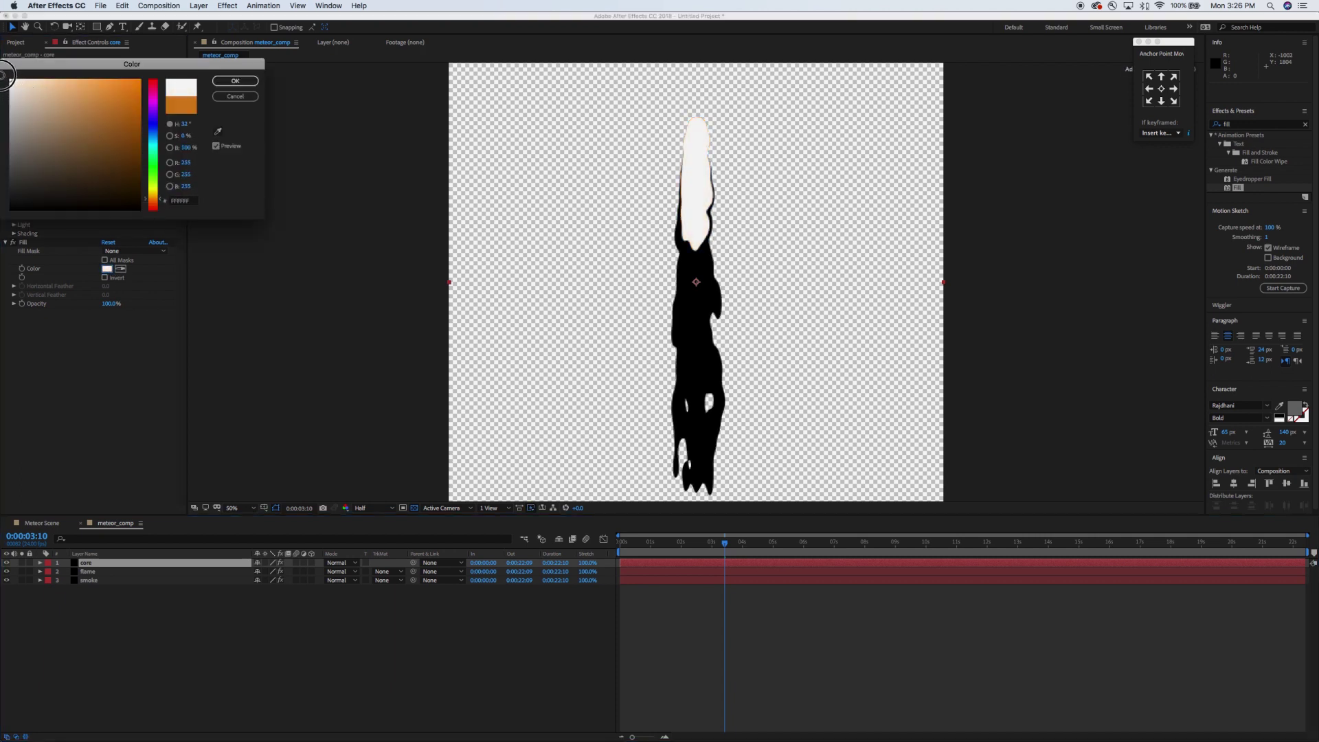
{"action": "left_click", "coordinate": [235, 81]}
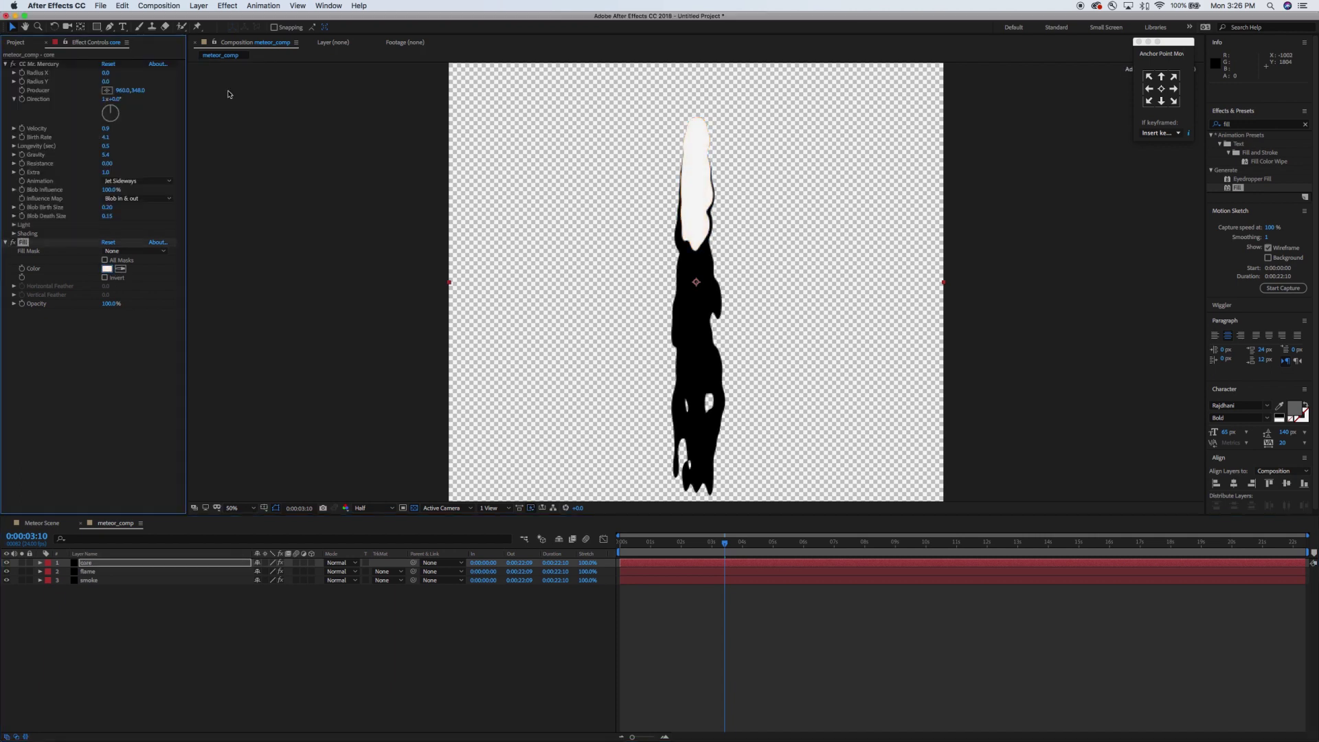
Step: Set the core layer's blending mode to Overlay
{"action": "right_click", "coordinate": [176, 566]}
{"action": "mouse_move", "coordinate": [246, 615]}
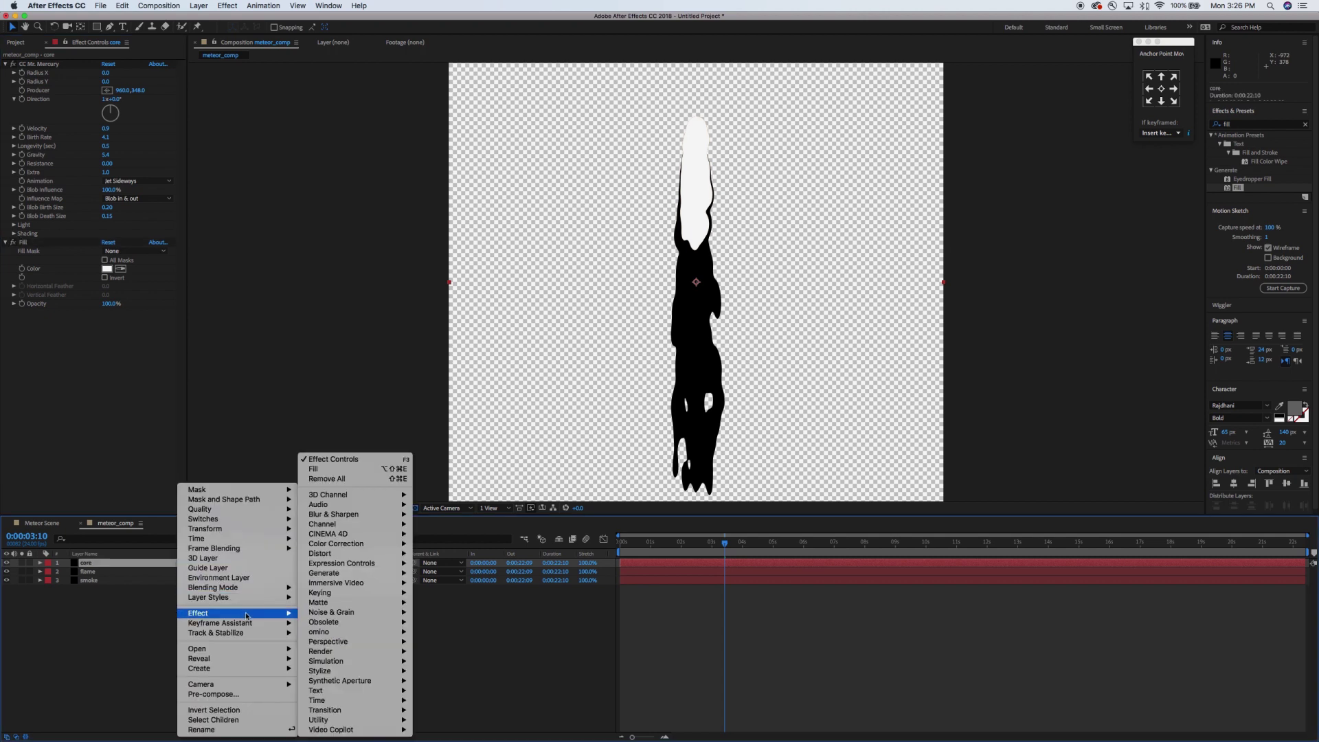
{"action": "mouse_move", "coordinate": [282, 589]}
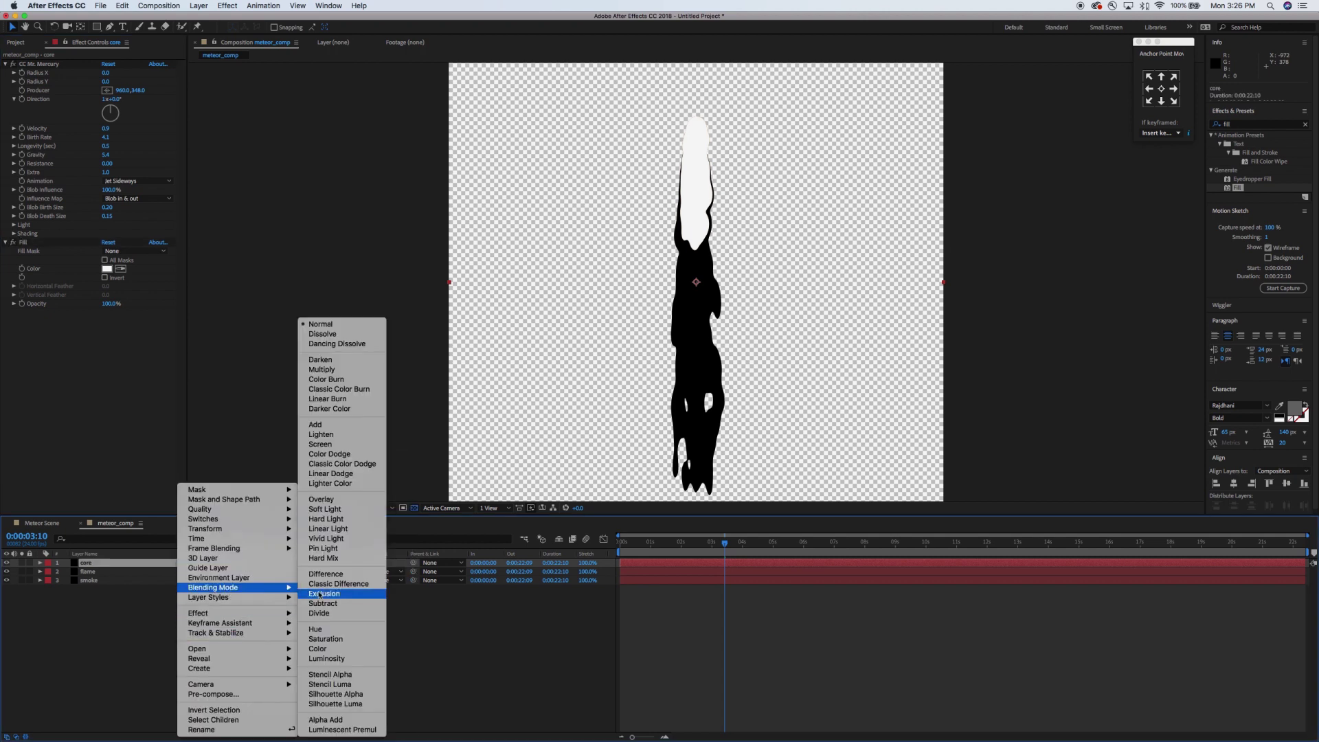
{"action": "left_click", "coordinate": [328, 500]}
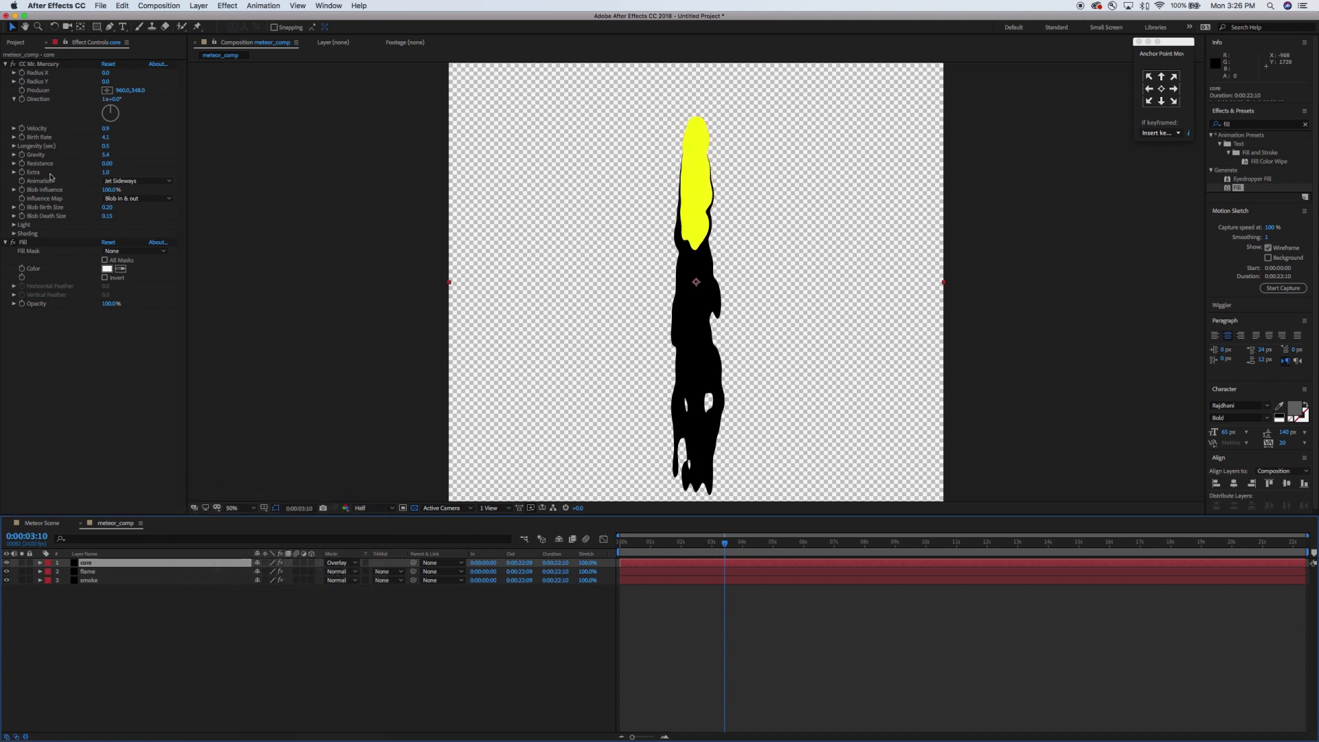
Step: Set the core layer's CC Mr. Mercury Longevity to 0.3 seconds and Blob Death Size to 0.07
{"action": "left_click", "coordinate": [104, 148]}
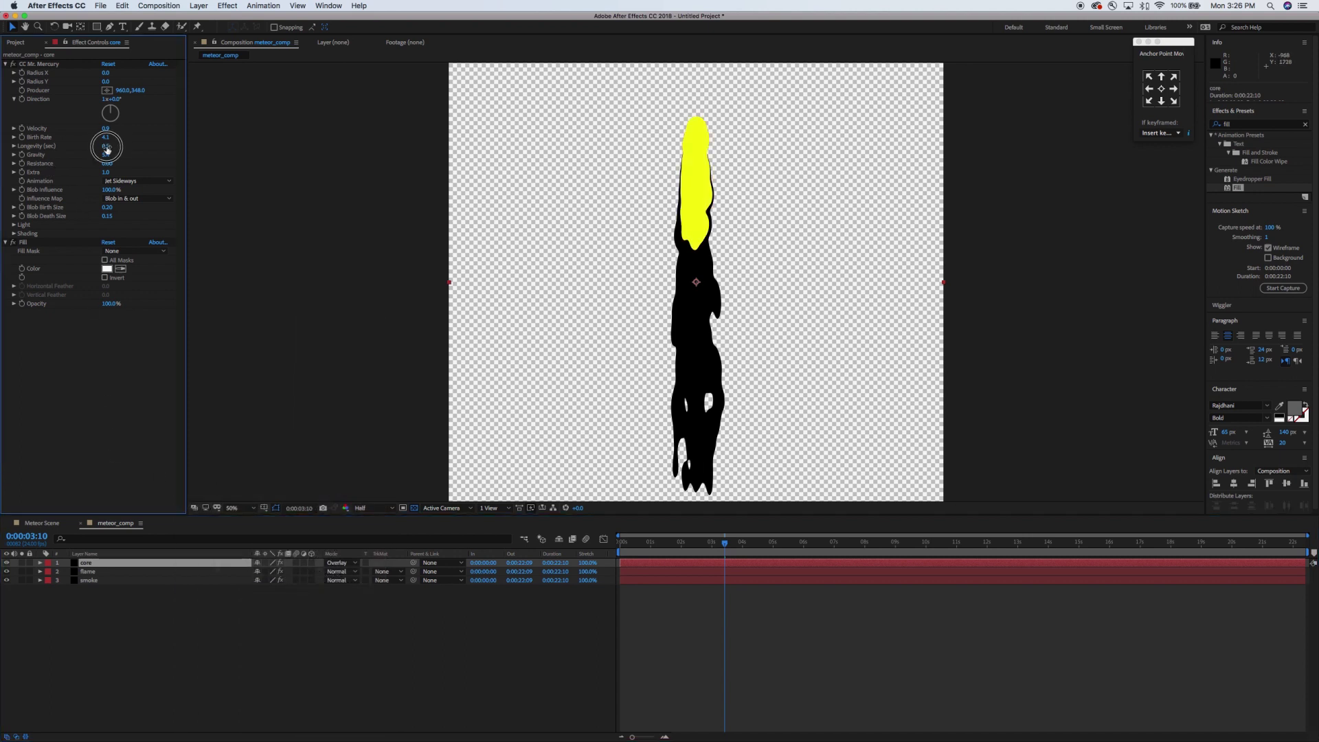
{"action": "left_click_drag", "start_coordinate": [103, 148], "coordinate": [102, 150]}
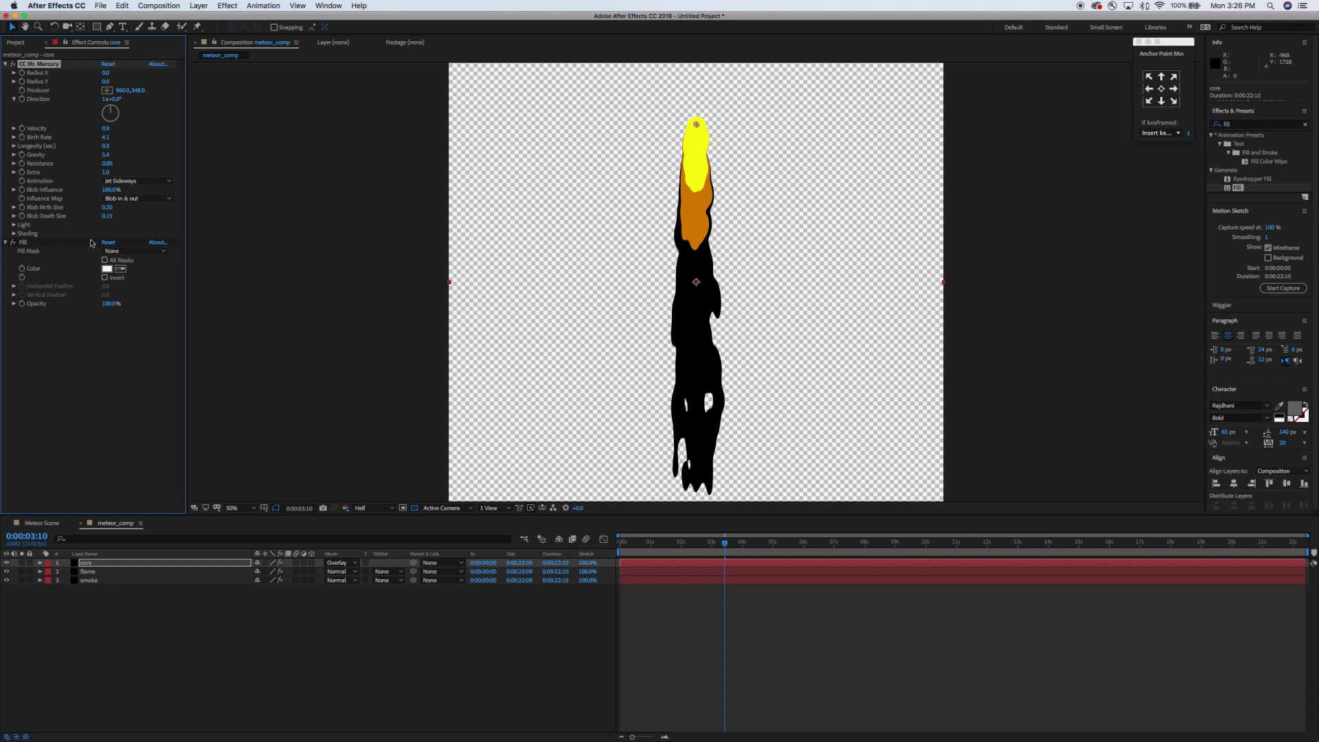
{"action": "left_click_drag", "start_coordinate": [106, 215], "coordinate": [105, 219]}
Step: Find the Simple Choker effect, apply it to the flame layer, and set its Choke Matte to 11.90
{"action": "left_click", "coordinate": [160, 565]}
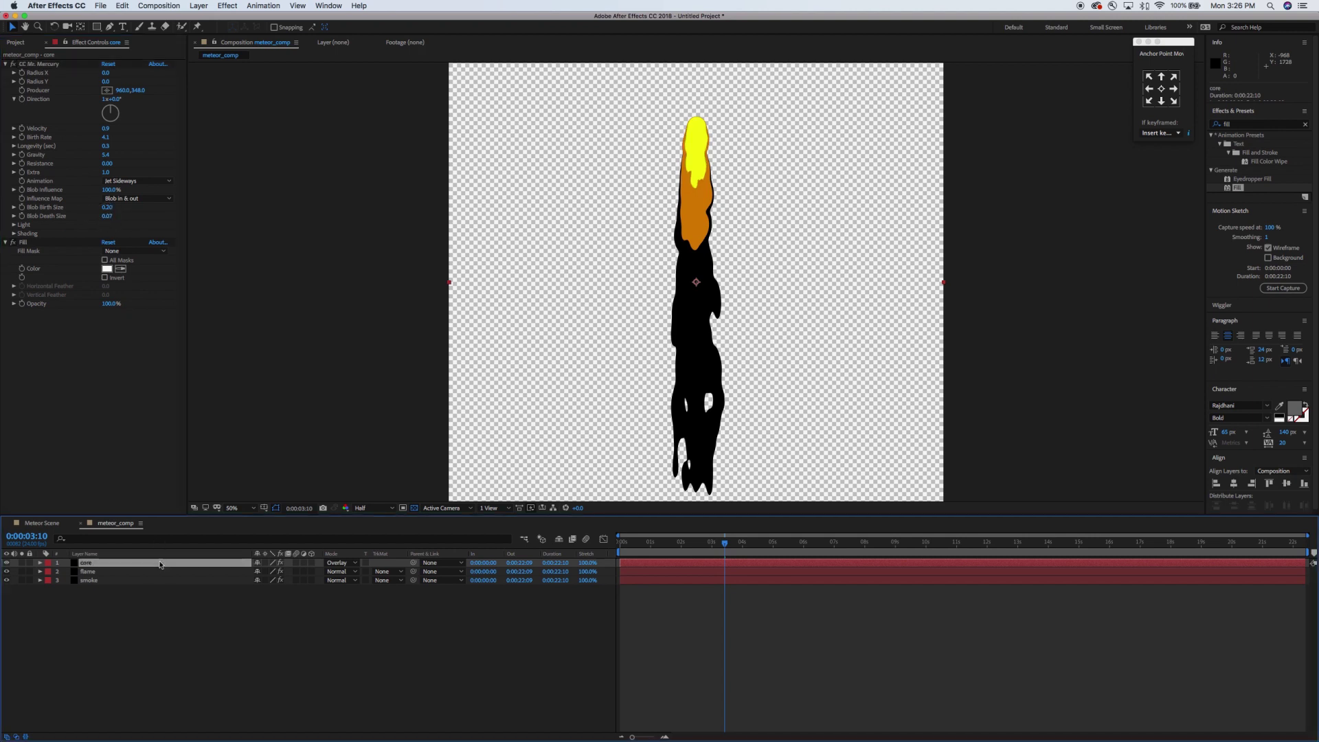
{"action": "left_click", "coordinate": [1251, 125]}
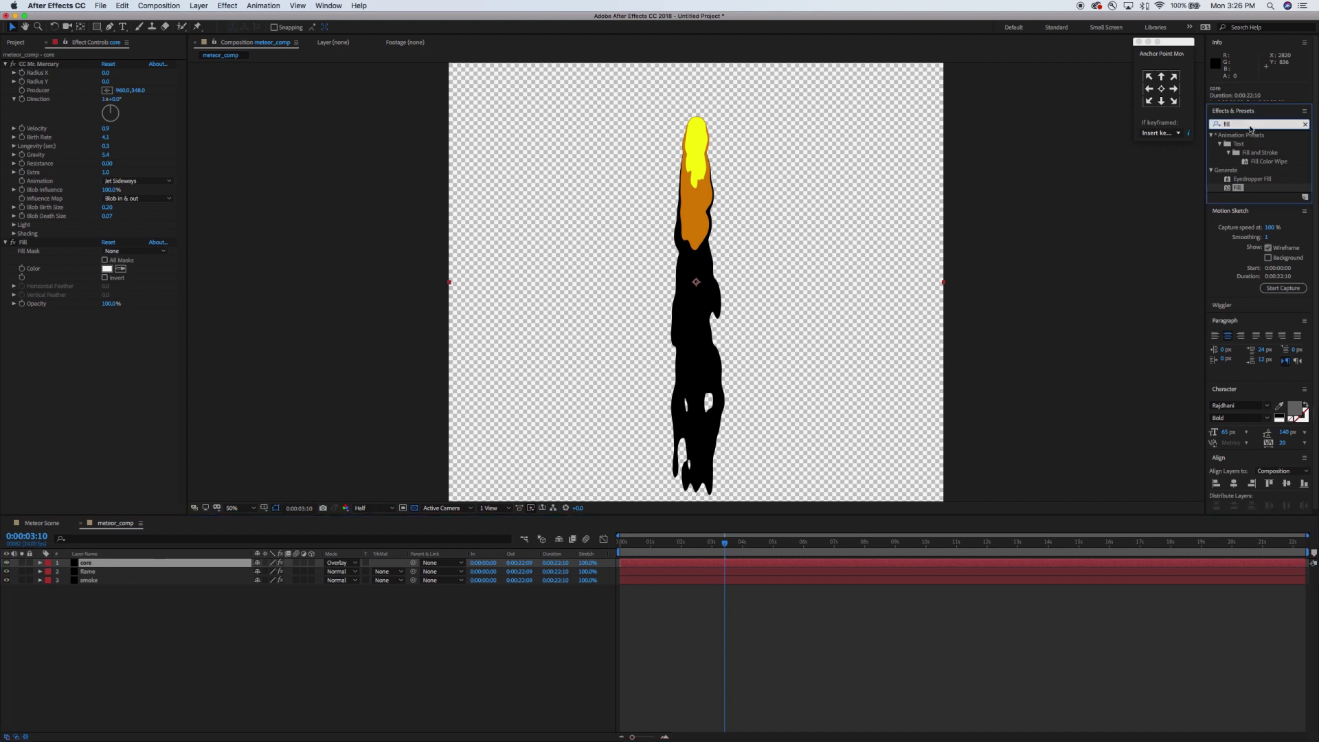
{"action": "left_click", "coordinate": [165, 570]}
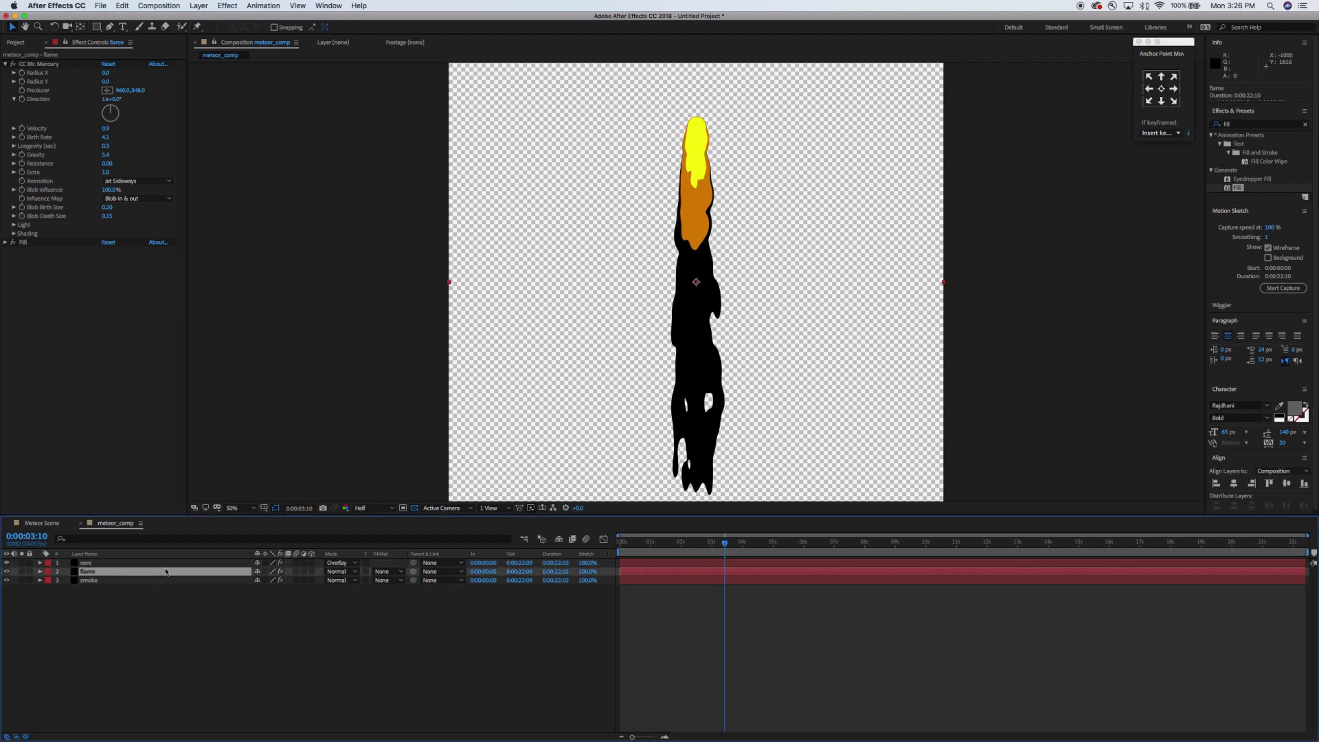
{"action": "left_click", "coordinate": [1252, 126]}
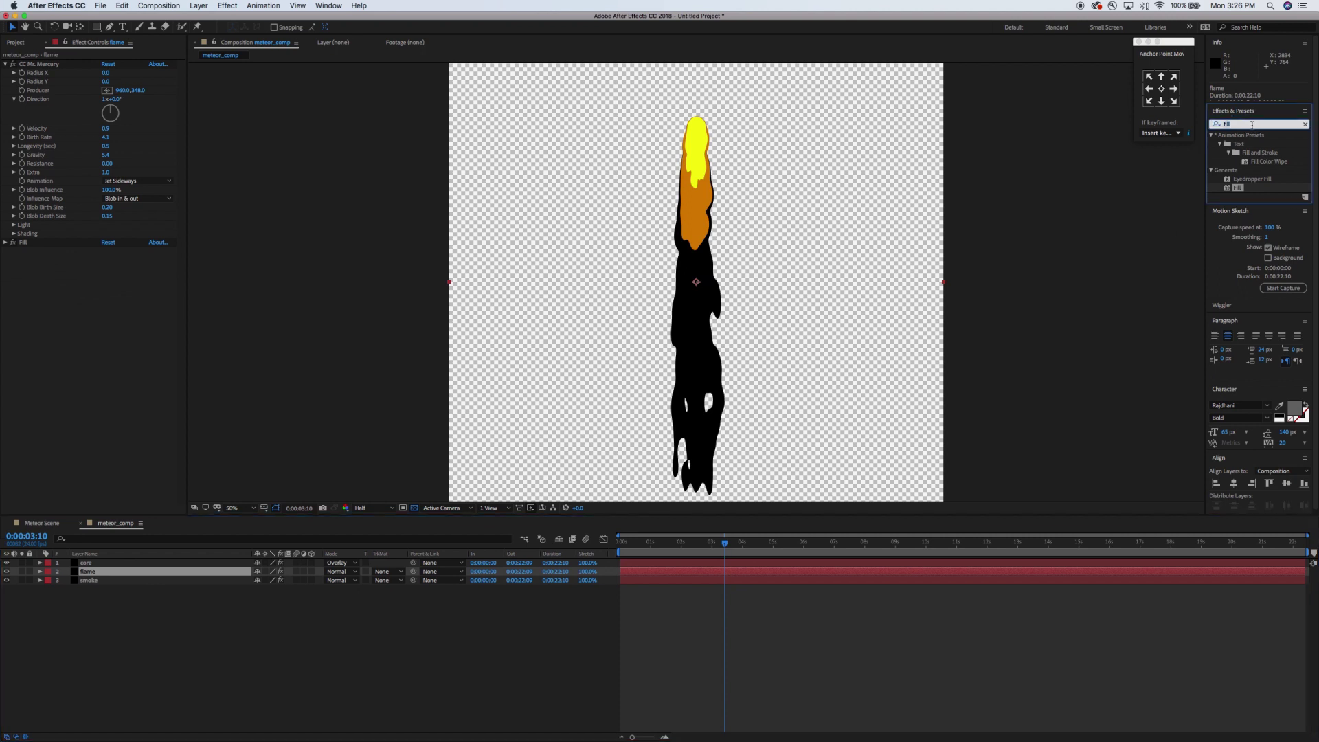
{"action": "type", "text": "chok"}
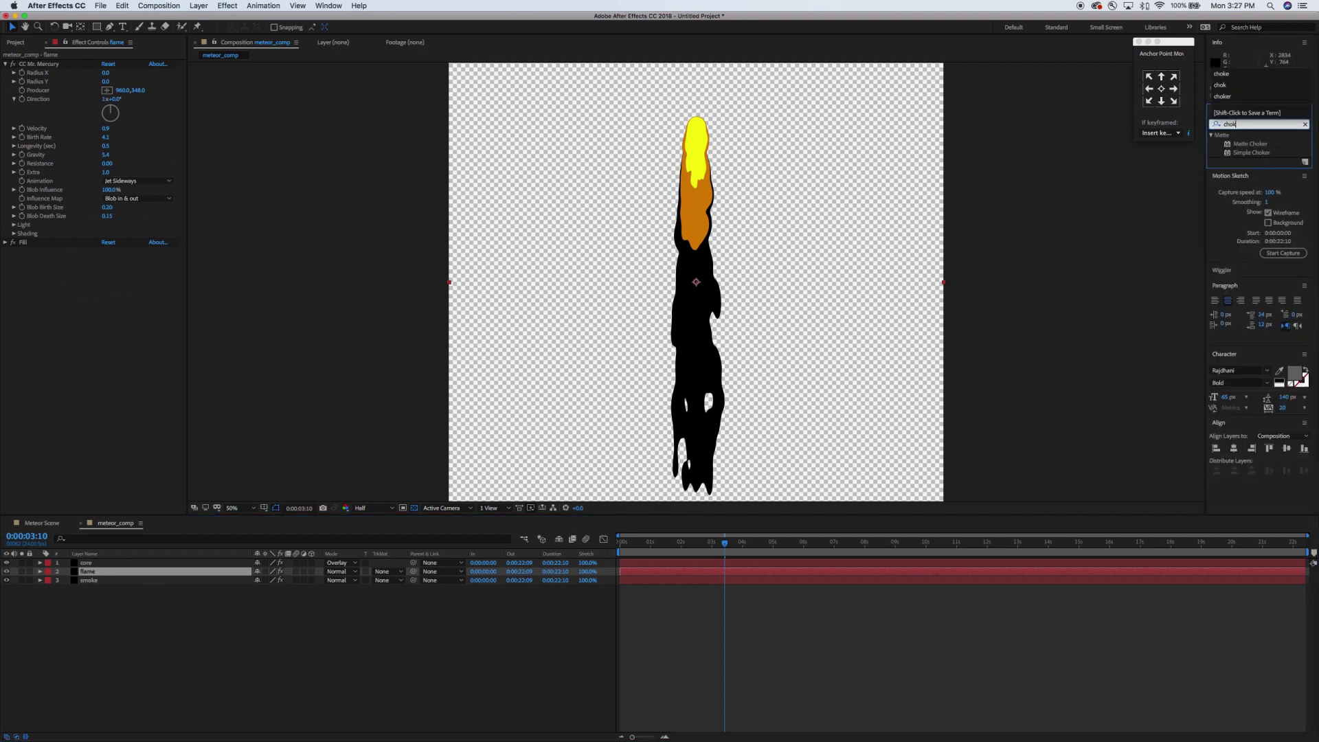
{"action": "left_click_drag", "start_coordinate": [1251, 153], "coordinate": [175, 572]}
{"action": "left_click_drag", "start_coordinate": [109, 270], "coordinate": [215, 265]}
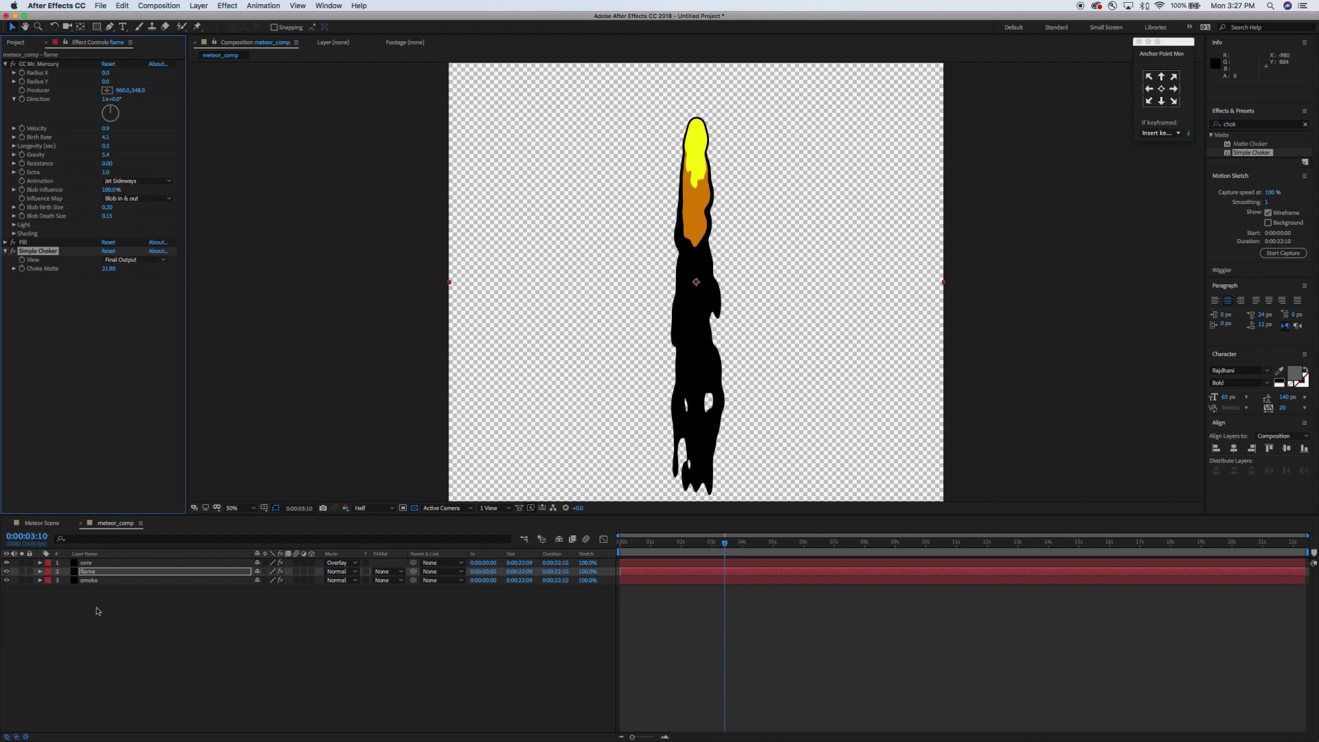
Step: Shift the smoke layer's CC Mr. Mercury Producer point to 957.0, 356.0
{"action": "left_click", "coordinate": [142, 579]}
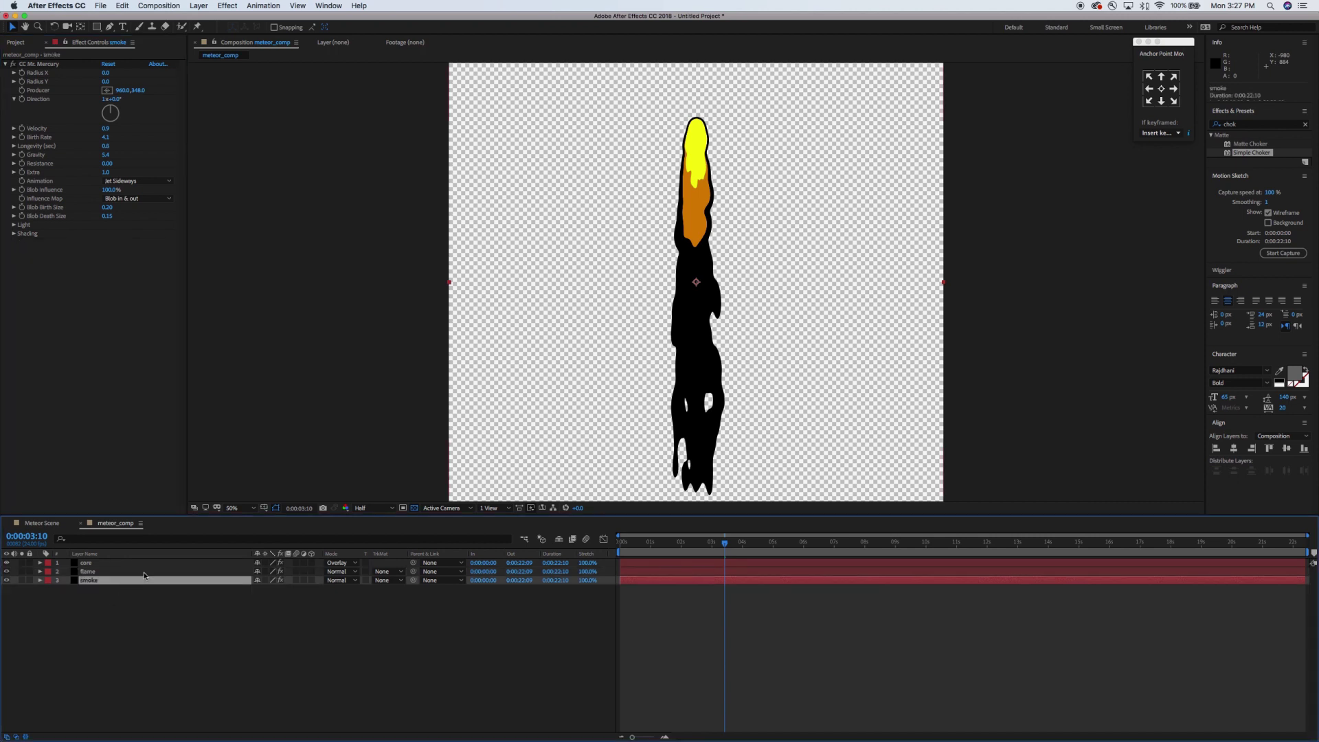
{"action": "left_click", "coordinate": [143, 90]}
{"action": "left_click_drag", "start_coordinate": [142, 90], "coordinate": [121, 93]}
{"action": "left_click_drag", "start_coordinate": [121, 93], "coordinate": [420, 366]}
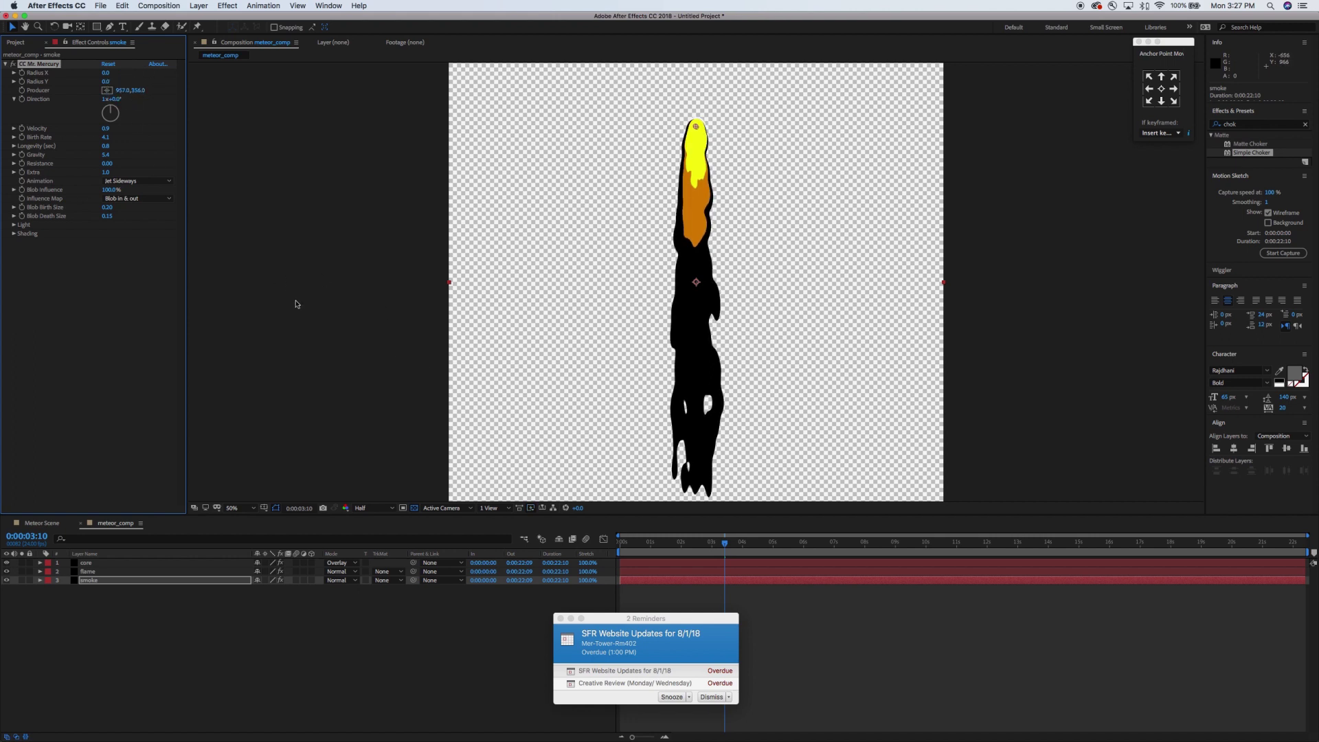
Step: Reduce the core layer's opacity to 32% and preview the animated trail
{"action": "left_click", "coordinate": [206, 564]}
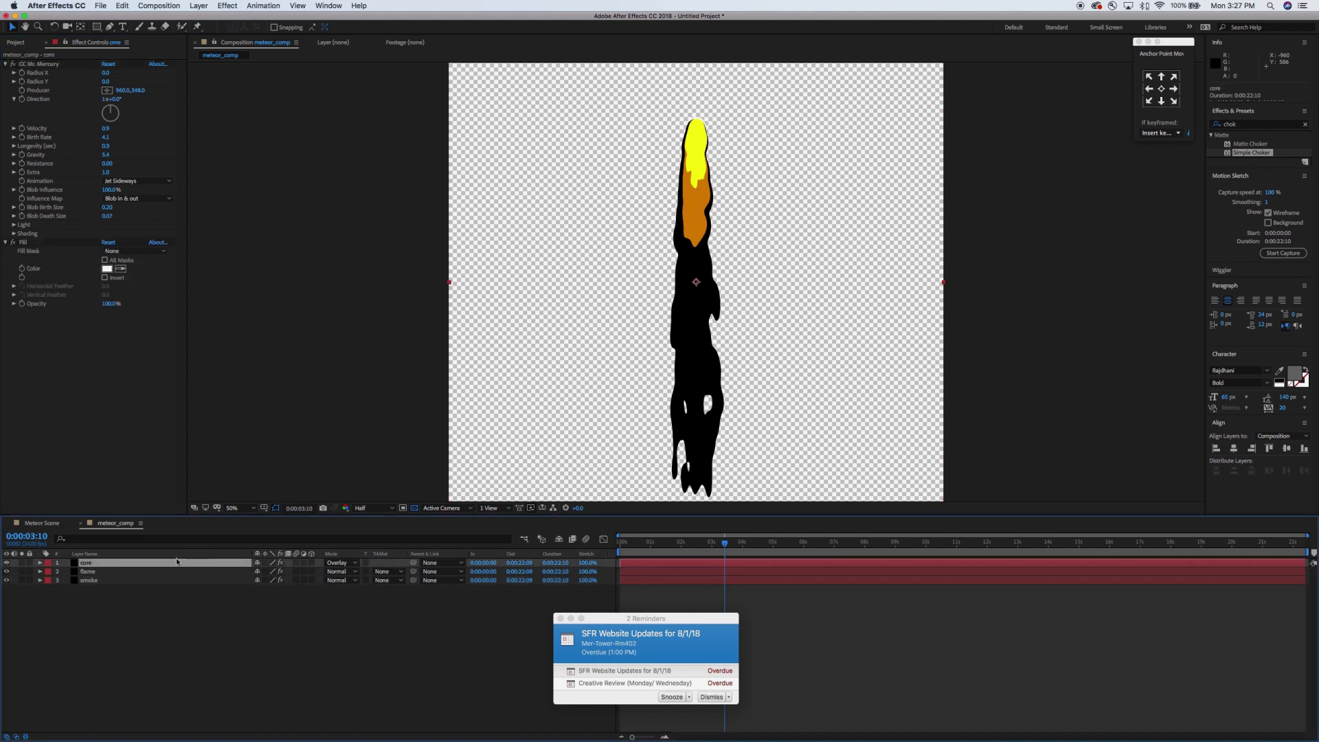
{"action": "right_click", "coordinate": [176, 562]}
{"action": "left_click", "coordinate": [146, 566]}
{"action": "key", "text": "t"}
{"action": "left_click_drag", "start_coordinate": [259, 572], "coordinate": [206, 574]}
{"action": "left_click", "coordinate": [156, 575]}
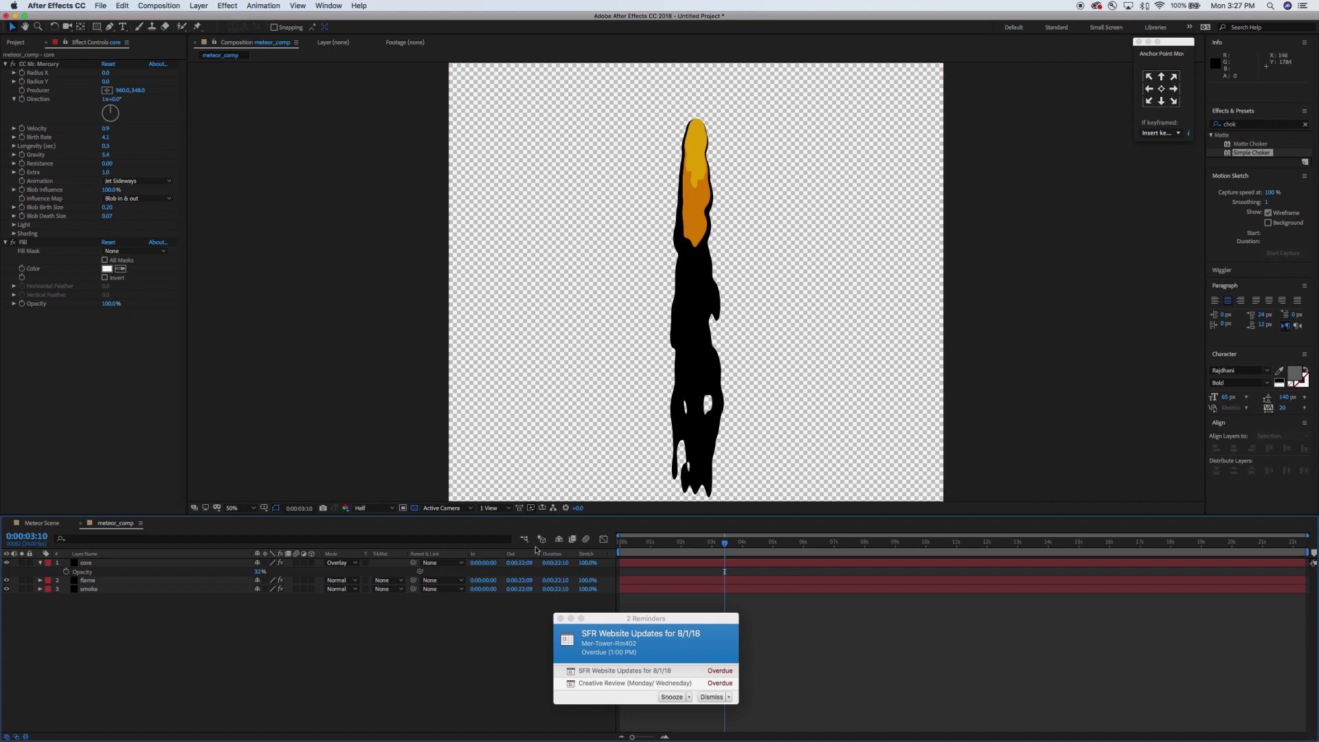
{"action": "key", "text": "space"}
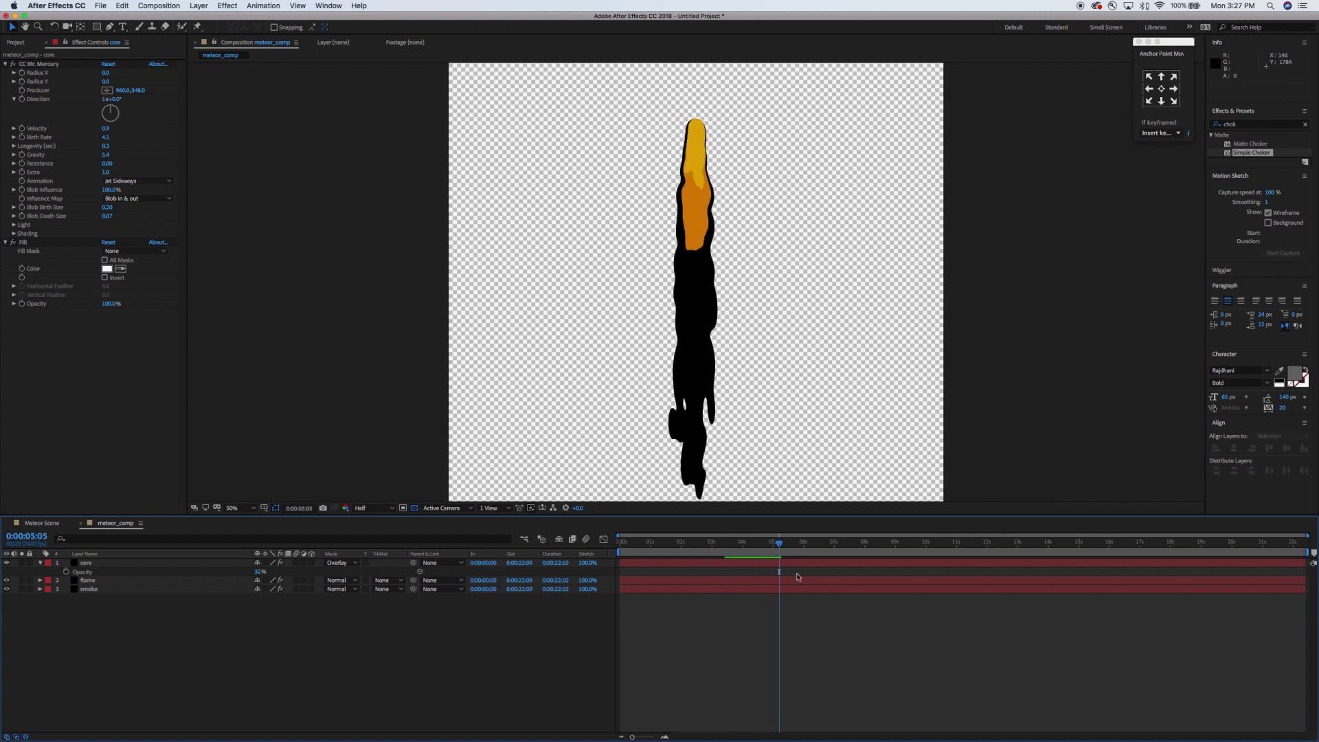
{"action": "left_click_drag", "start_coordinate": [782, 546], "coordinate": [654, 555]}
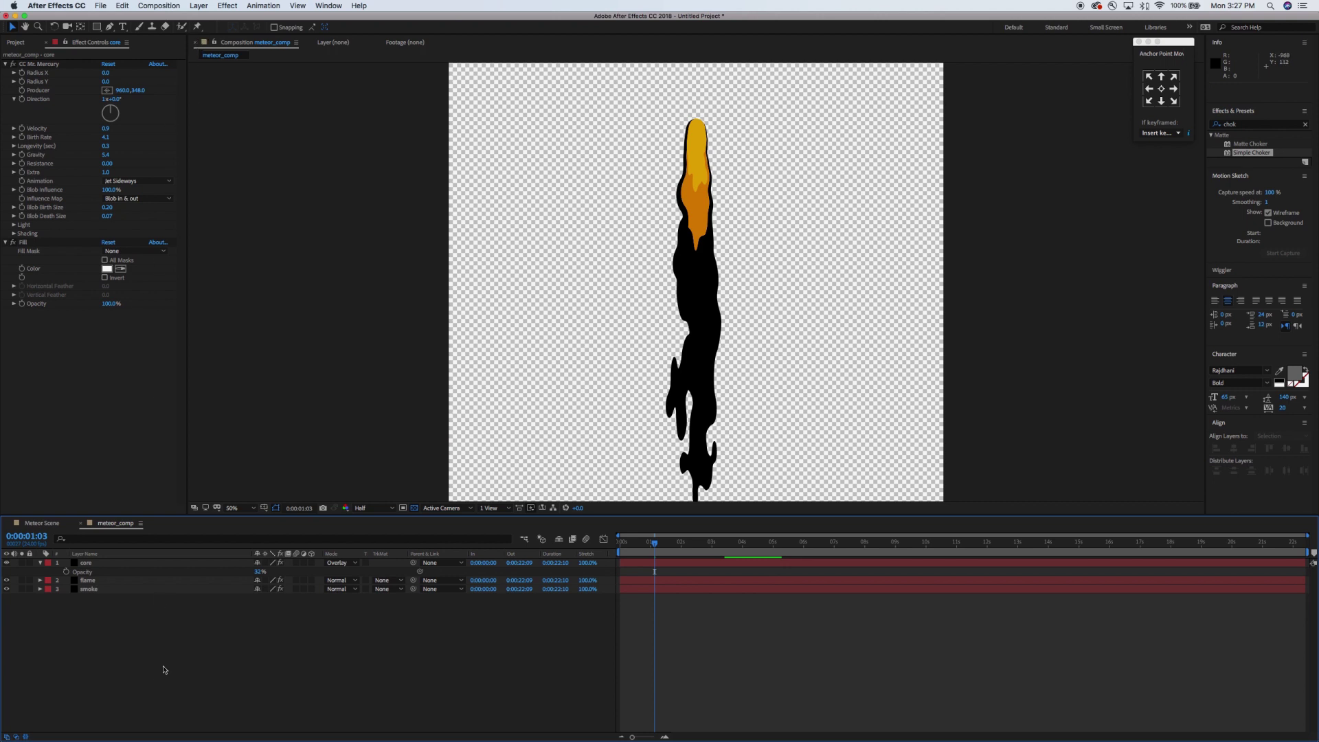
Step: Create a new shape layer and draw a small gray circle on it, left of the flame trail
{"action": "left_click", "coordinate": [198, 5]}
{"action": "mouse_move", "coordinate": [226, 18]}
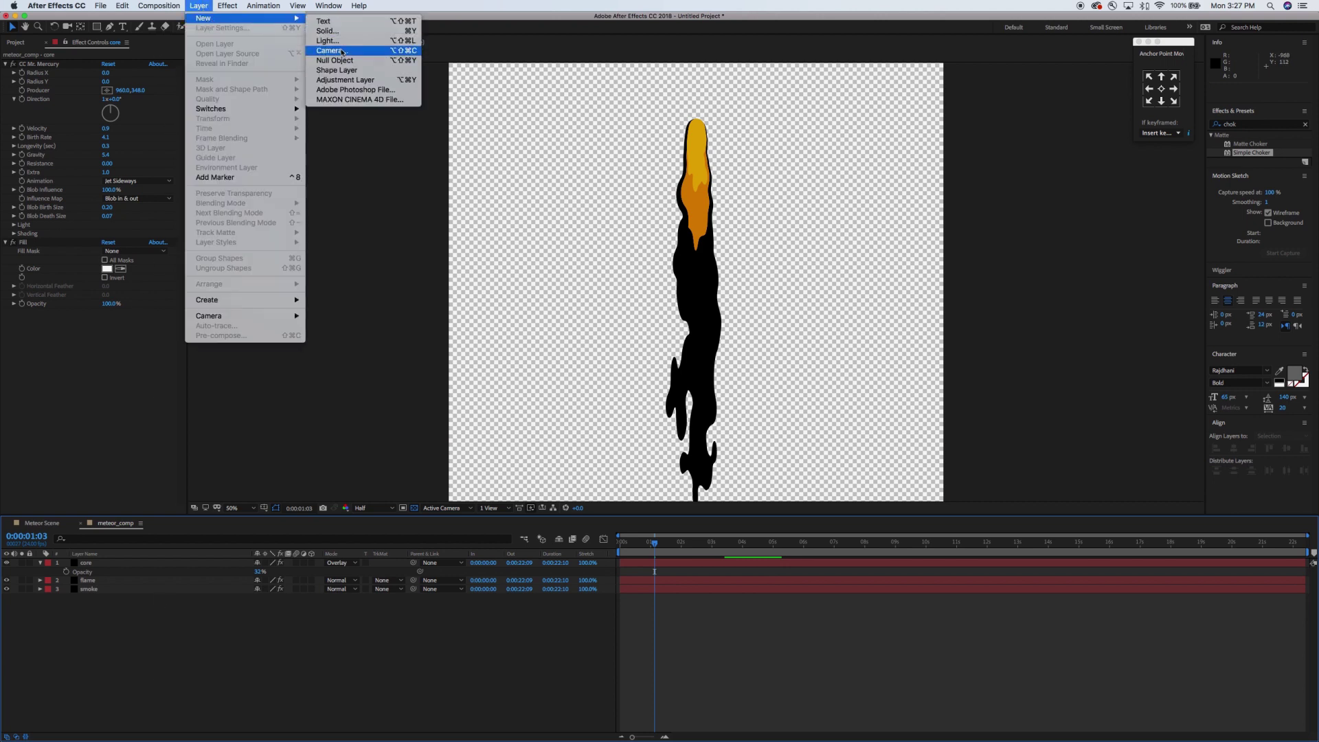
{"action": "left_click", "coordinate": [336, 70]}
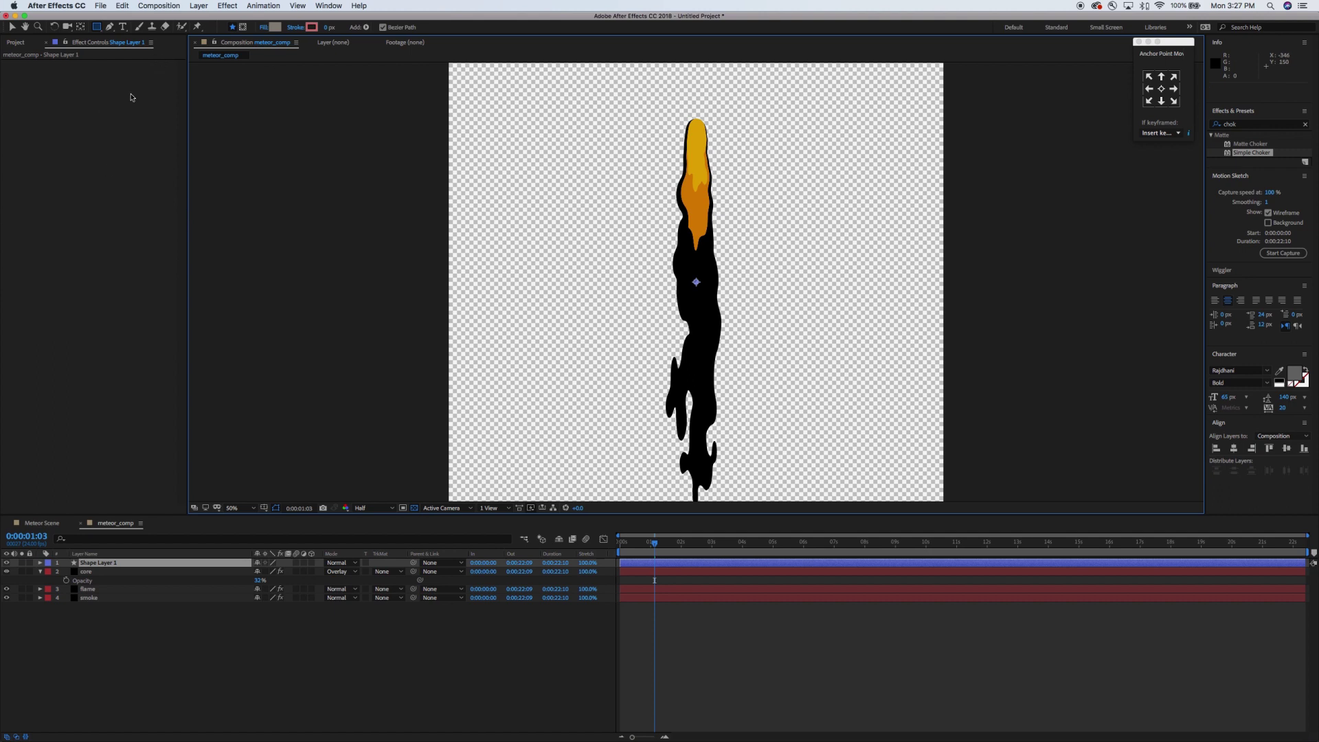
{"action": "left_click_drag", "start_coordinate": [97, 27], "coordinate": [131, 52]}
{"action": "left_click_drag", "start_coordinate": [545, 157], "coordinate": [600, 206]}
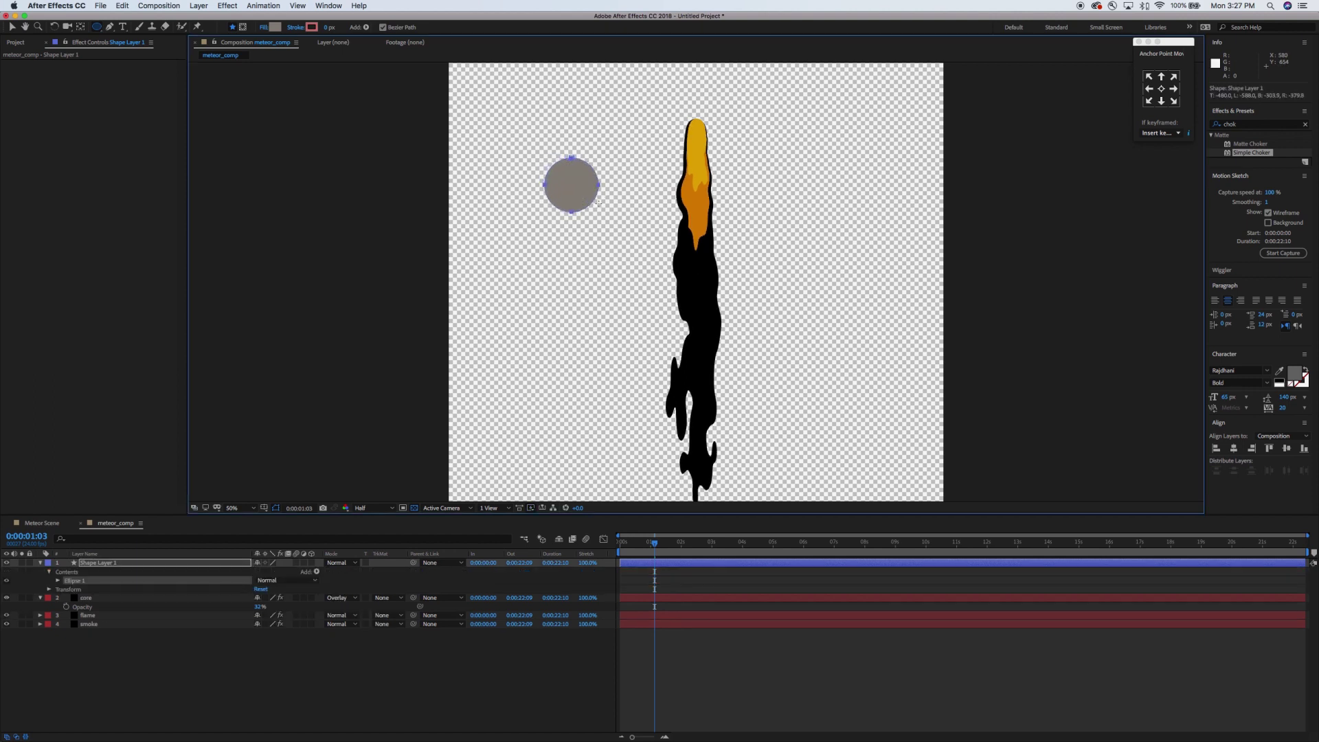
Step: Rename the circle's shape layer as "meteorite"
{"action": "left_click", "coordinate": [146, 564]}
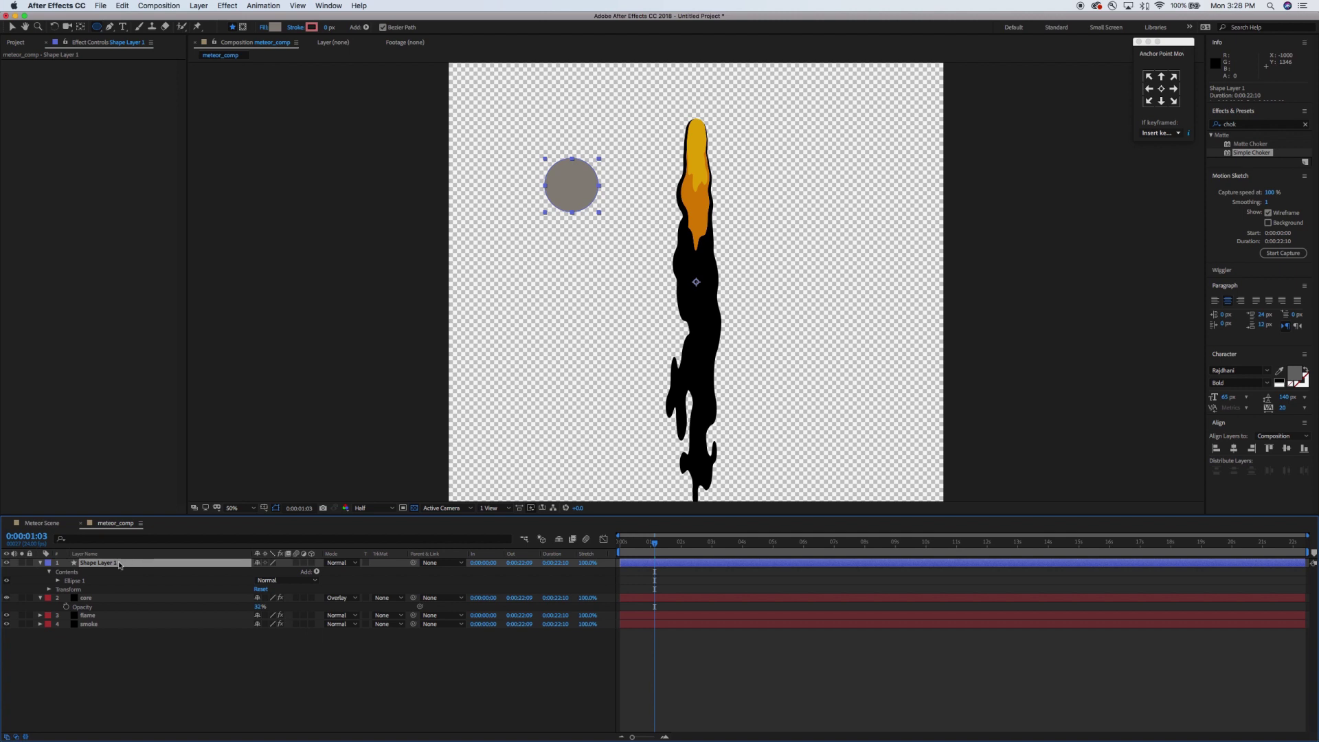
{"action": "key", "text": "Return"}
{"action": "type", "text": "meteorite"}
{"action": "key", "text": "Return"}
Step: Find the Roughen Edges effect and apply it to the meteorite layer
{"action": "left_click", "coordinate": [1268, 125]}
{"action": "type", "text": "roughen"}
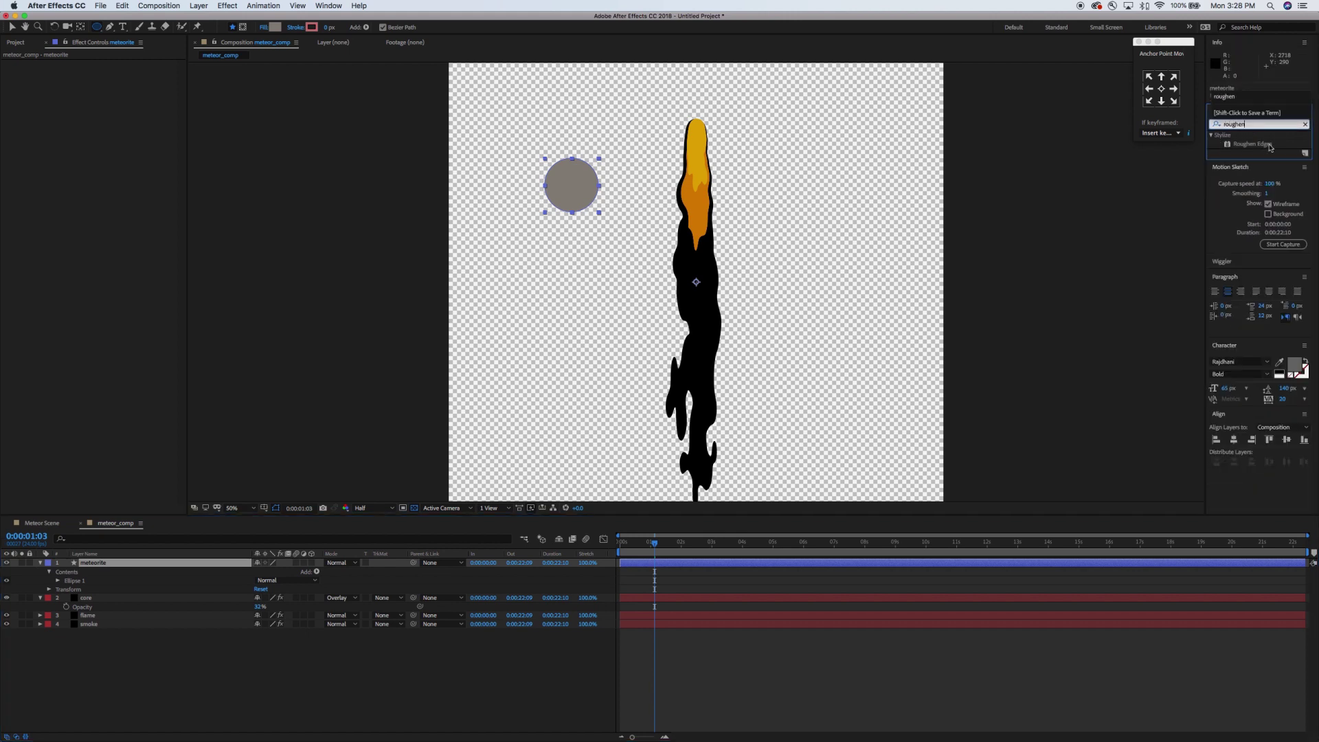
{"action": "left_click_drag", "start_coordinate": [1269, 145], "coordinate": [133, 564]}
{"action": "key", "text": "v"}
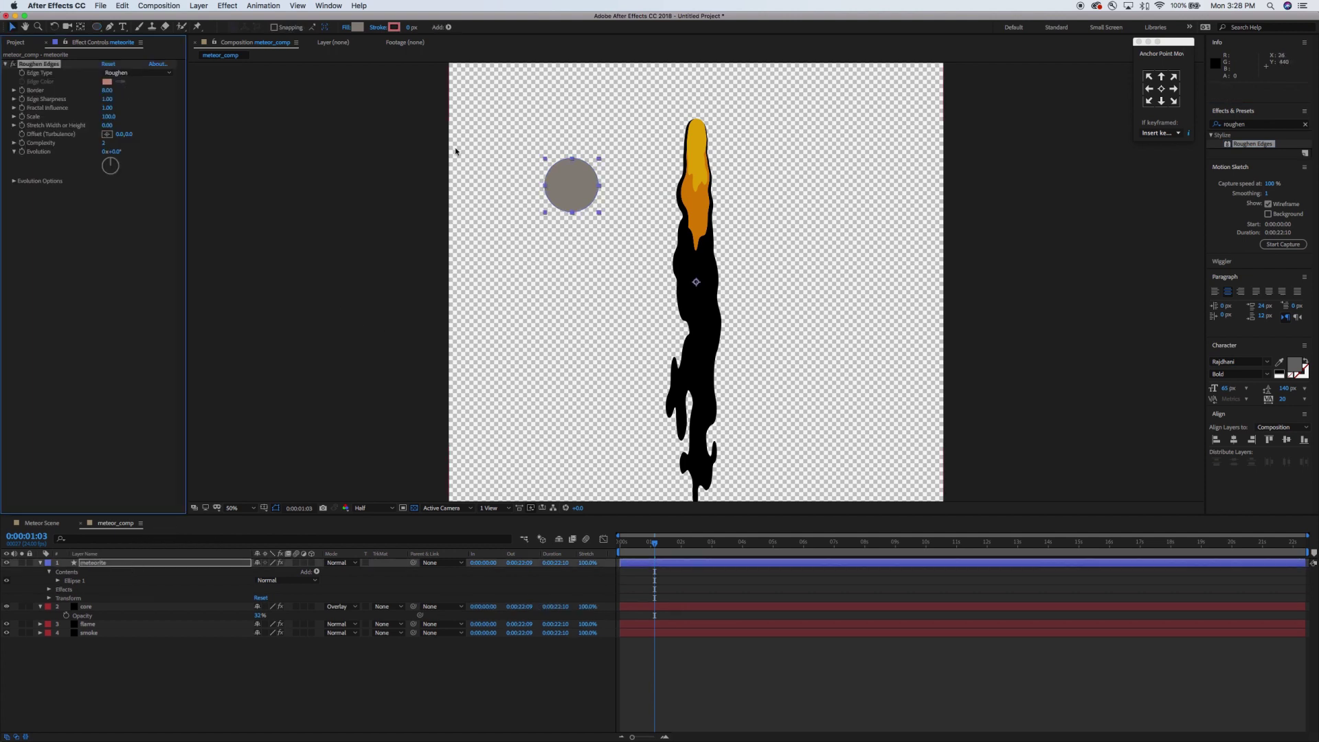
Step: Set the meteorite's Roughen Edges Border to 41.50 and Edge Sharpness to 3.05
{"action": "key", "text": "slash"}
{"action": "left_click_drag", "start_coordinate": [536, 167], "coordinate": [568, 356]}
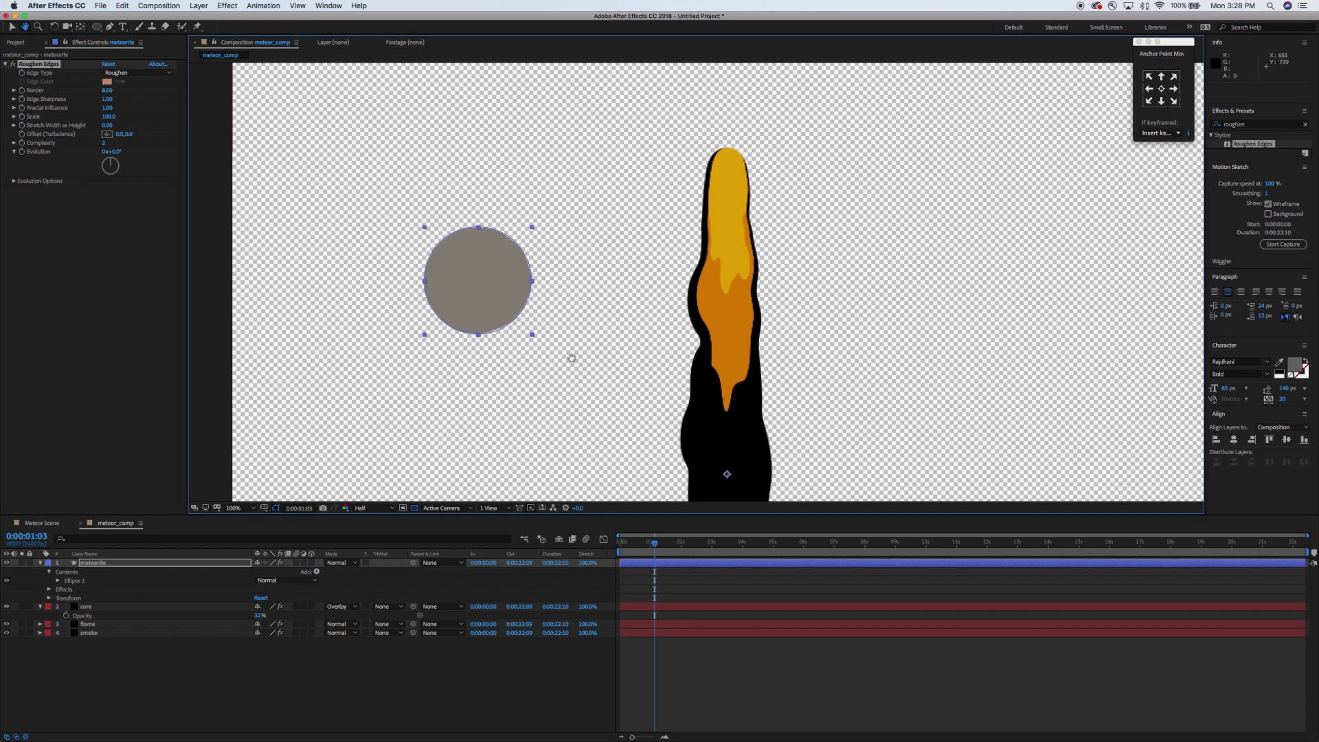
{"action": "left_click_drag", "start_coordinate": [108, 90], "coordinate": [272, 82]}
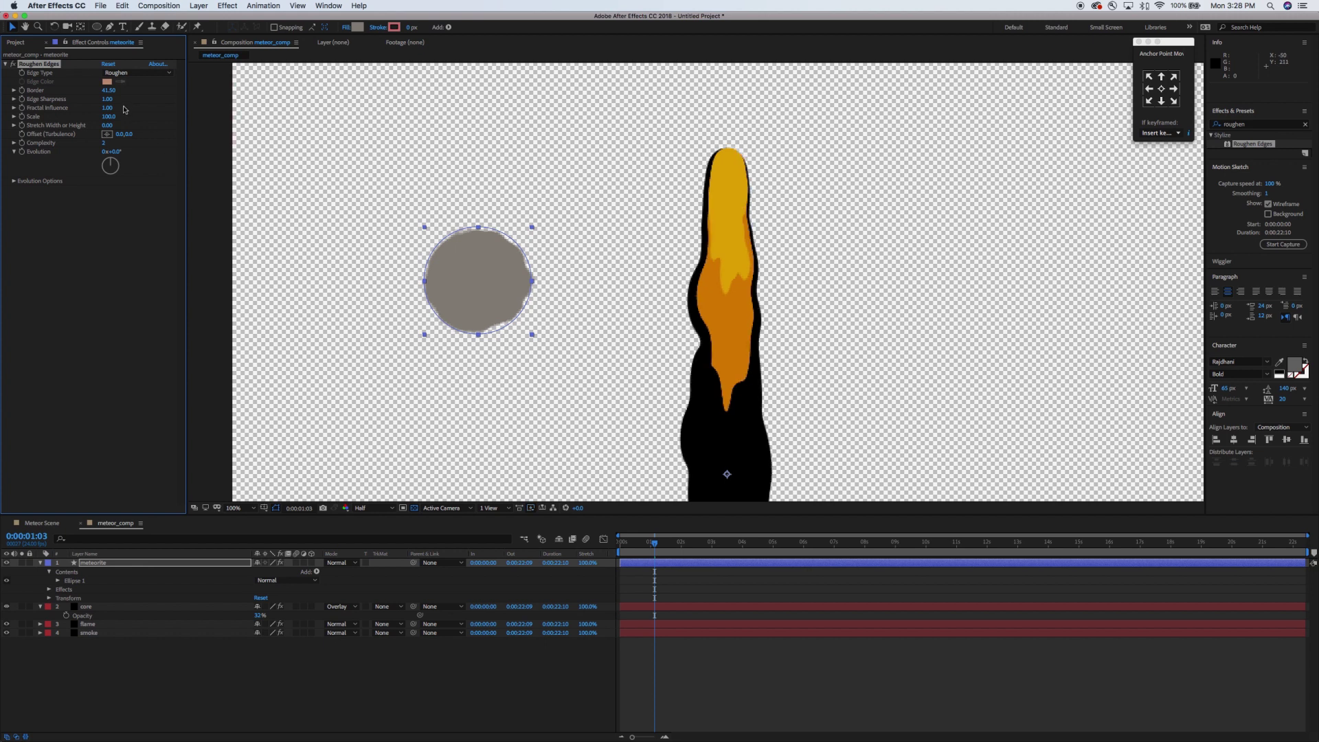
{"action": "left_click_drag", "start_coordinate": [107, 99], "coordinate": [225, 95]}
Step: Try the Spiky edge type on the meteorite's Roughen Edges effect, and set it to Cut instead
{"action": "left_click", "coordinate": [169, 73]}
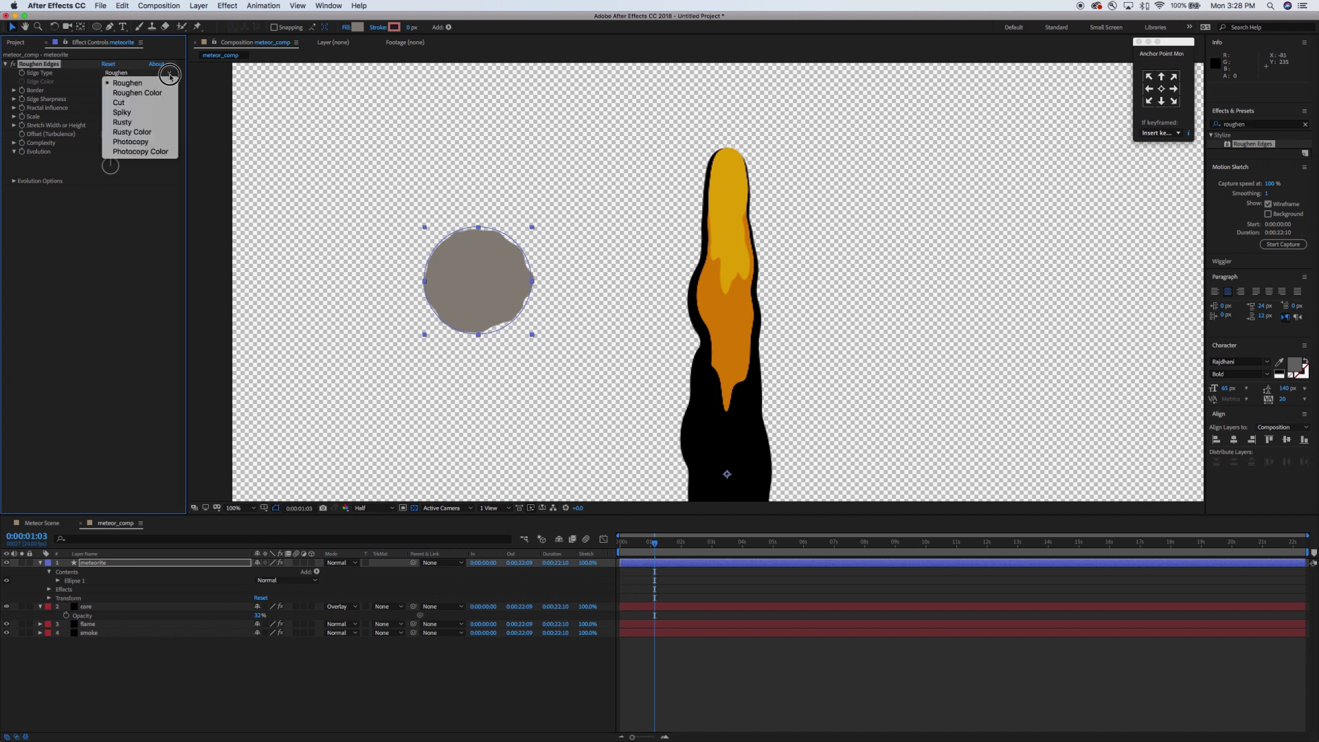
{"action": "left_click", "coordinate": [143, 113]}
{"action": "left_click", "coordinate": [170, 73]}
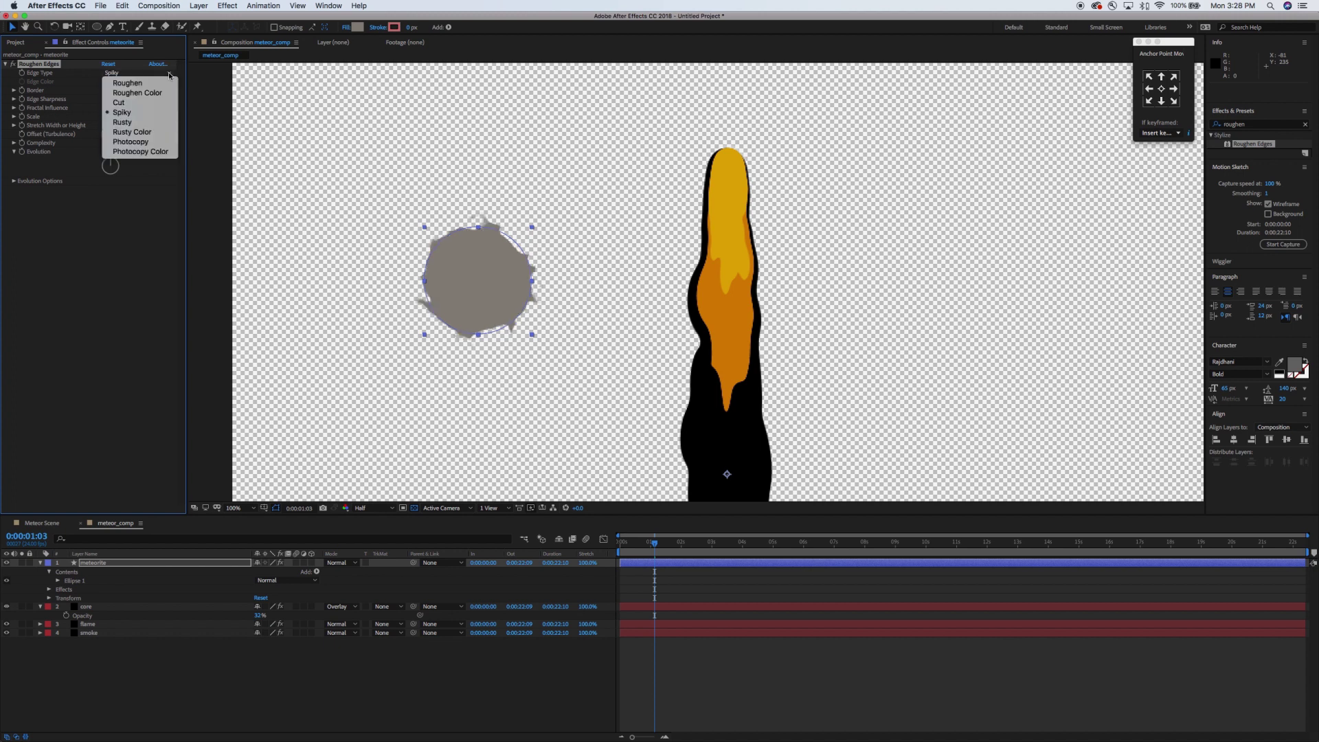
{"action": "left_click", "coordinate": [143, 103]}
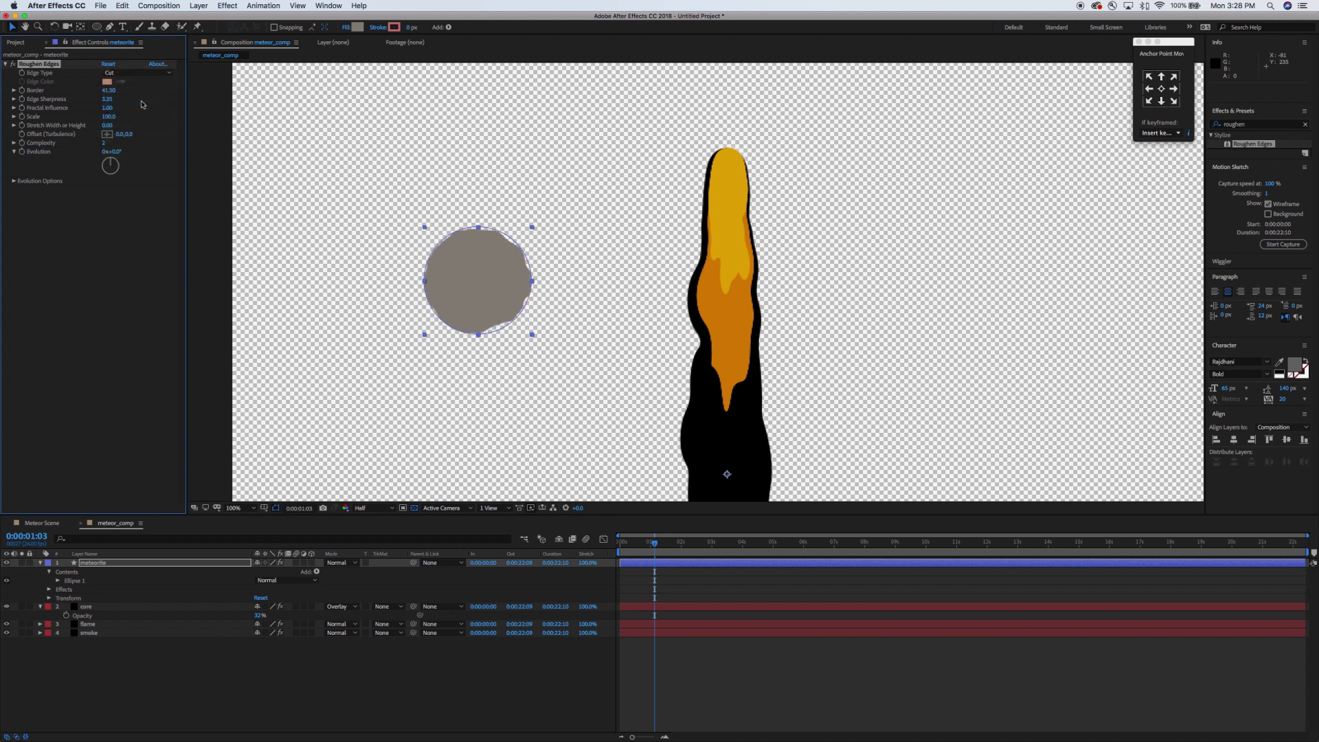
{"action": "key", "text": "Page_Up"}
{"action": "key", "text": "Page_Up"}
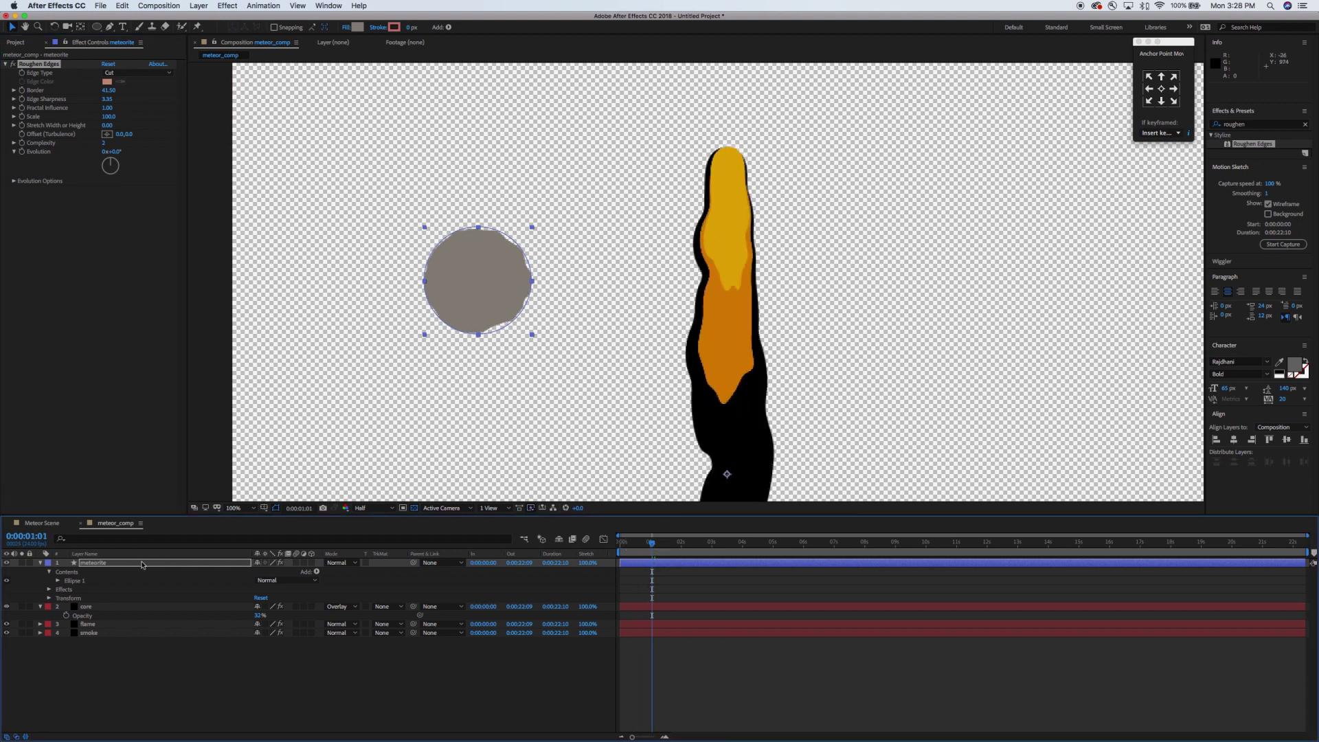
Step: Scale the meteorite layer down to 80% and center its anchor point on the circle
{"action": "left_click", "coordinate": [218, 563]}
{"action": "key", "text": "s"}
{"action": "left_click_drag", "start_coordinate": [270, 571], "coordinate": [249, 571]}
{"action": "left_click", "coordinate": [1162, 90]}
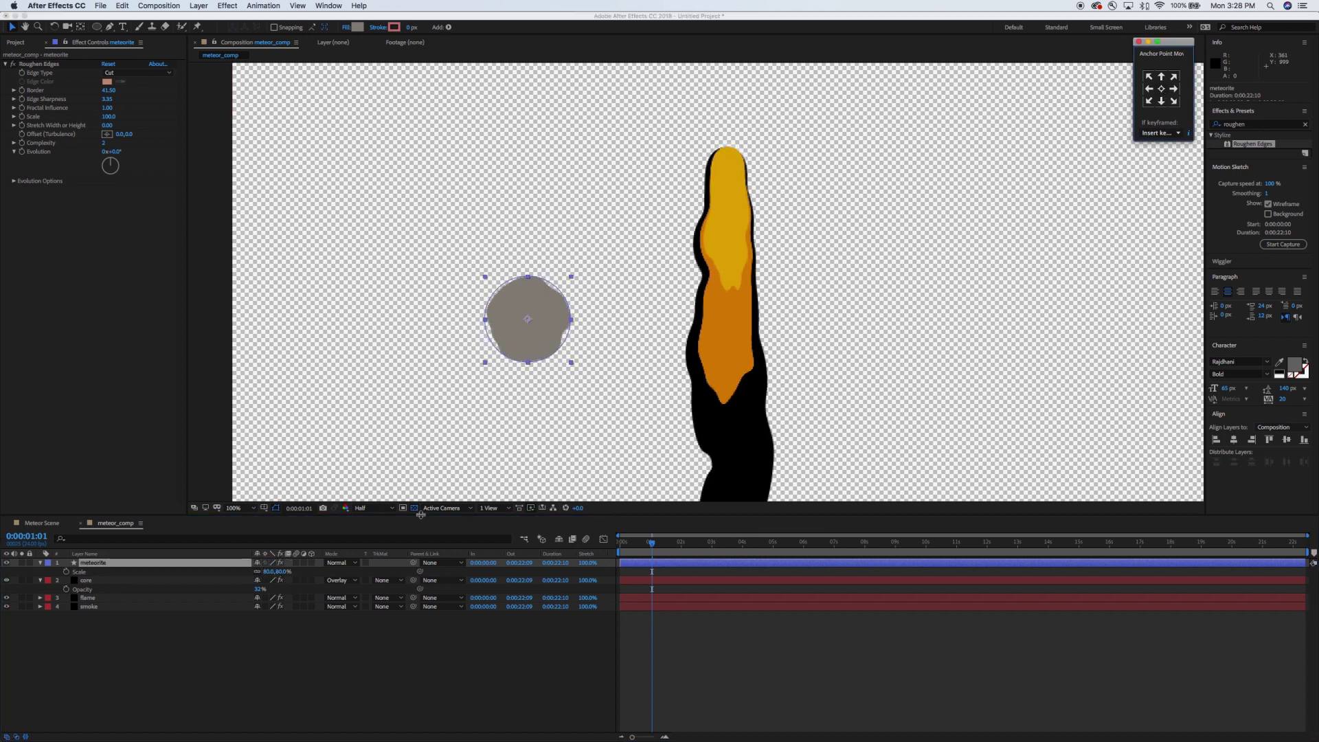
Step: Scale the meteorite layer down to 43% and place it over the tip of the flame trail
{"action": "left_click", "coordinate": [277, 572]}
{"action": "left_click_drag", "start_coordinate": [278, 575], "coordinate": [264, 574]}
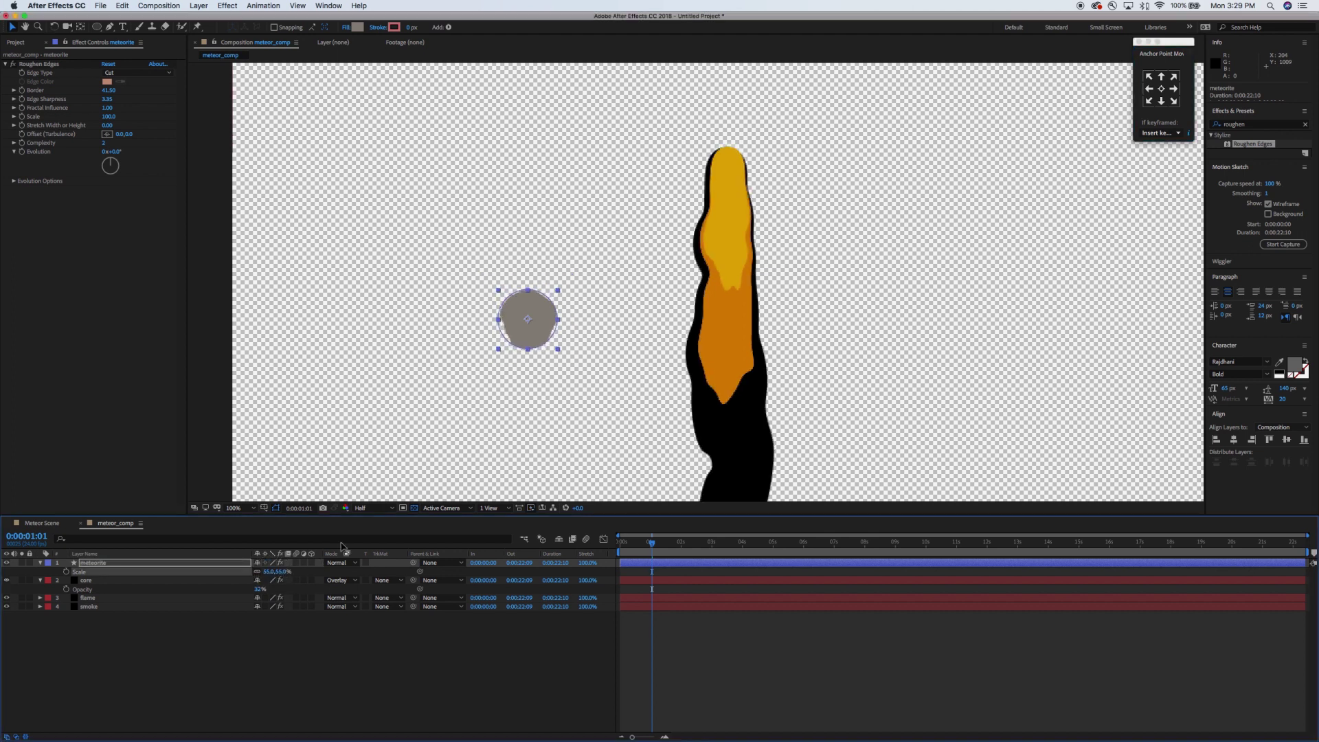
{"action": "left_click_drag", "start_coordinate": [540, 326], "coordinate": [739, 176]}
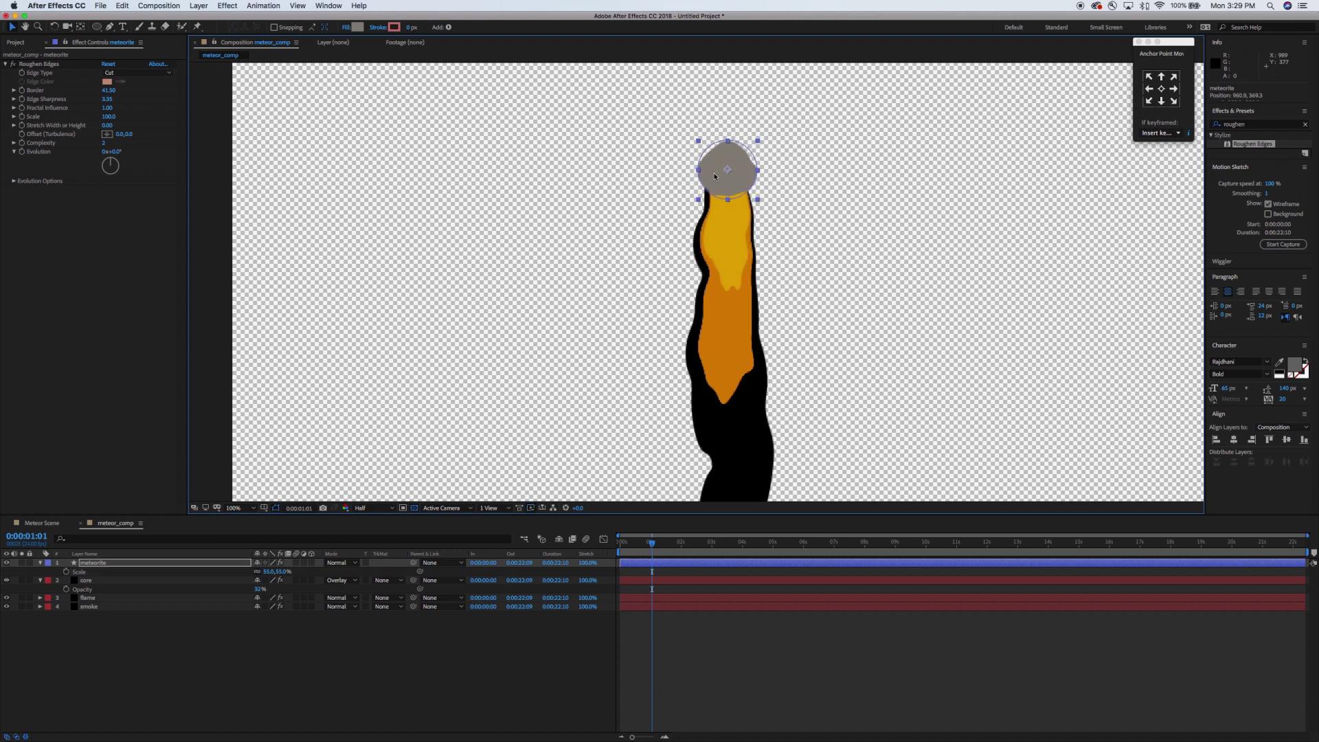
{"action": "left_click_drag", "start_coordinate": [277, 571], "coordinate": [275, 575]}
{"action": "left_click_drag", "start_coordinate": [727, 183], "coordinate": [726, 178]}
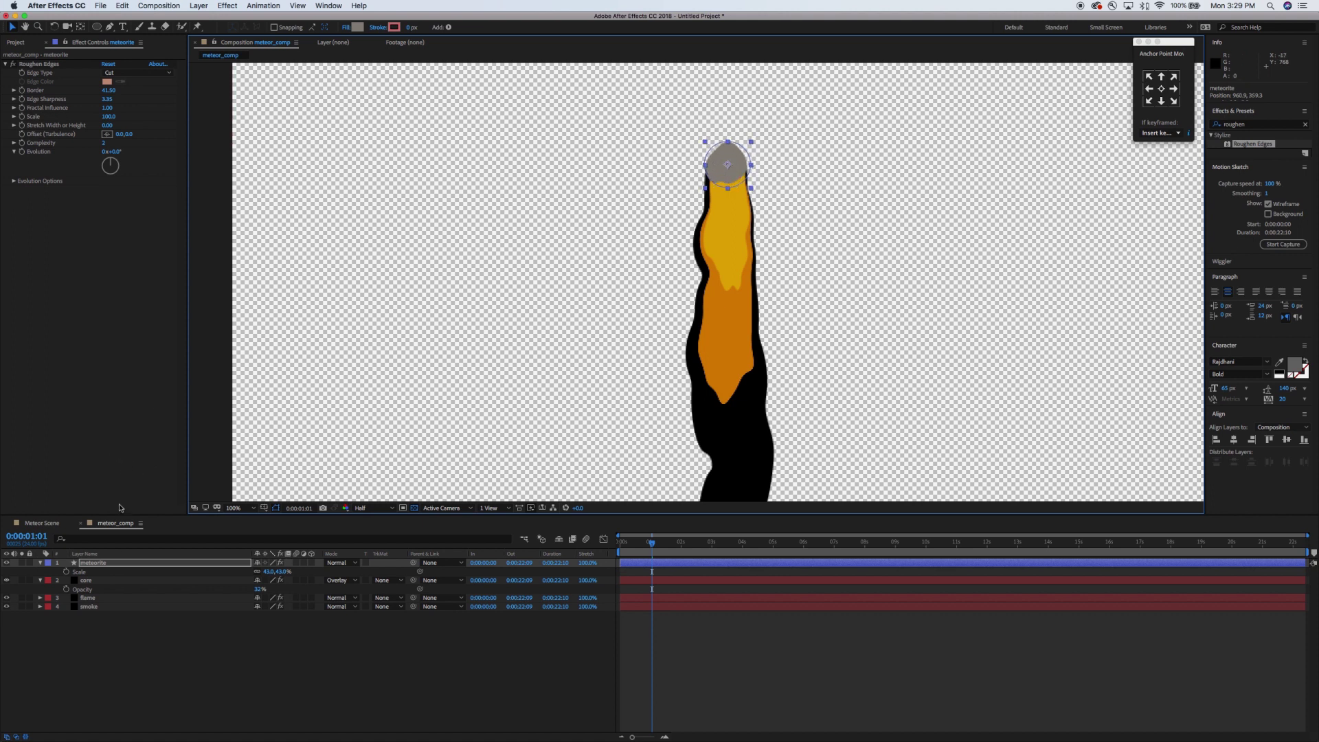
Step: Rotate the meteorite layer to 16°
{"action": "left_click", "coordinate": [134, 565]}
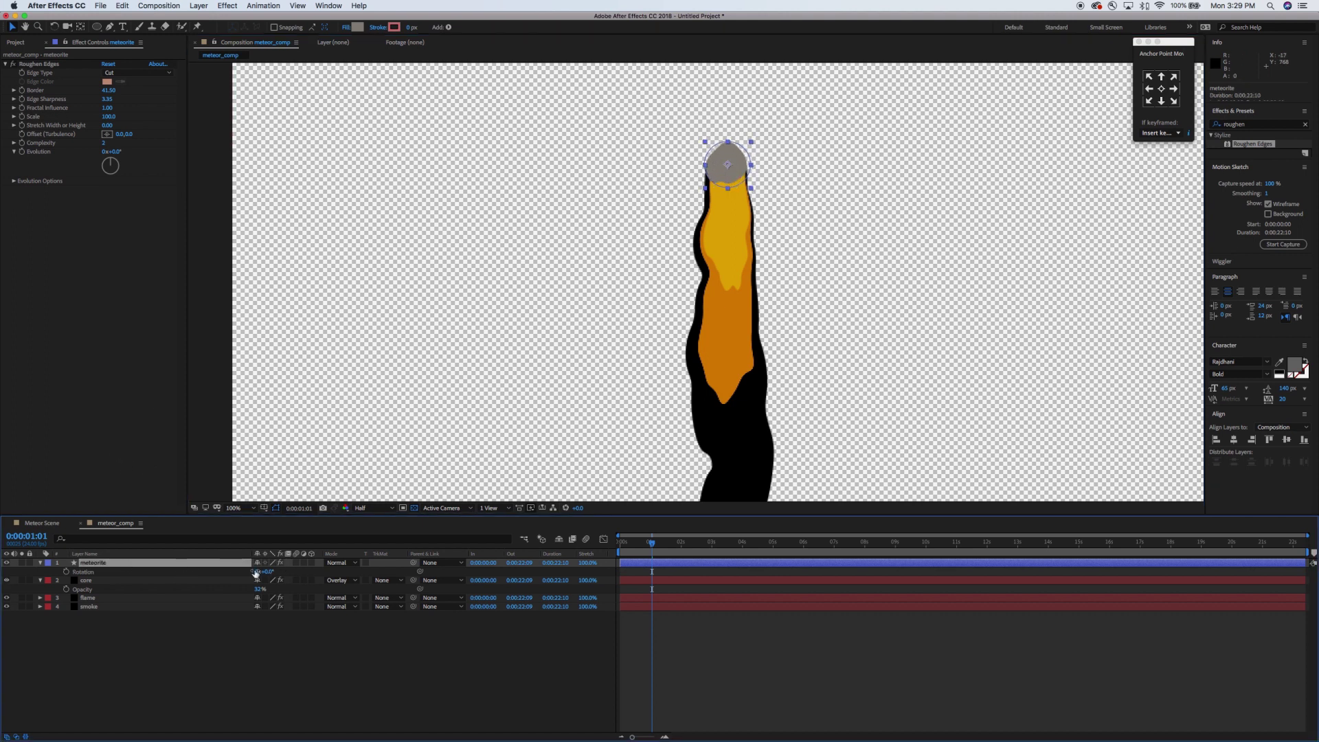
{"action": "key", "text": "r"}
{"action": "left_click_drag", "start_coordinate": [268, 572], "coordinate": [274, 571]}
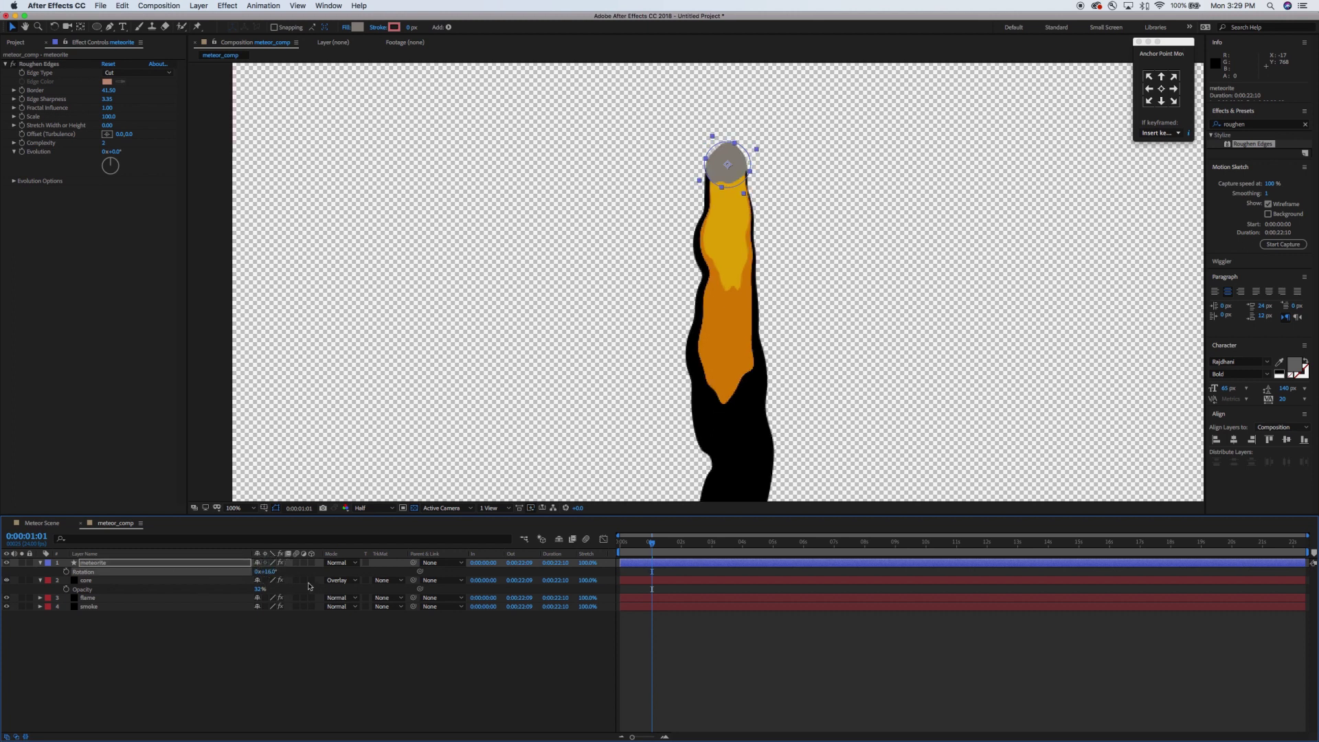
{"action": "left_click", "coordinate": [342, 694]}
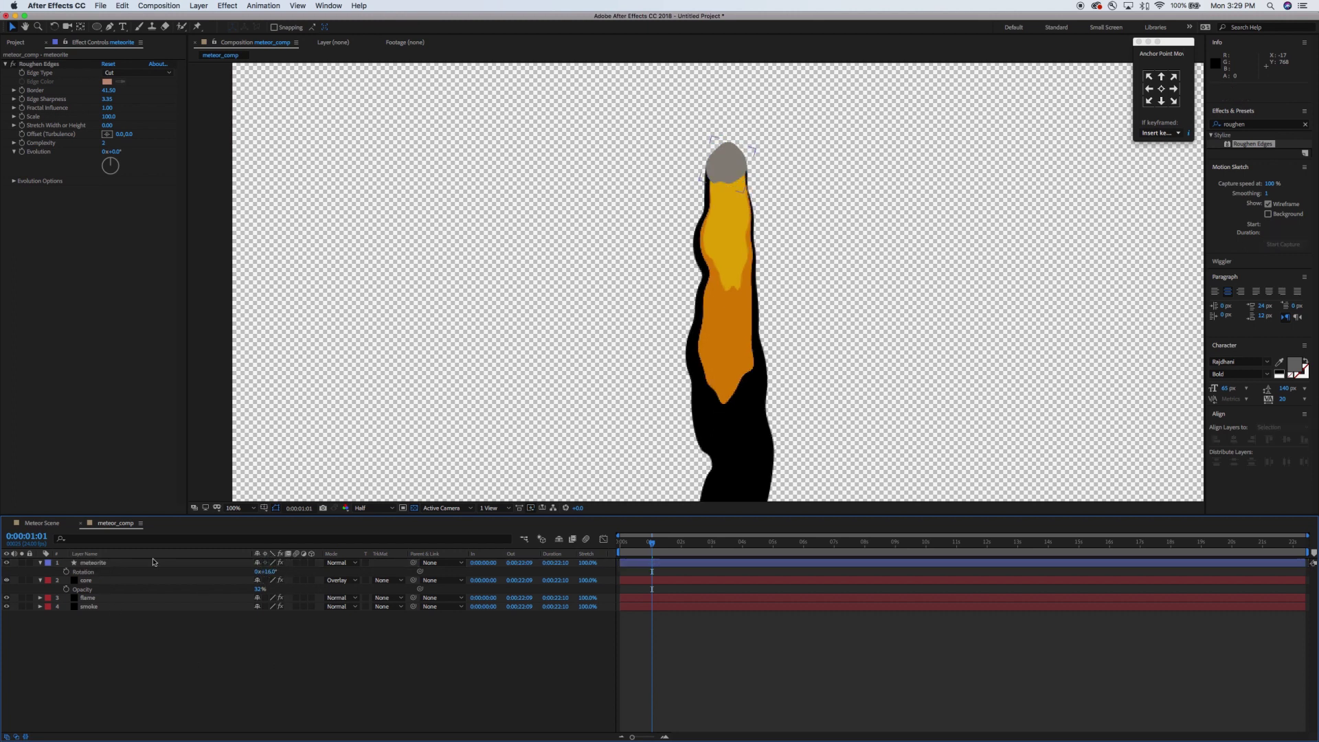
Step: Add an Inner Shadow layer style to the meteorite layer and show its settings
{"action": "left_click", "coordinate": [131, 565]}
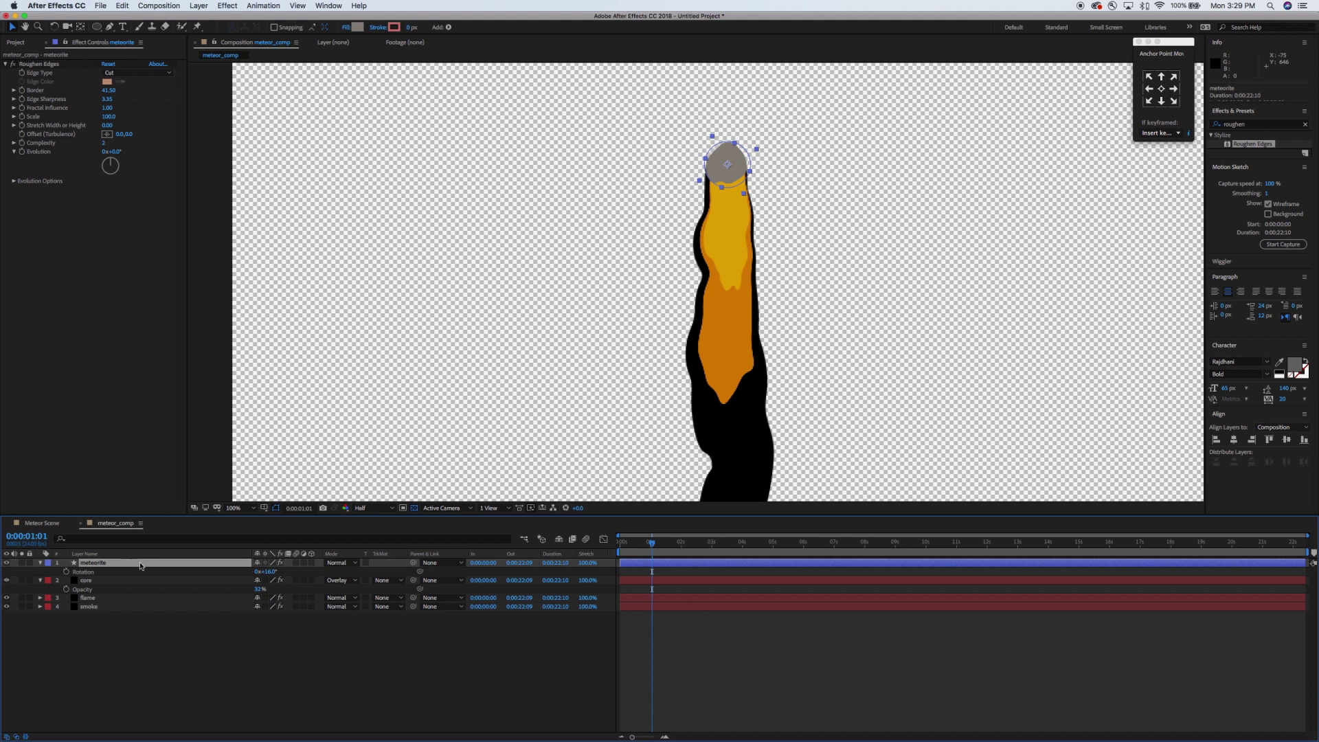
{"action": "left_click", "coordinate": [198, 5]}
{"action": "mouse_move", "coordinate": [238, 243]}
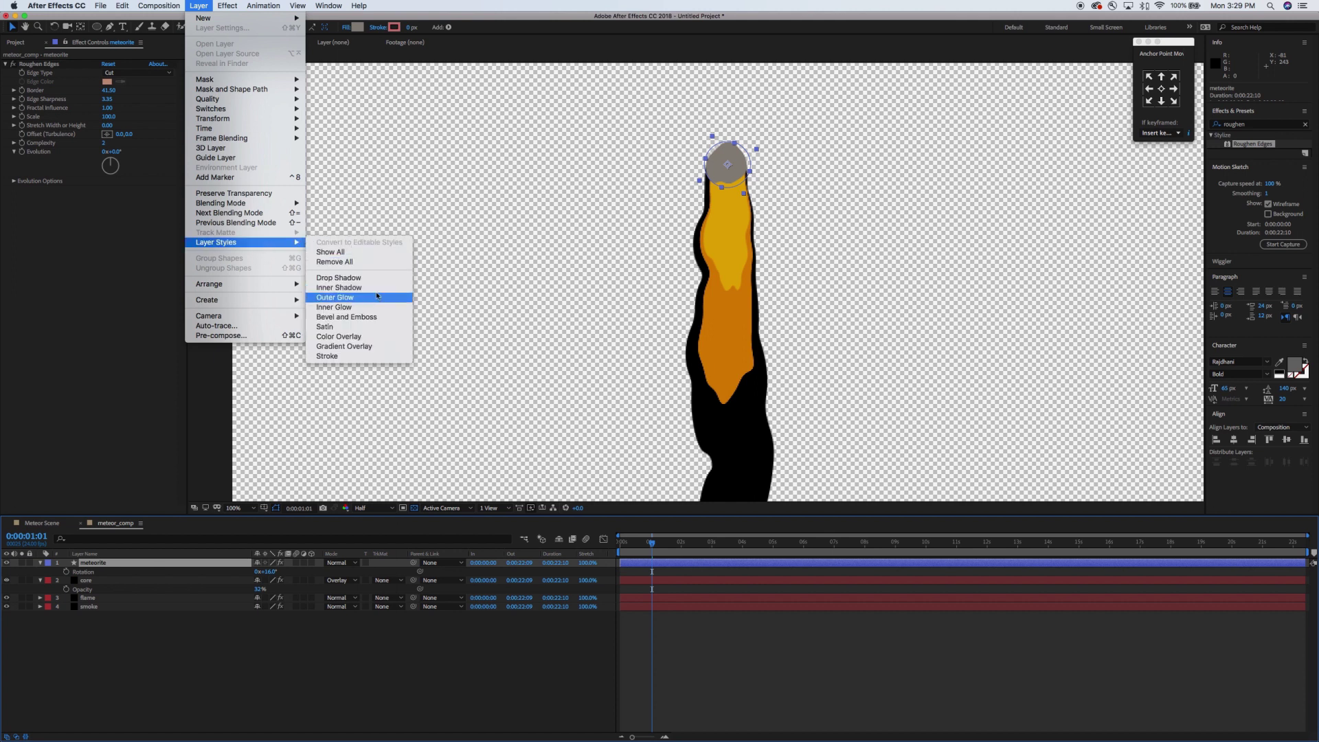
{"action": "left_click", "coordinate": [343, 287]}
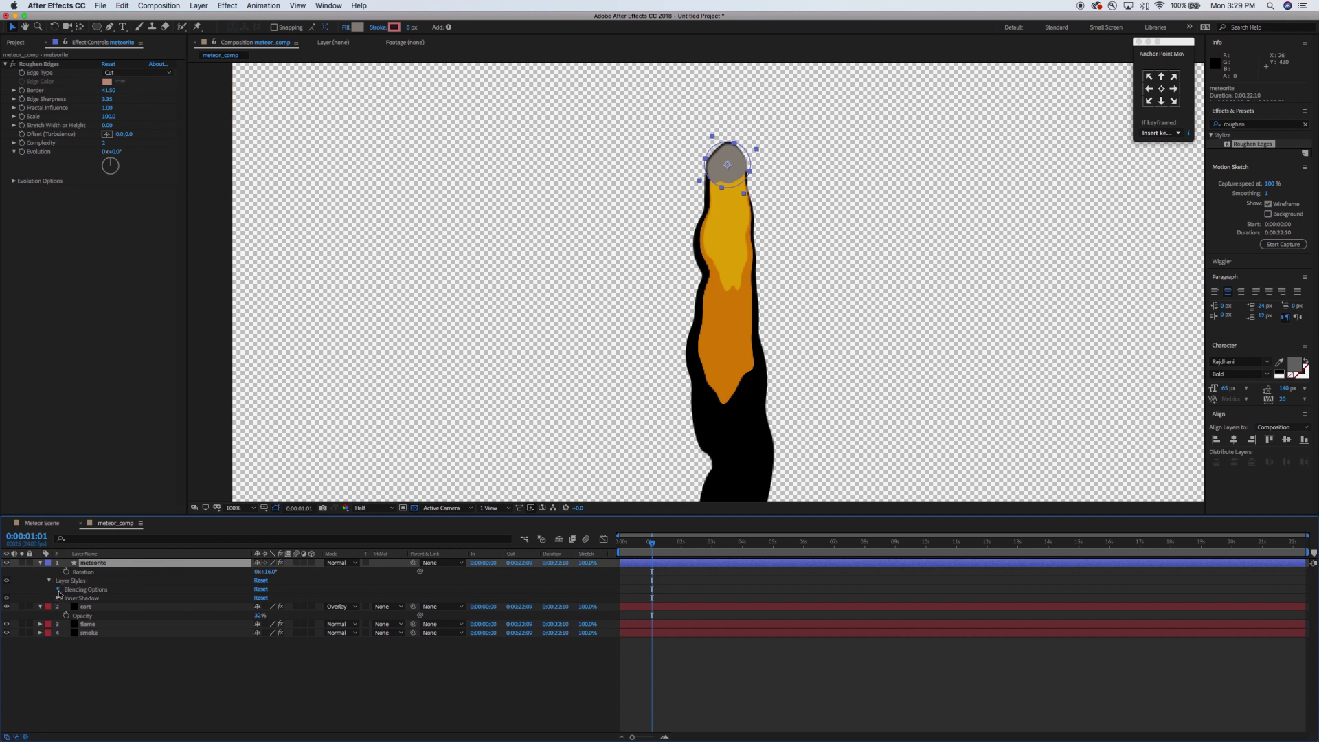
{"action": "left_click", "coordinate": [58, 599]}
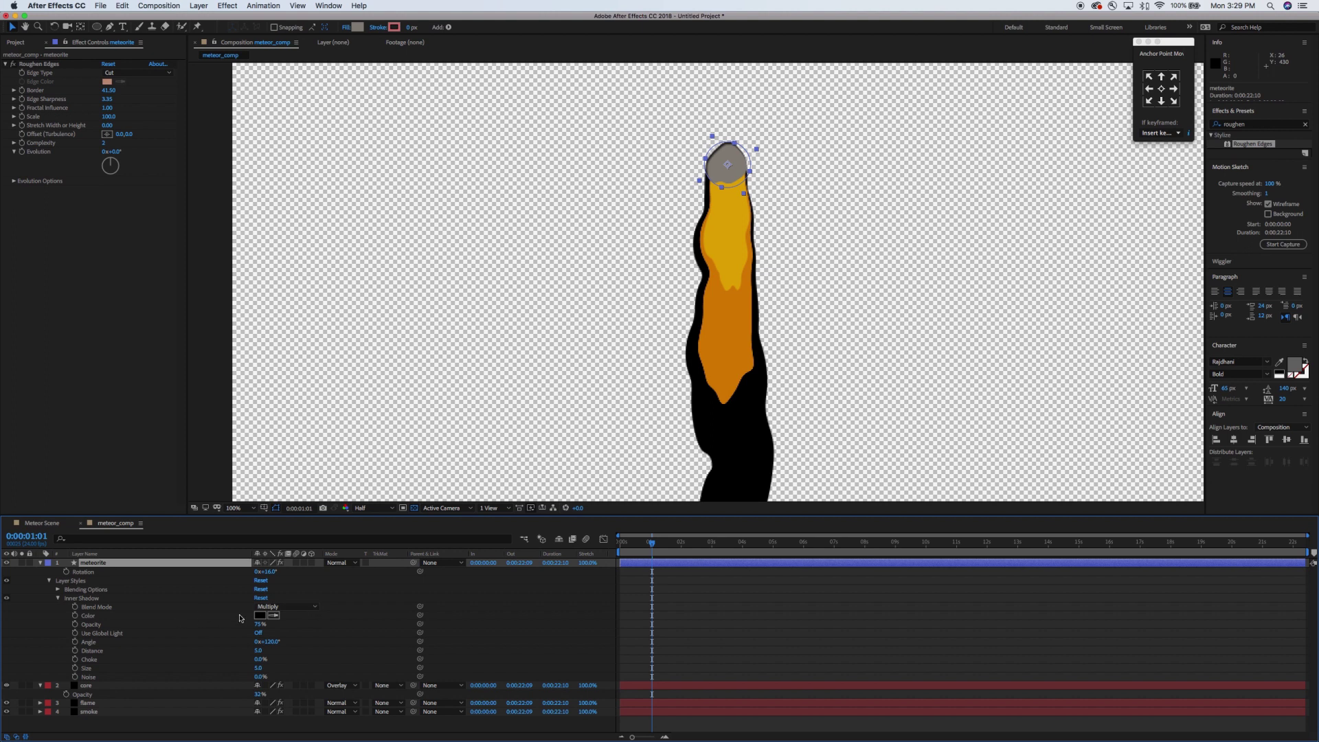
Step: Set the Inner Shadow color to the meteorite's own gray, sampled from the composition
{"action": "left_click", "coordinate": [260, 615]}
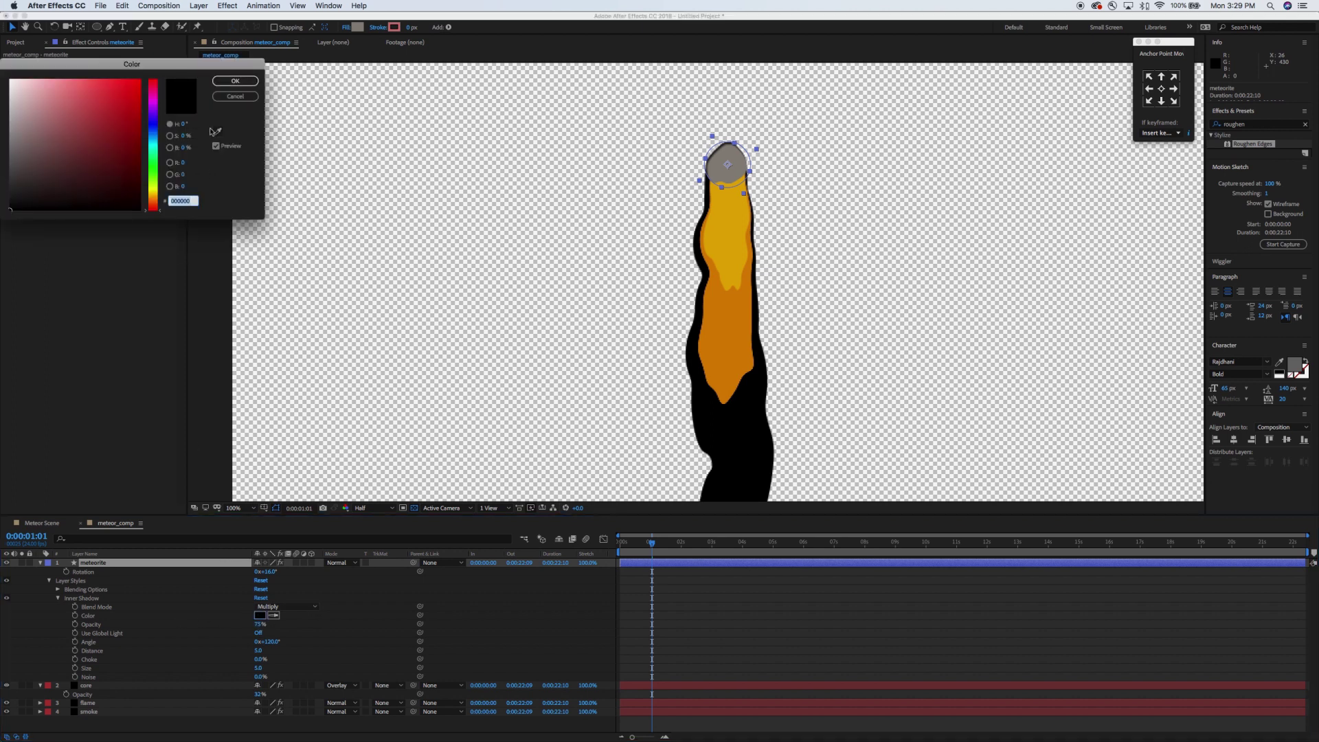
{"action": "left_click", "coordinate": [218, 132]}
{"action": "left_click", "coordinate": [727, 165]}
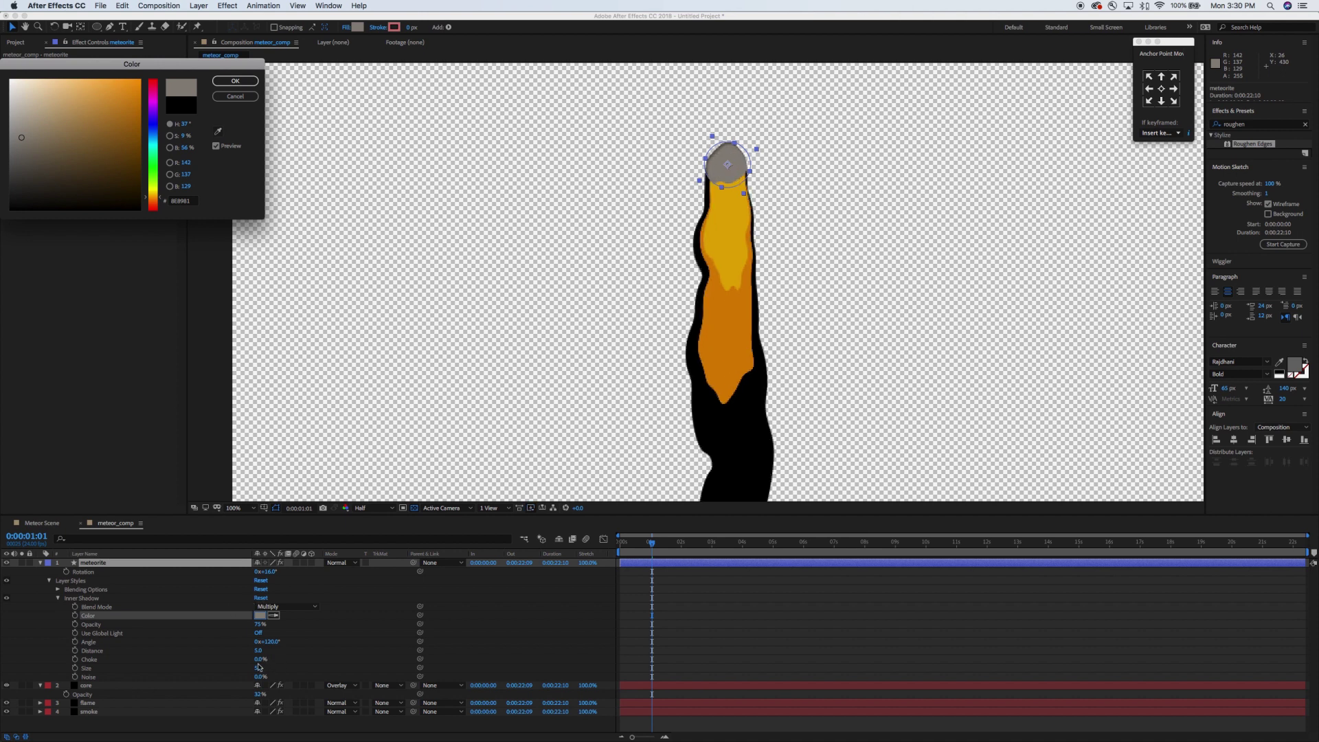
{"action": "left_click", "coordinate": [240, 83]}
Step: Set the Inner Shadow Choke to 100%, Distance to 14 and Size to 6, with Use Global Light on
{"action": "left_click_drag", "start_coordinate": [260, 661], "coordinate": [341, 655]}
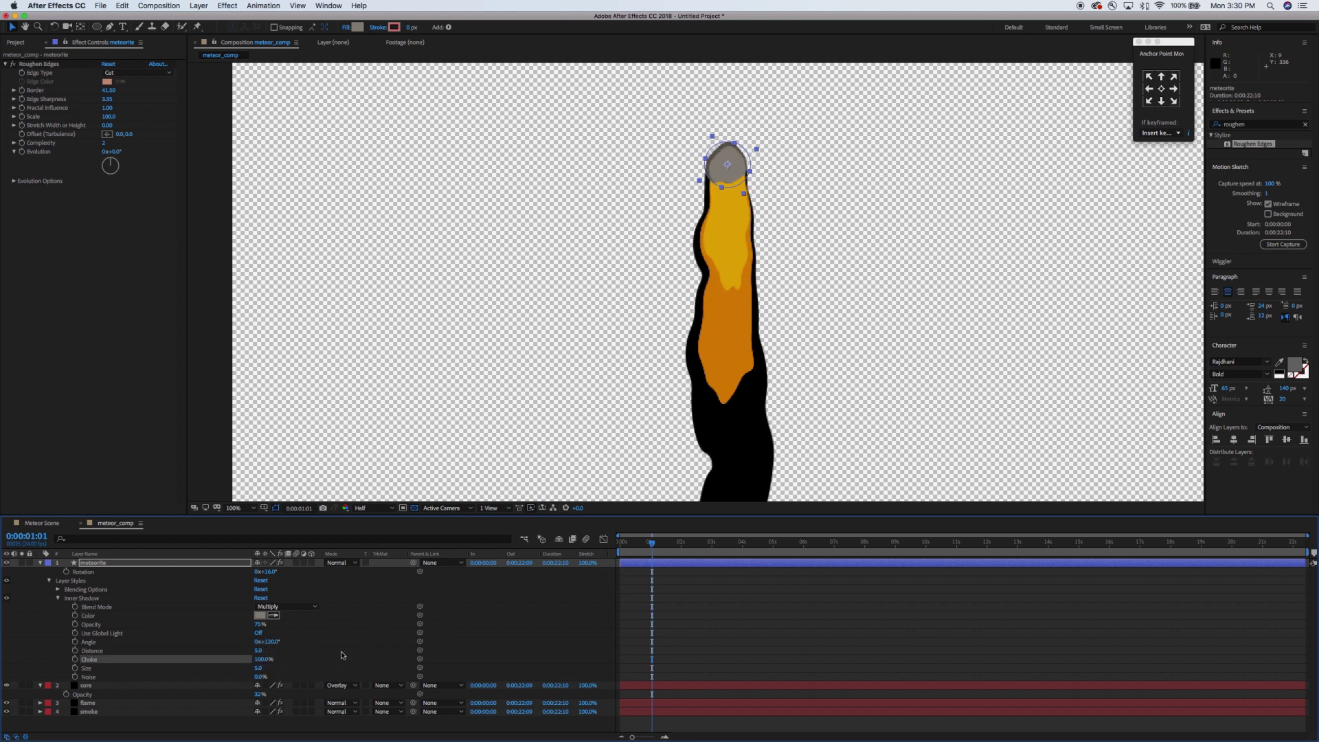
{"action": "left_click", "coordinate": [258, 633]}
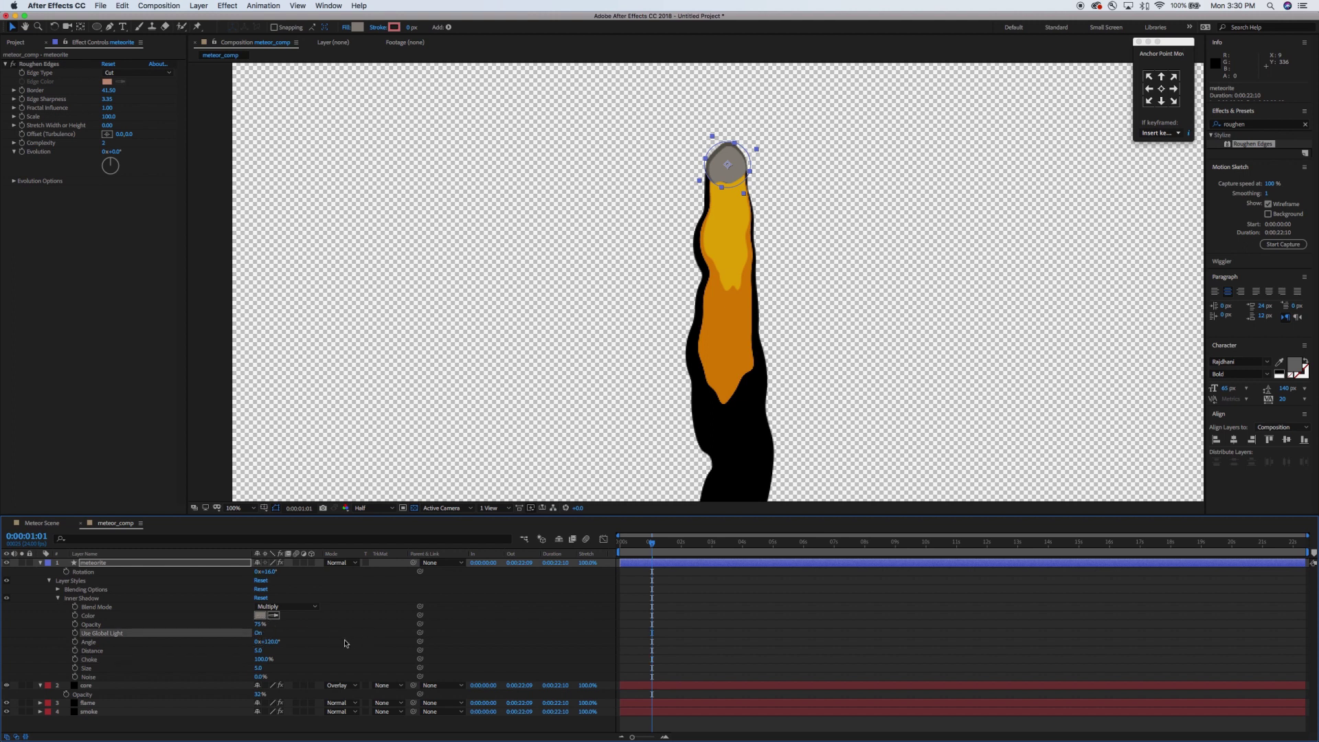
{"action": "left_click_drag", "start_coordinate": [263, 666], "coordinate": [263, 669]}
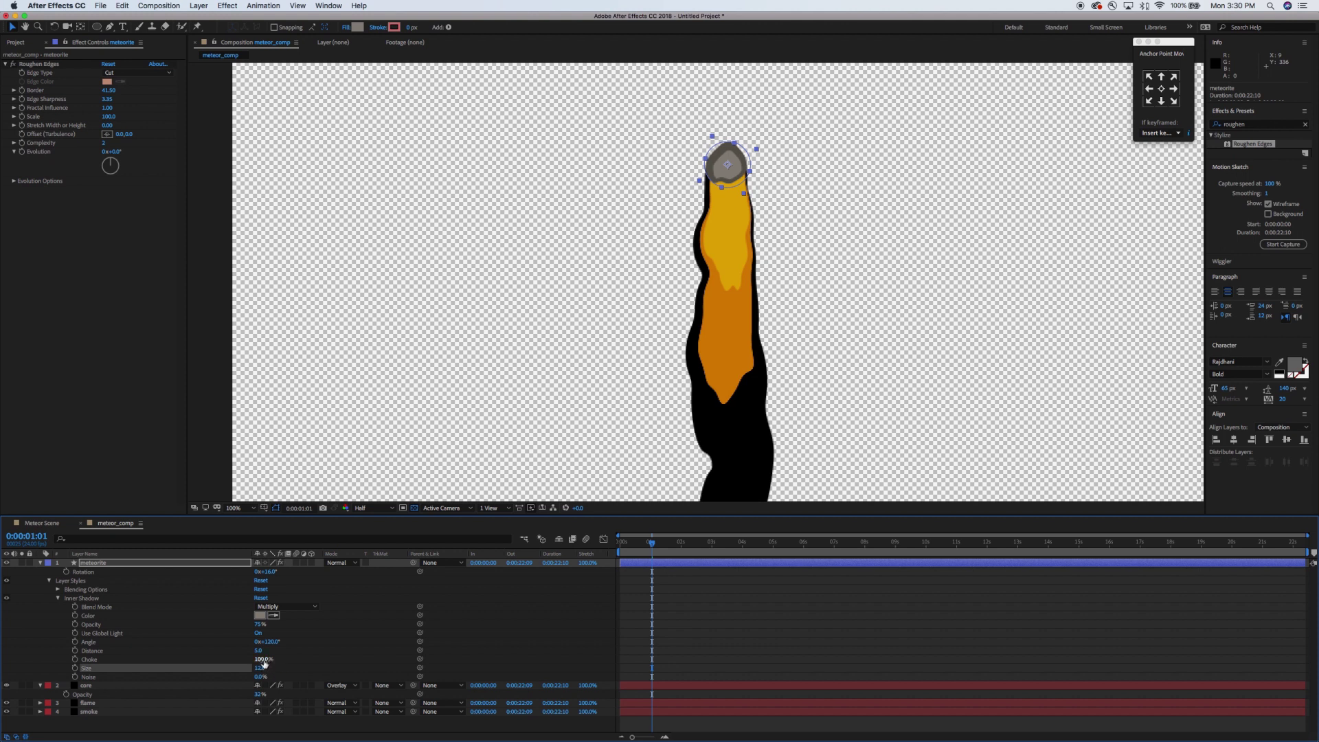
{"action": "left_click_drag", "start_coordinate": [259, 650], "coordinate": [257, 670]}
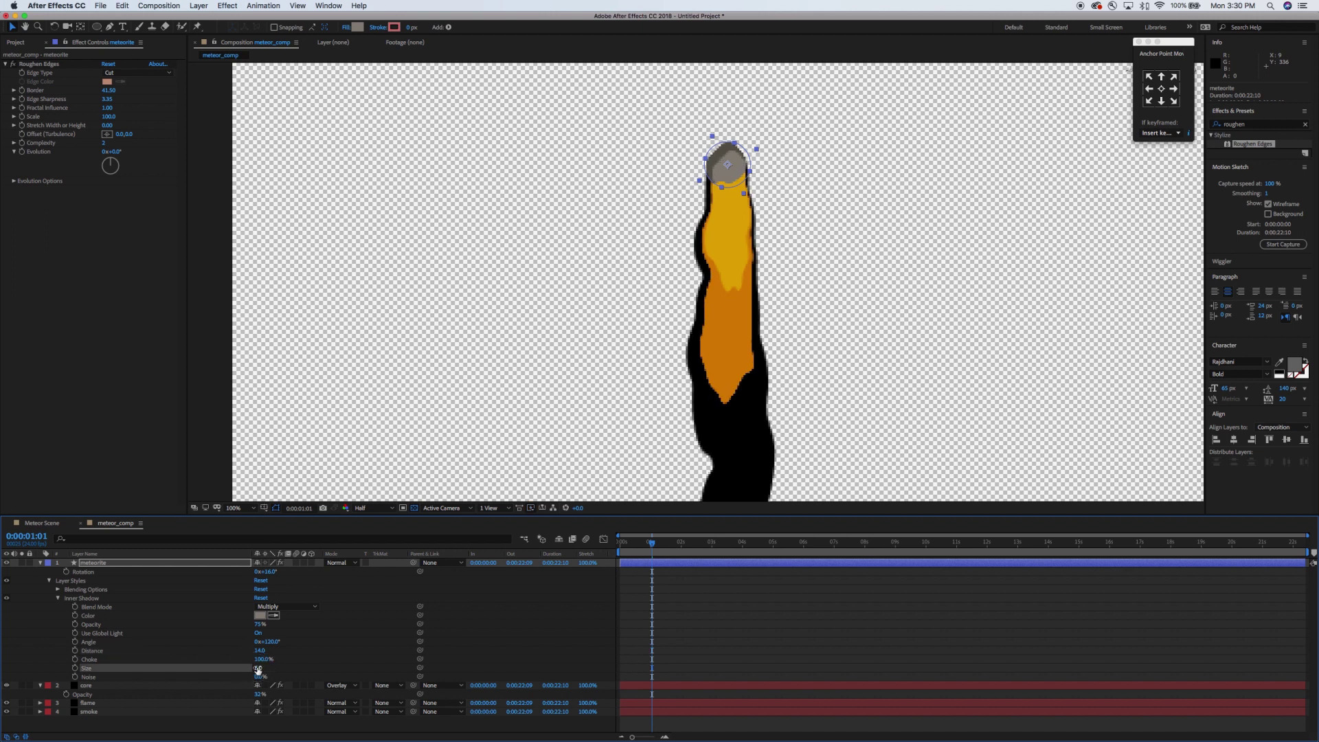
Step: Set the Global Light Angle in the meteorite's layer style blending options to 101°
{"action": "left_click", "coordinate": [58, 598]}
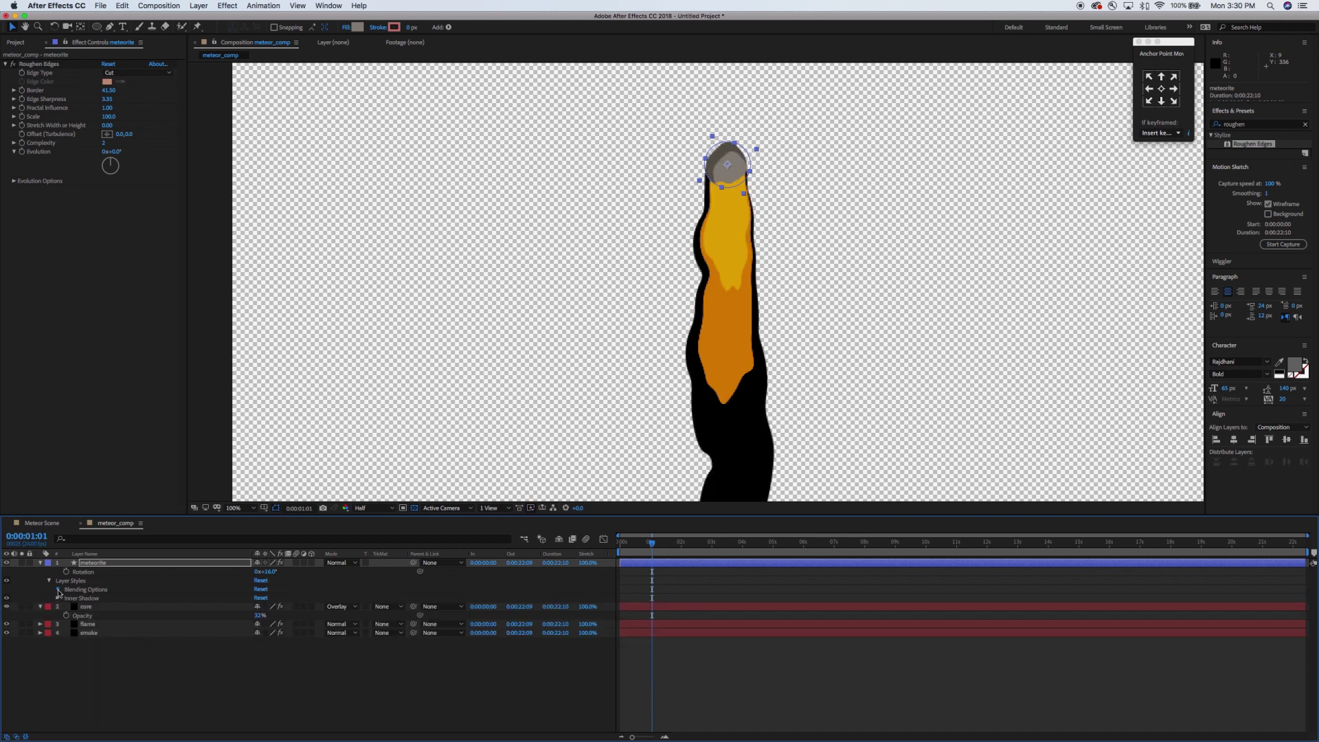
{"action": "left_click", "coordinate": [59, 590]}
{"action": "mouse_move", "coordinate": [273, 599]}
{"action": "left_mouse_down"}
{"action": "mouse_move", "coordinate": [291, 599]}
{"action": "mouse_move", "coordinate": [264, 600]}
{"action": "left_mouse_up"}
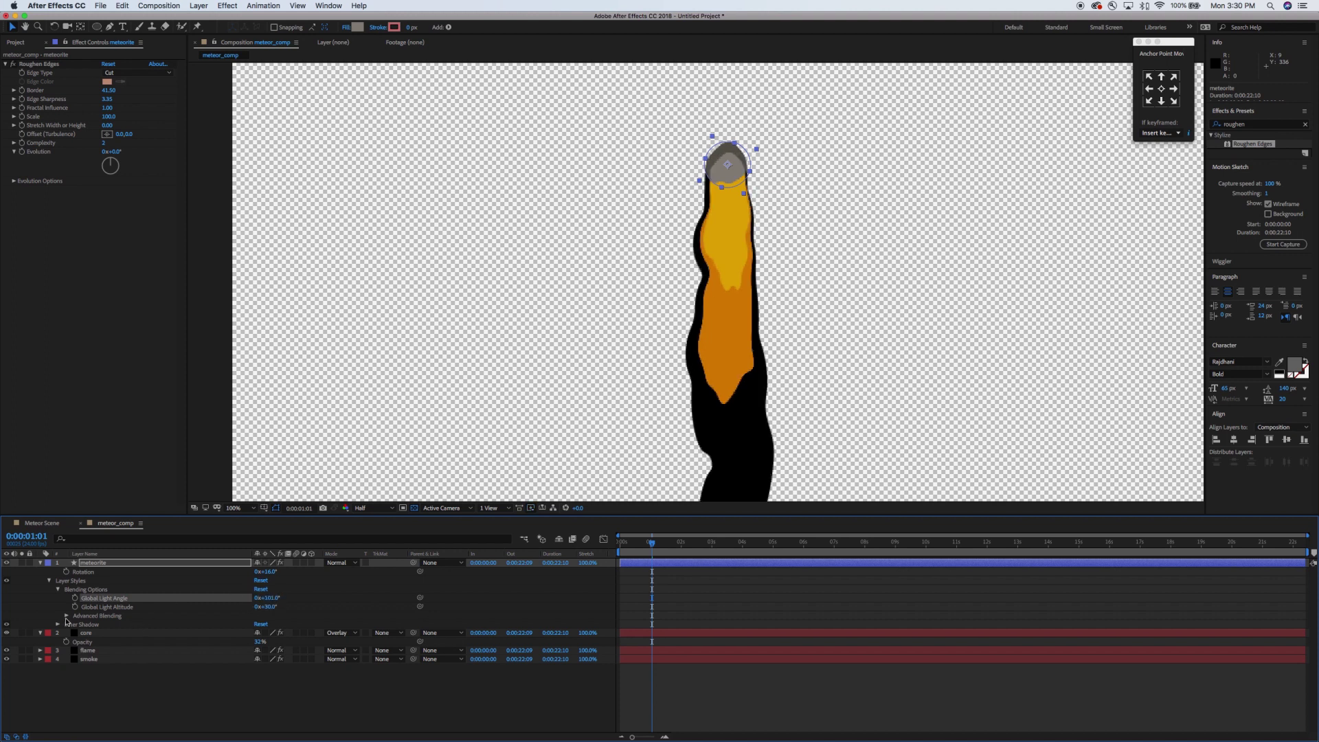
Step: Change the meteorite's Inner Shadow color to a light neutral gray
{"action": "left_click", "coordinate": [57, 625]}
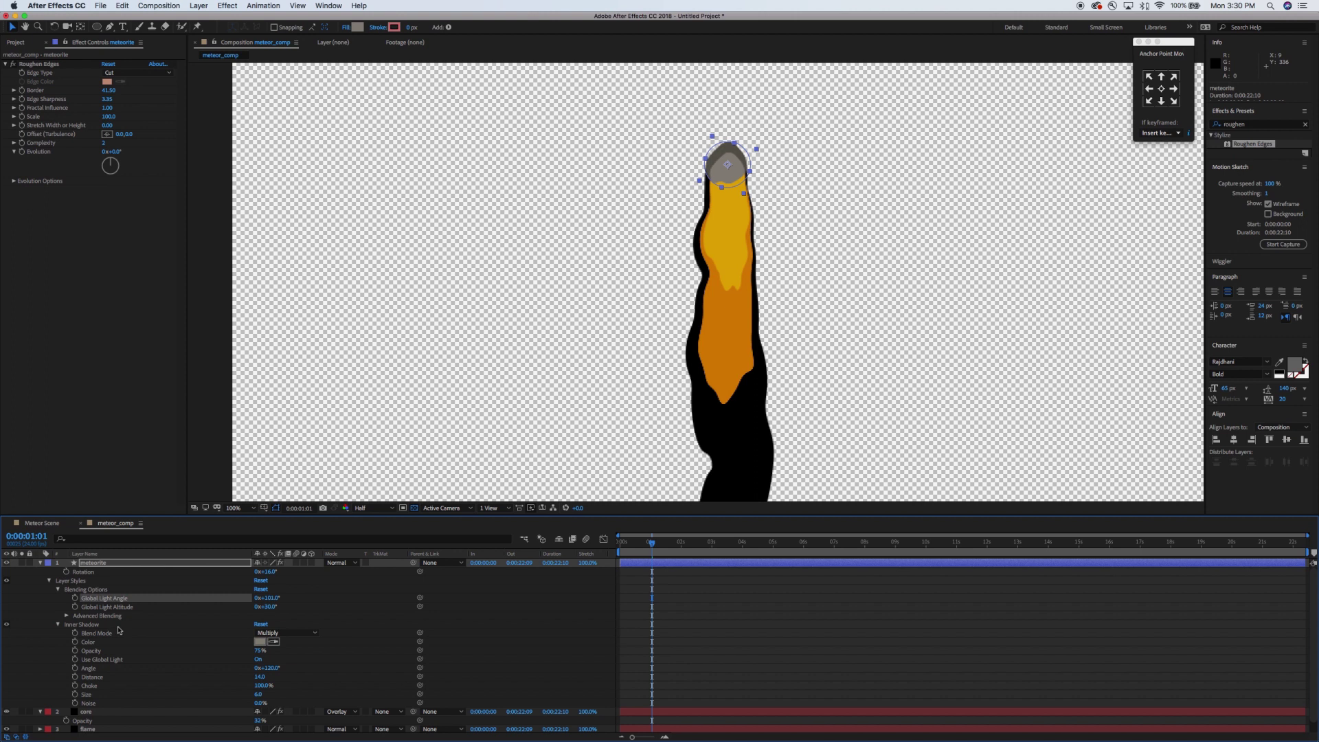
{"action": "left_click", "coordinate": [260, 641]}
{"action": "left_click_drag", "start_coordinate": [30, 122], "coordinate": [8, 103]}
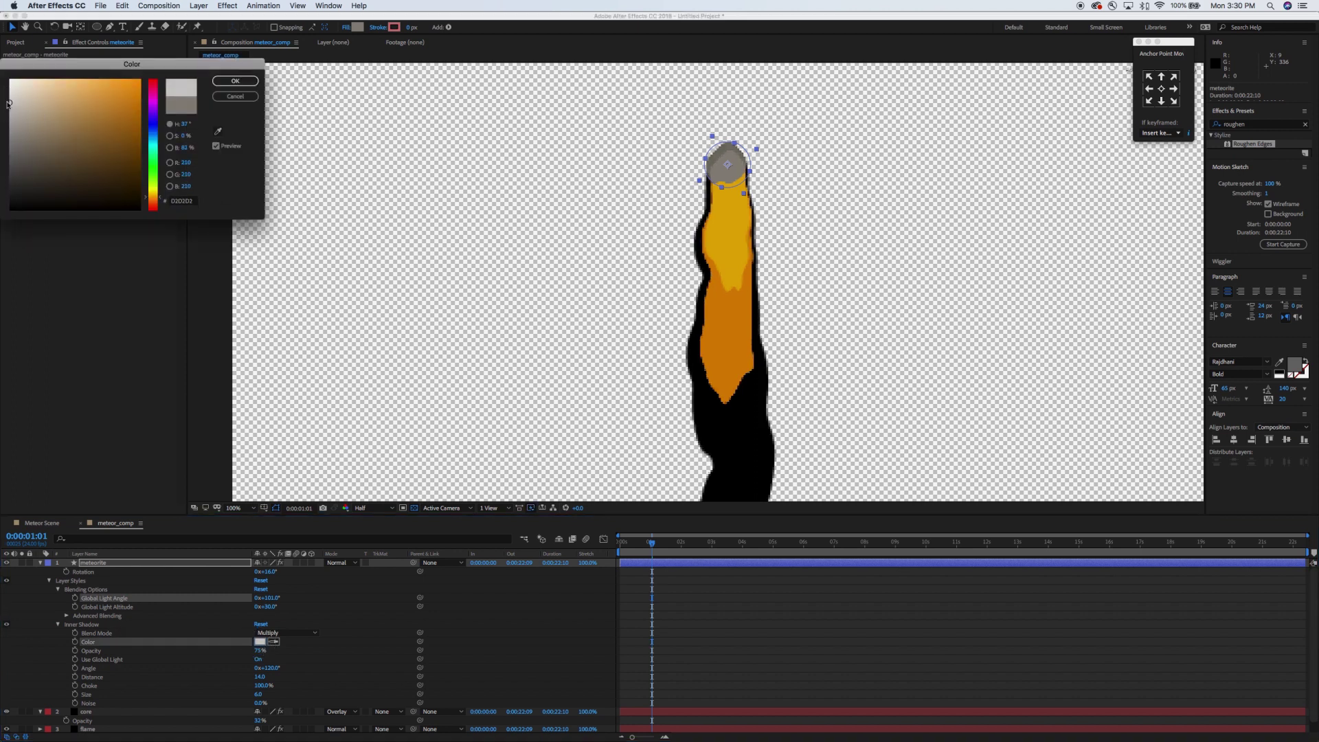
{"action": "left_click", "coordinate": [235, 81]}
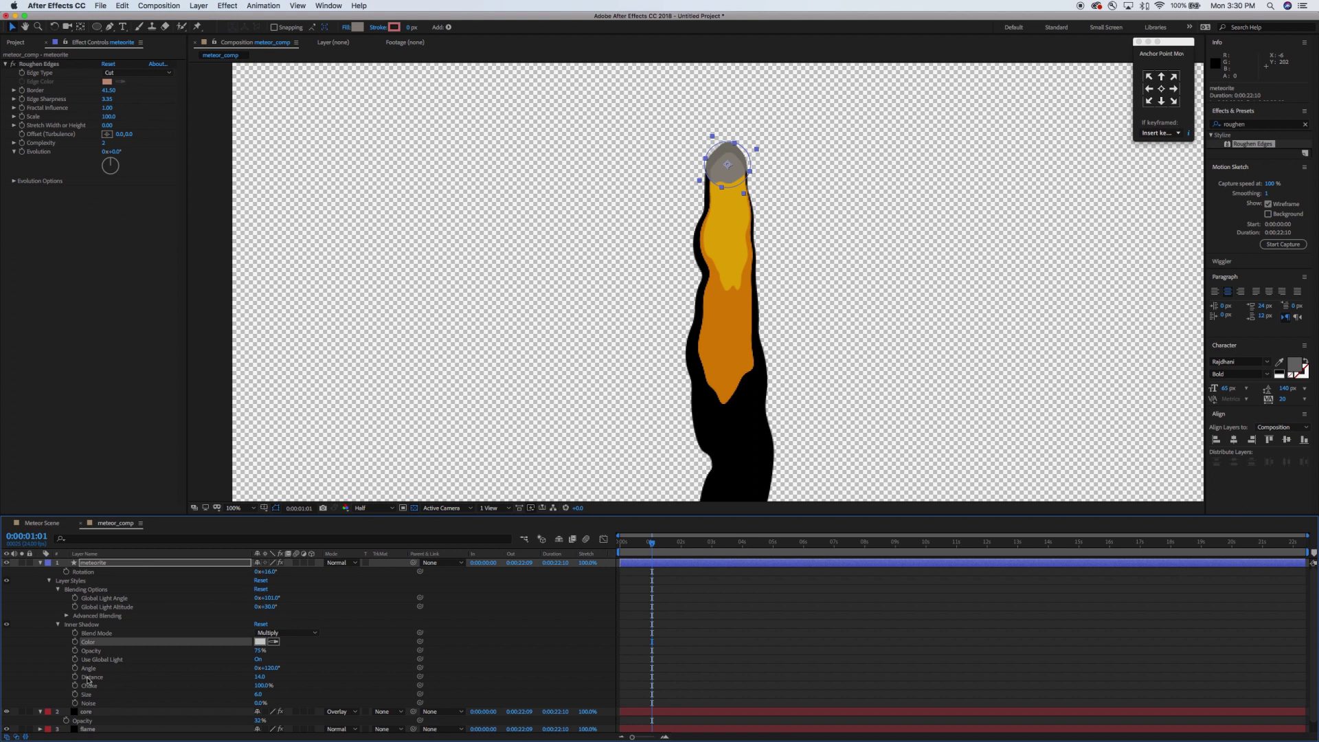
Step: Add the expression wiggle(2,10); to the Inner Shadow Distance and check the movement at another frame
{"action": "left_click", "coordinate": [76, 677], "text": "alt"}
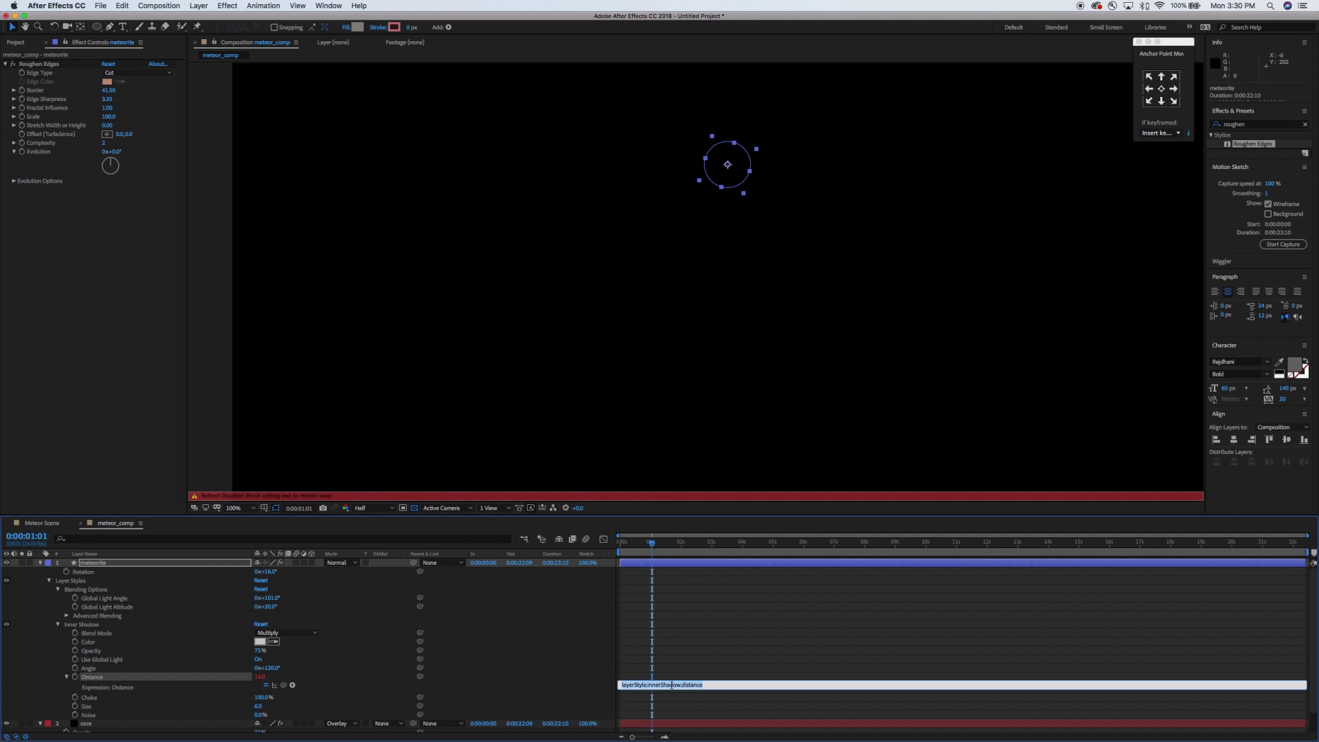
{"action": "type", "text": "wiggle(2,10);"}
{"action": "left_click", "coordinate": [685, 701]}
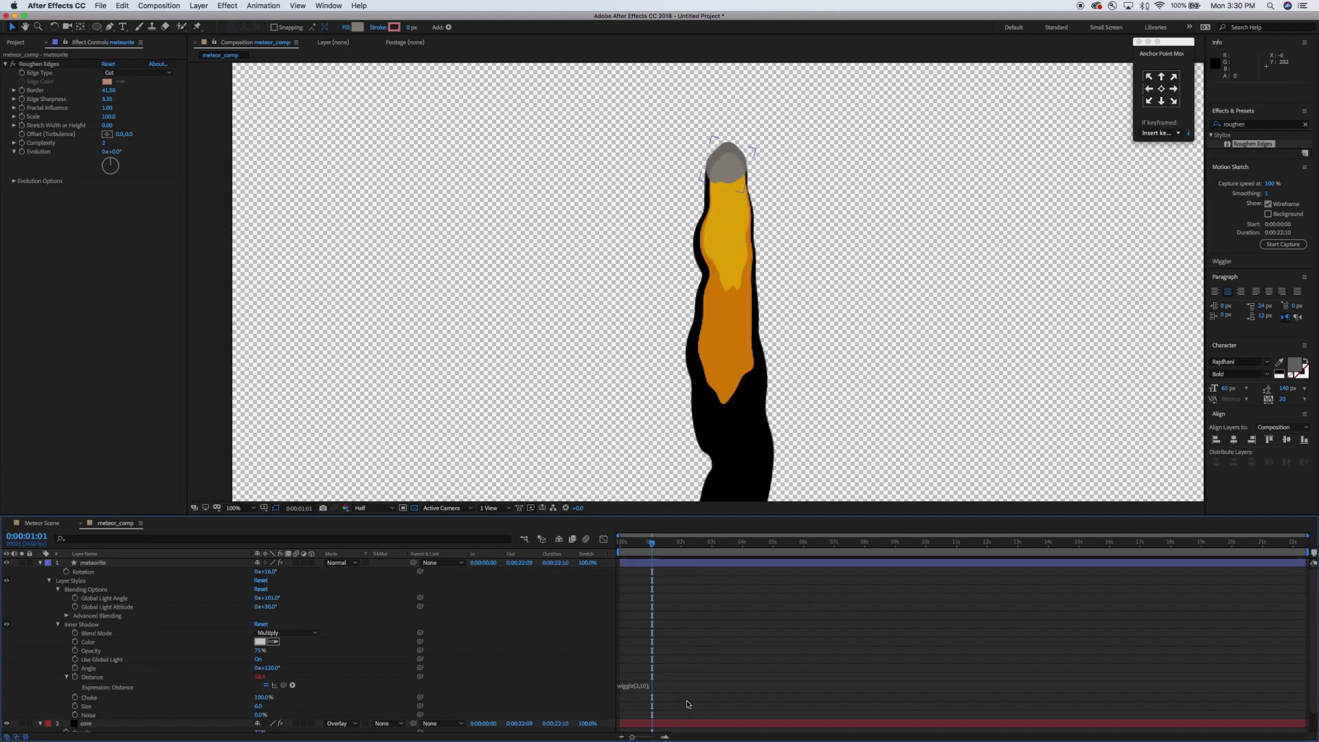
{"action": "left_click_drag", "start_coordinate": [652, 544], "coordinate": [661, 545]}
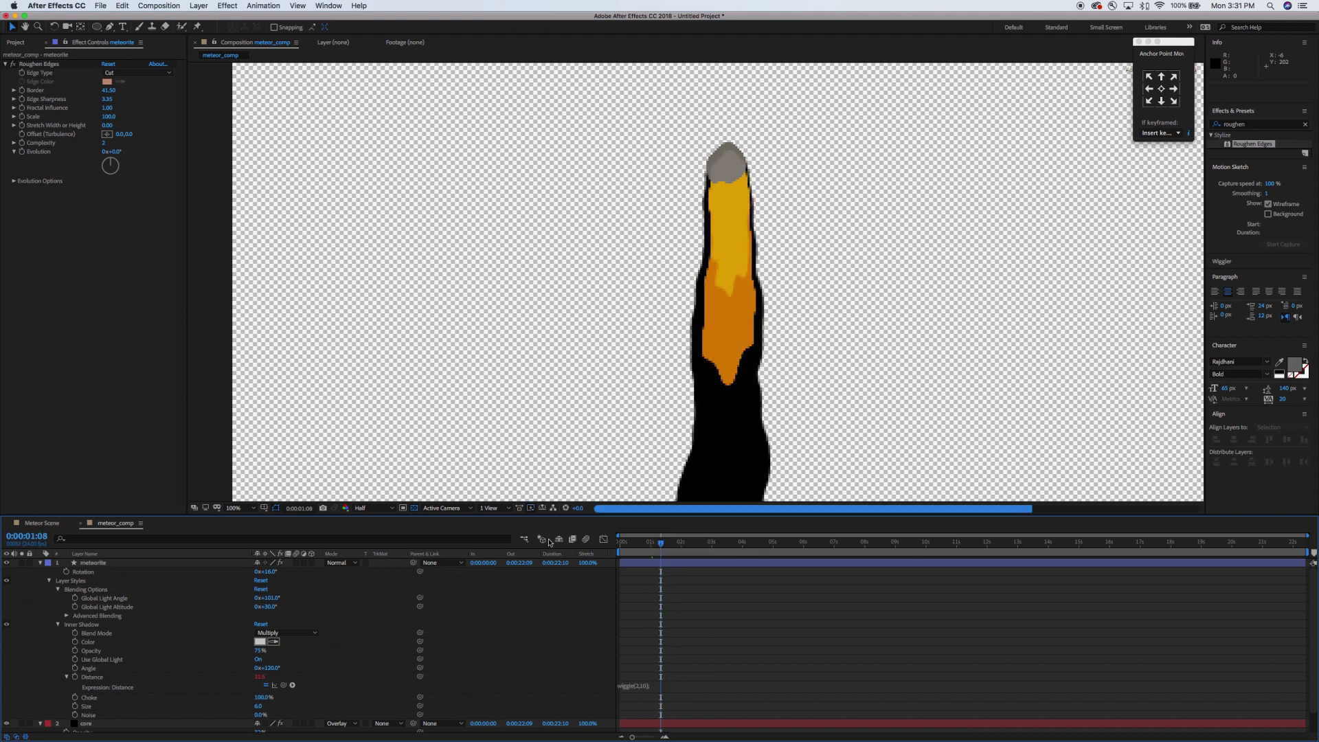
Step: Duplicate the core layer, place the copy above the meteorite, and set its CC Mr. Mercury Longevity to 0.2
{"action": "left_click", "coordinate": [100, 563]}
{"action": "left_click", "coordinate": [40, 563]}
{"action": "left_click", "coordinate": [196, 571]}
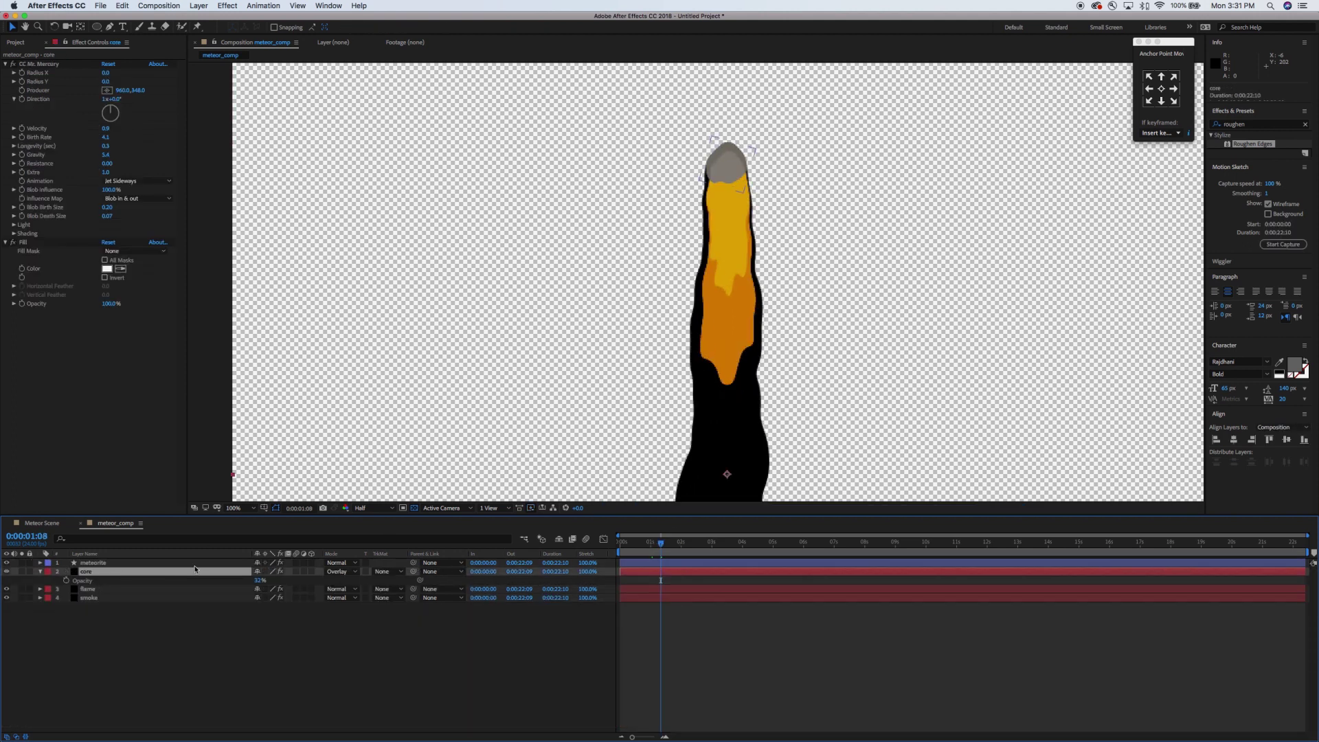
{"action": "key", "text": "ctrl+d"}
{"action": "left_click_drag", "start_coordinate": [153, 572], "coordinate": [151, 563]}
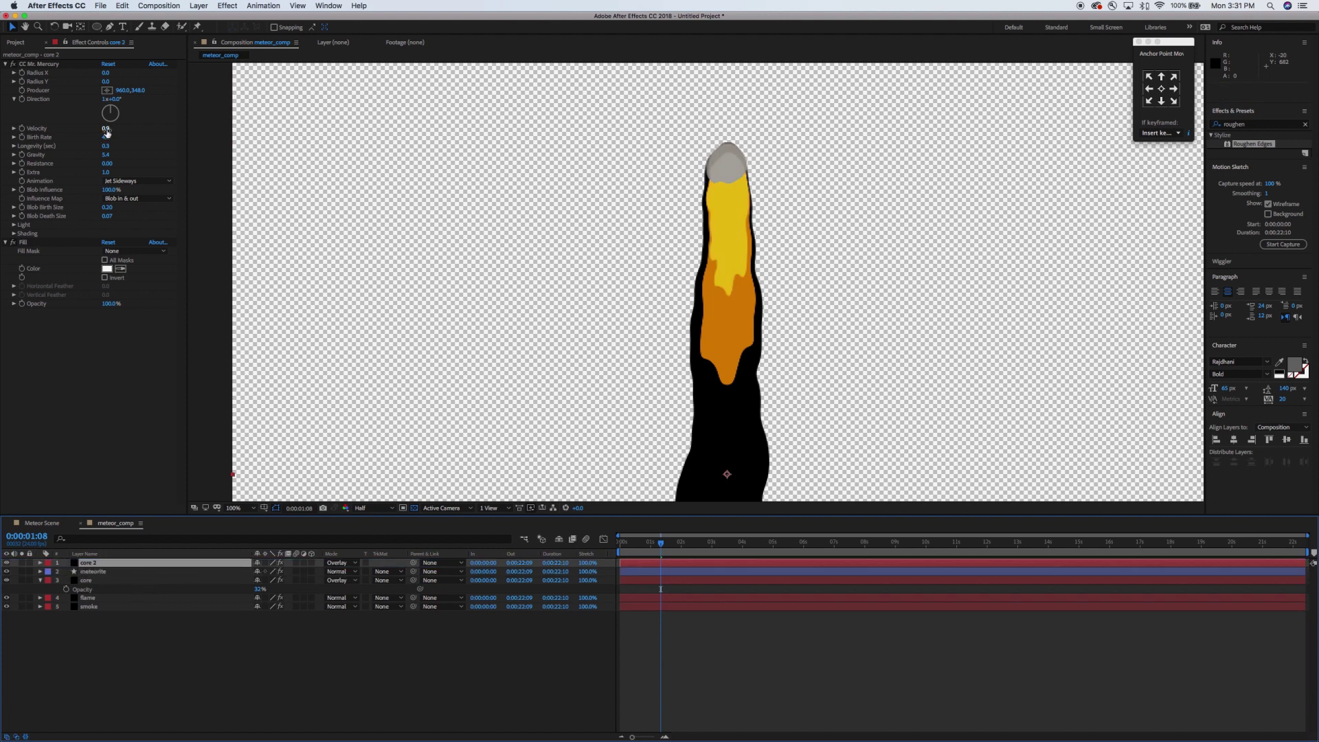
{"action": "left_click_drag", "start_coordinate": [105, 145], "coordinate": [100, 145]}
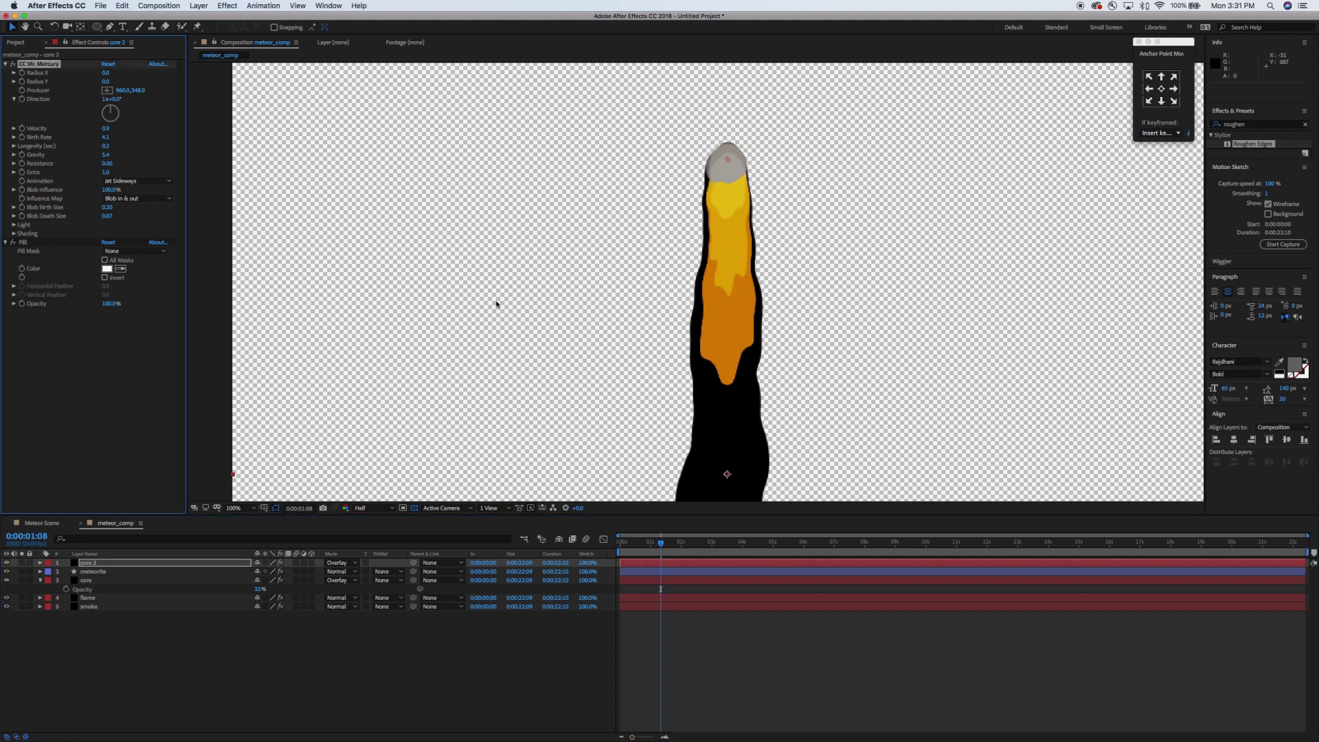
{"action": "left_click_drag", "start_coordinate": [661, 543], "coordinate": [677, 543]}
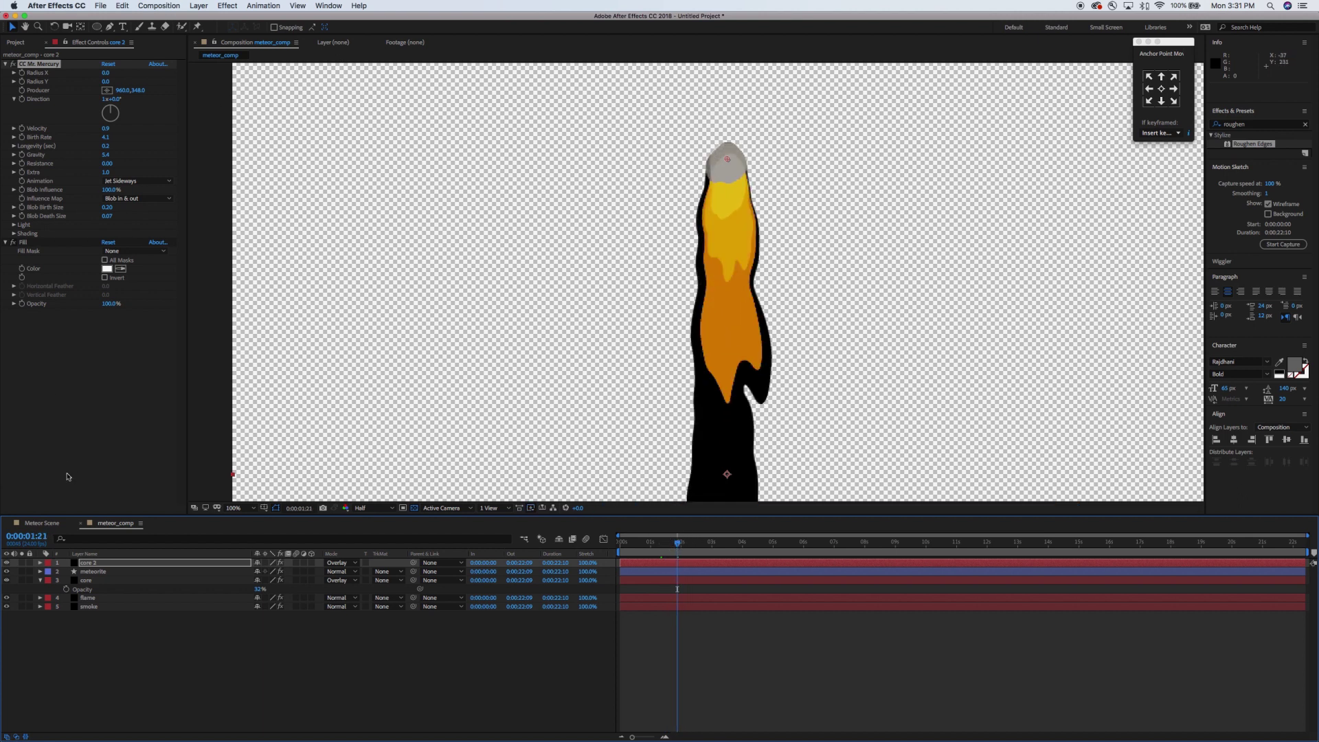
Step: Place meteor_comp into the Meteor Scene composition as a layer above the planet
{"action": "left_click", "coordinate": [41, 523]}
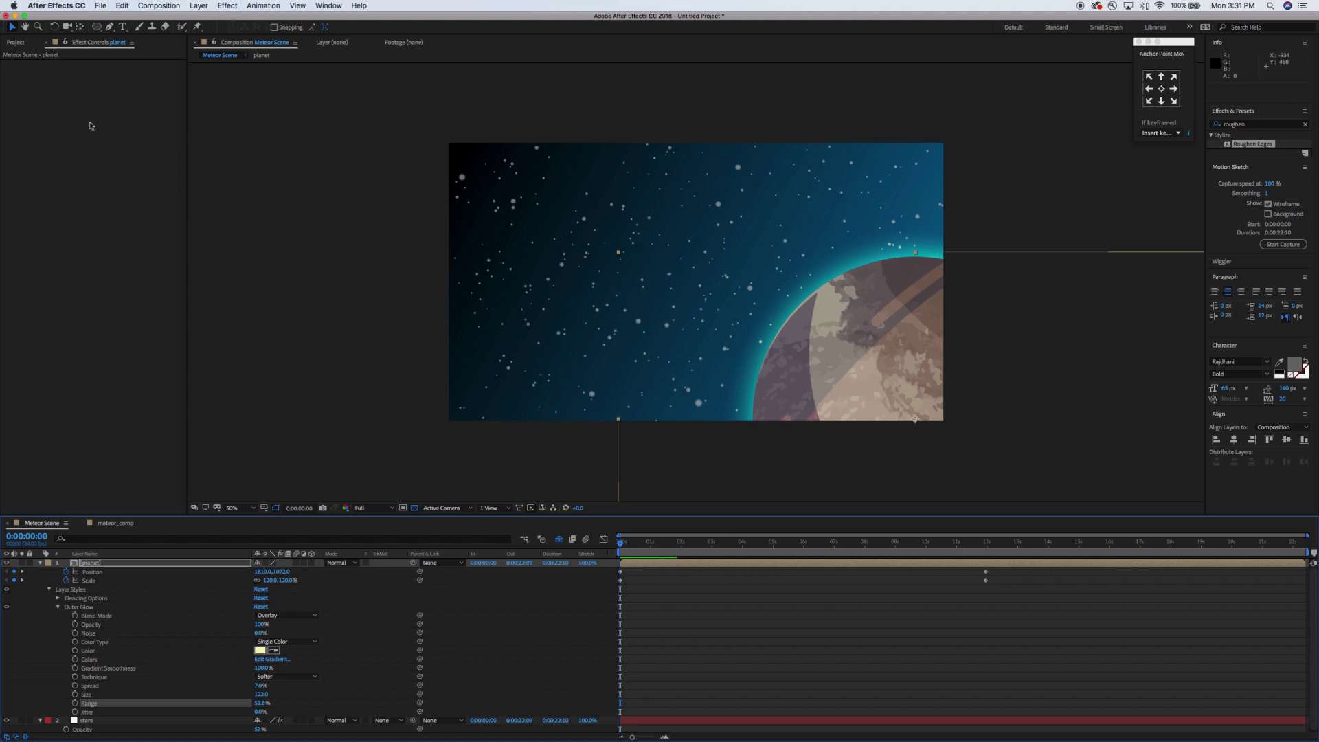
{"action": "left_click", "coordinate": [16, 43]}
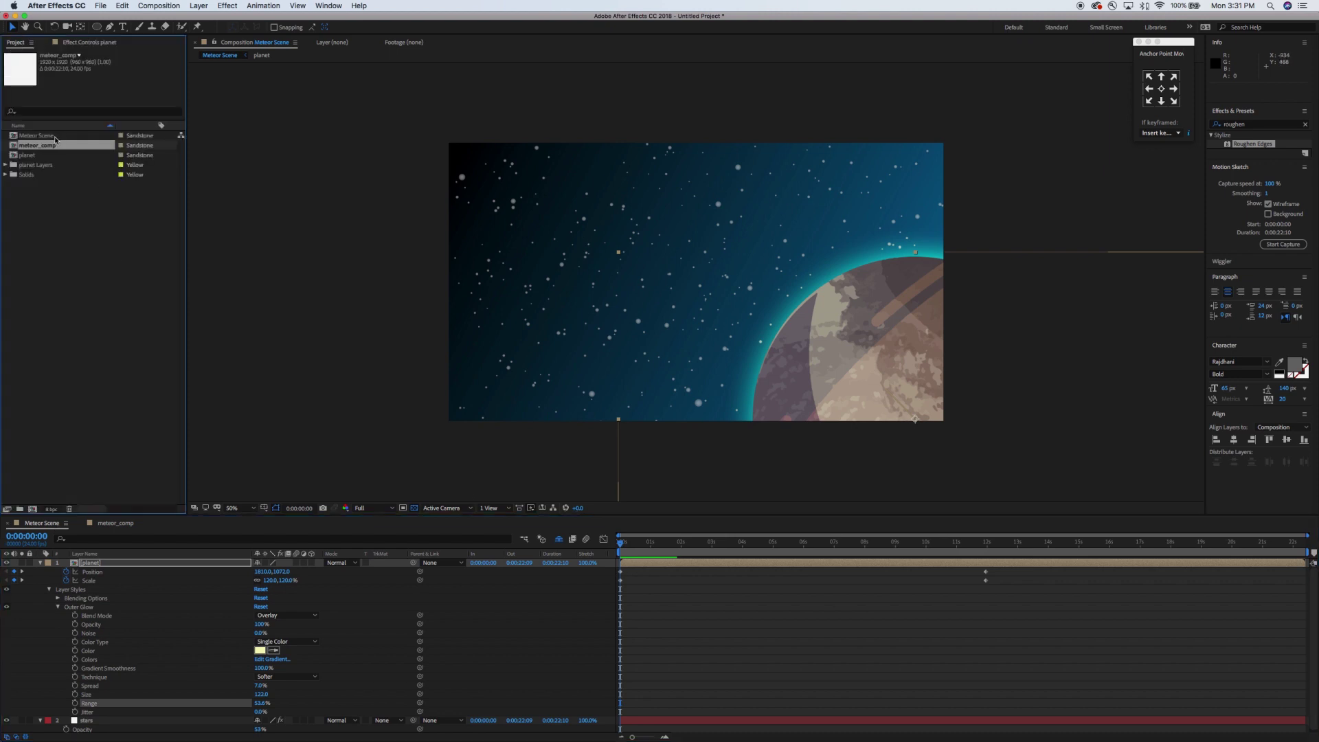
{"action": "left_click", "coordinate": [55, 154], "text": "shift"}
{"action": "left_click_drag", "start_coordinate": [55, 155], "coordinate": [699, 281]}
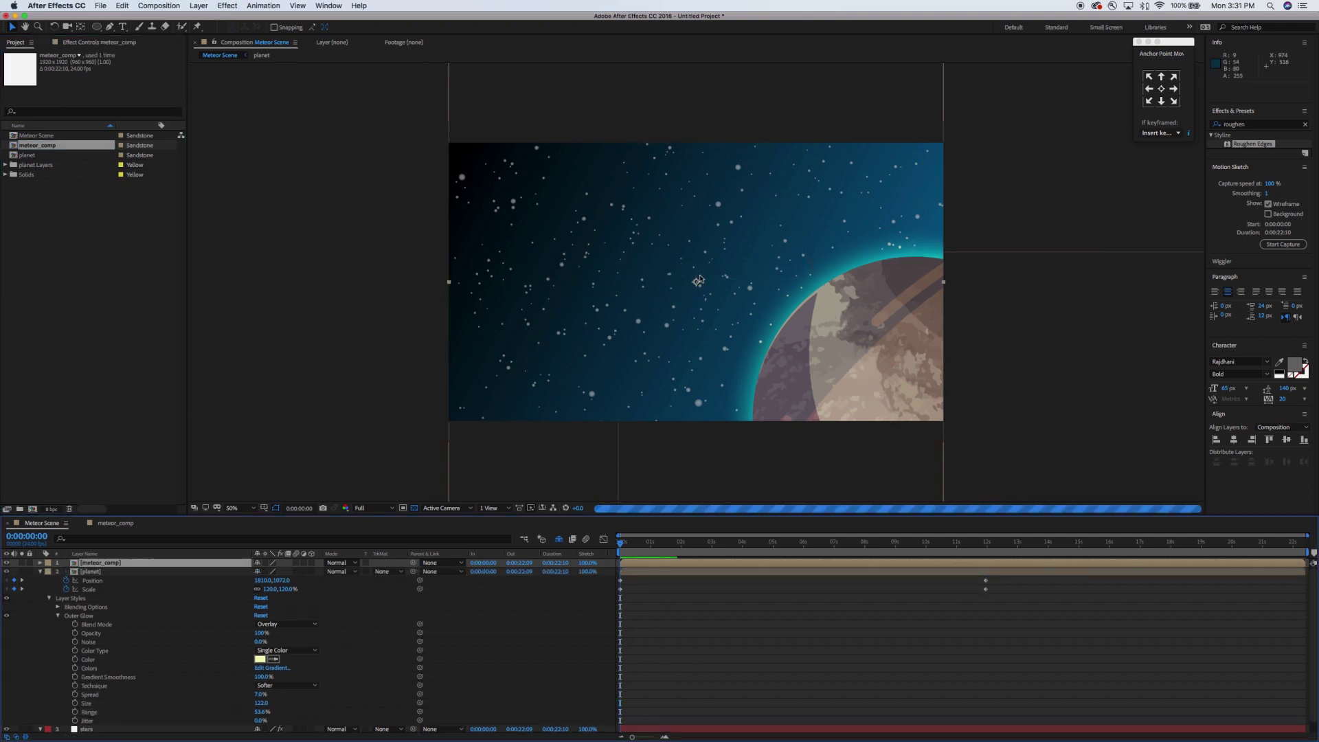
Step: Rotate the meteor_comp layer to 134° and move it so the meteorite sits just off the planet's upper-left edge
{"action": "left_click_drag", "start_coordinate": [622, 545], "coordinate": [649, 545]}
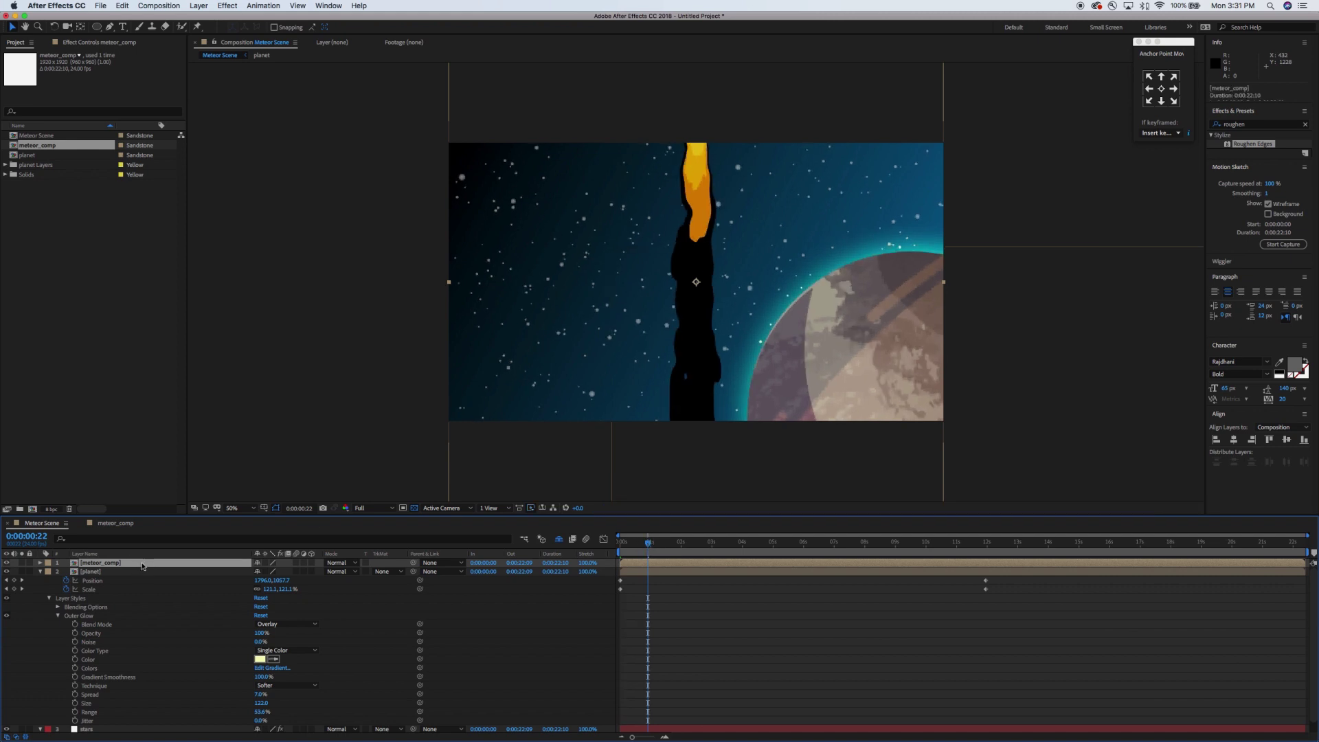
{"action": "key", "text": "r"}
{"action": "left_click_drag", "start_coordinate": [280, 573], "coordinate": [338, 576]}
{"action": "left_click", "coordinate": [167, 563]}
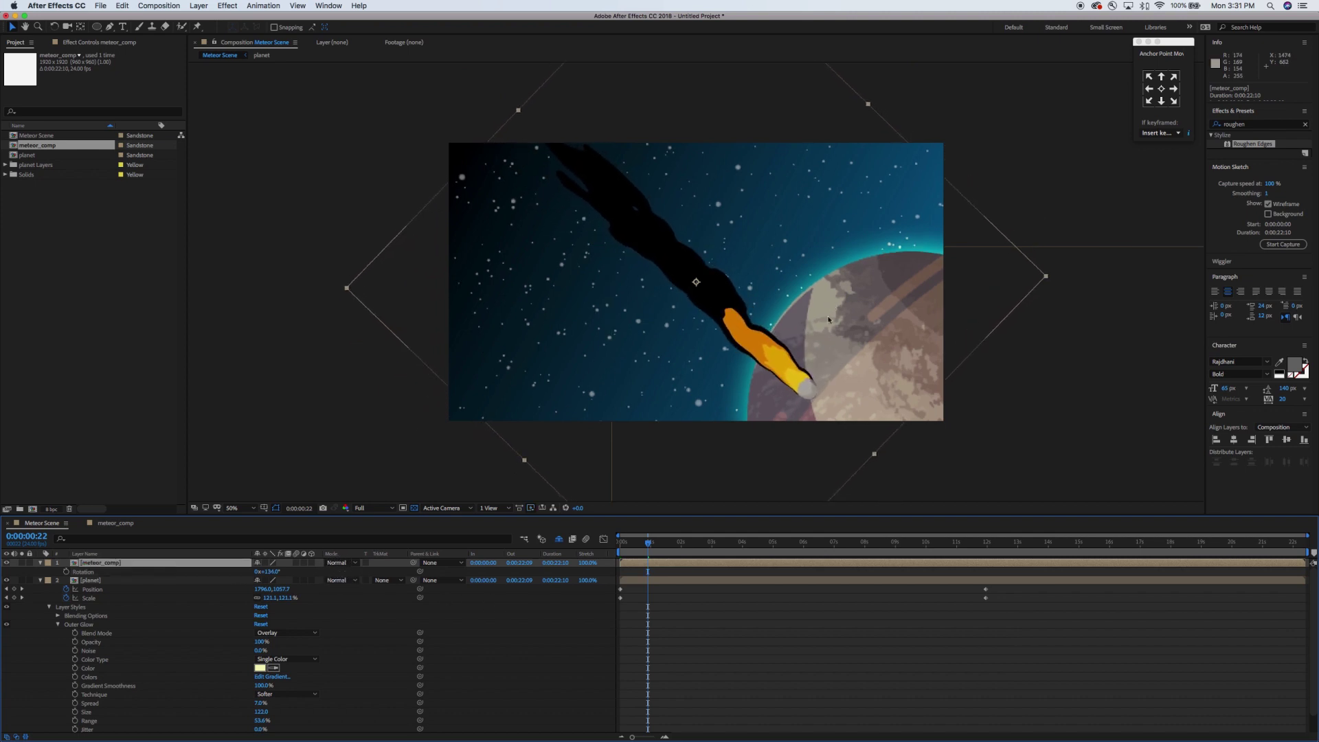
{"action": "left_click_drag", "start_coordinate": [764, 342], "coordinate": [735, 266]}
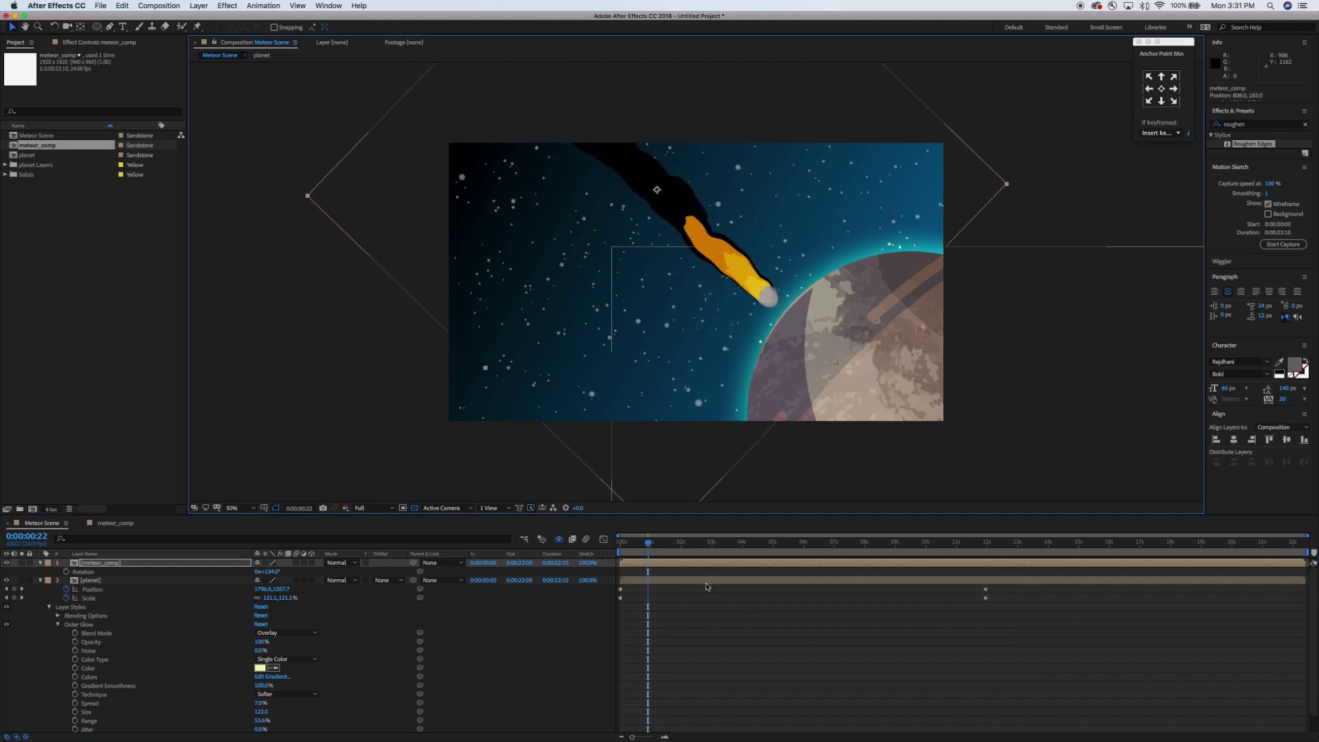
{"action": "mouse_move", "coordinate": [648, 543]}
{"action": "left_mouse_down"}
{"action": "mouse_move", "coordinate": [624, 545]}
{"action": "mouse_move", "coordinate": [650, 544]}
{"action": "left_mouse_up"}
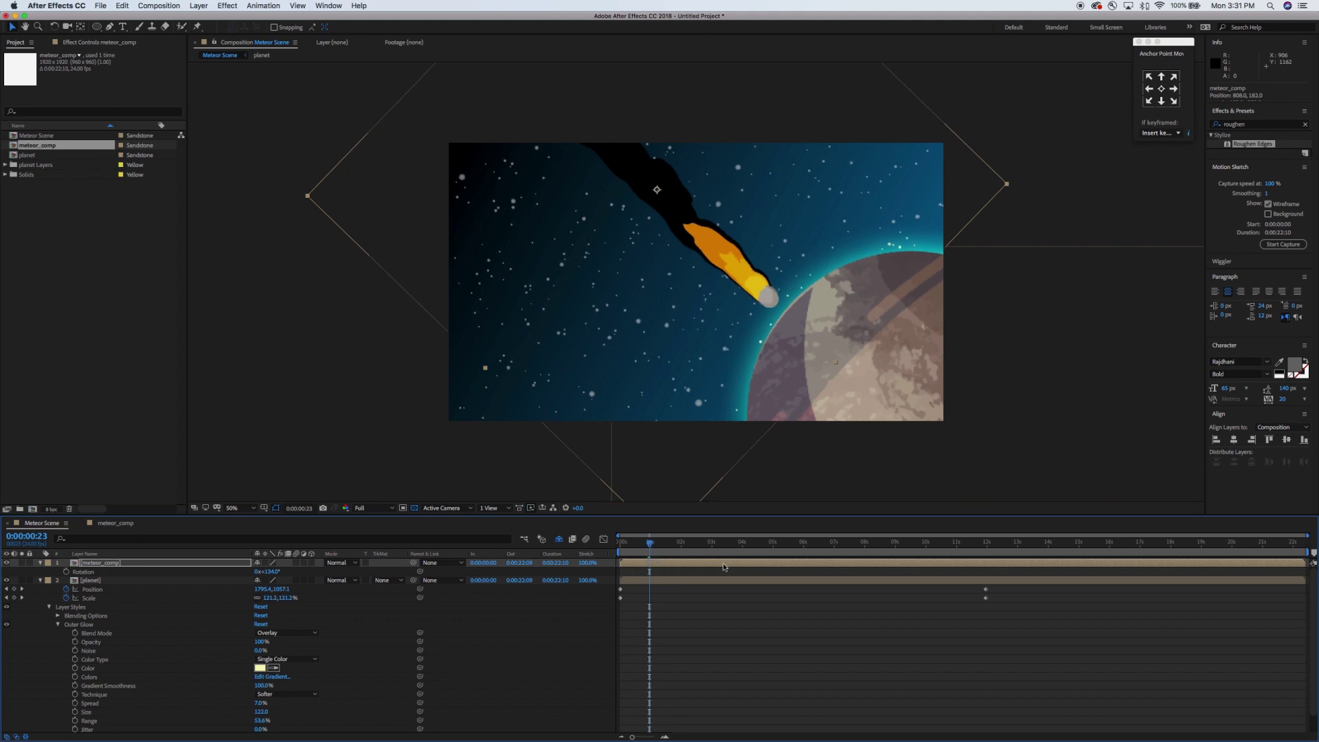
Step: Start the Meteor Scene work area at 0:00:00:23, lower the preview resolution to Half, and preview the animation
{"action": "key", "text": "b"}
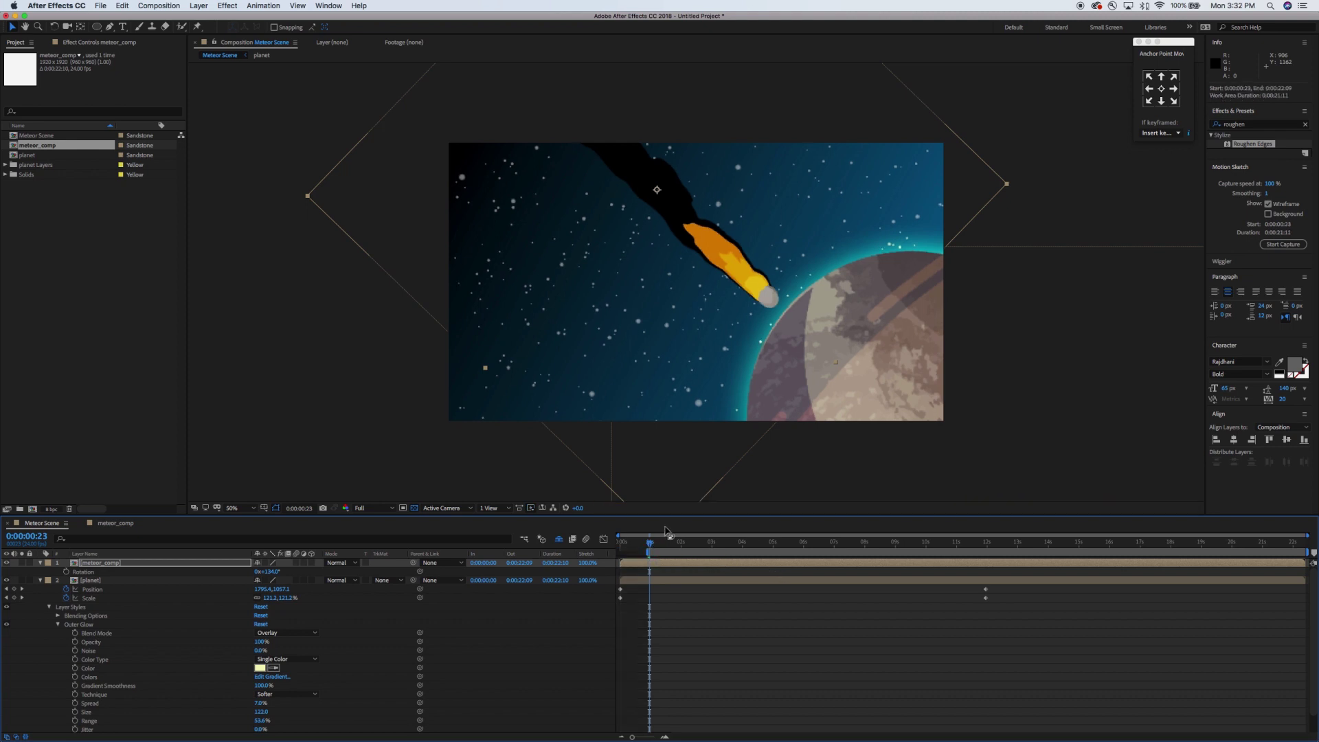
{"action": "mouse_move", "coordinate": [648, 546]}
{"action": "left_mouse_down"}
{"action": "mouse_move", "coordinate": [674, 546]}
{"action": "mouse_move", "coordinate": [653, 544]}
{"action": "left_mouse_up"}
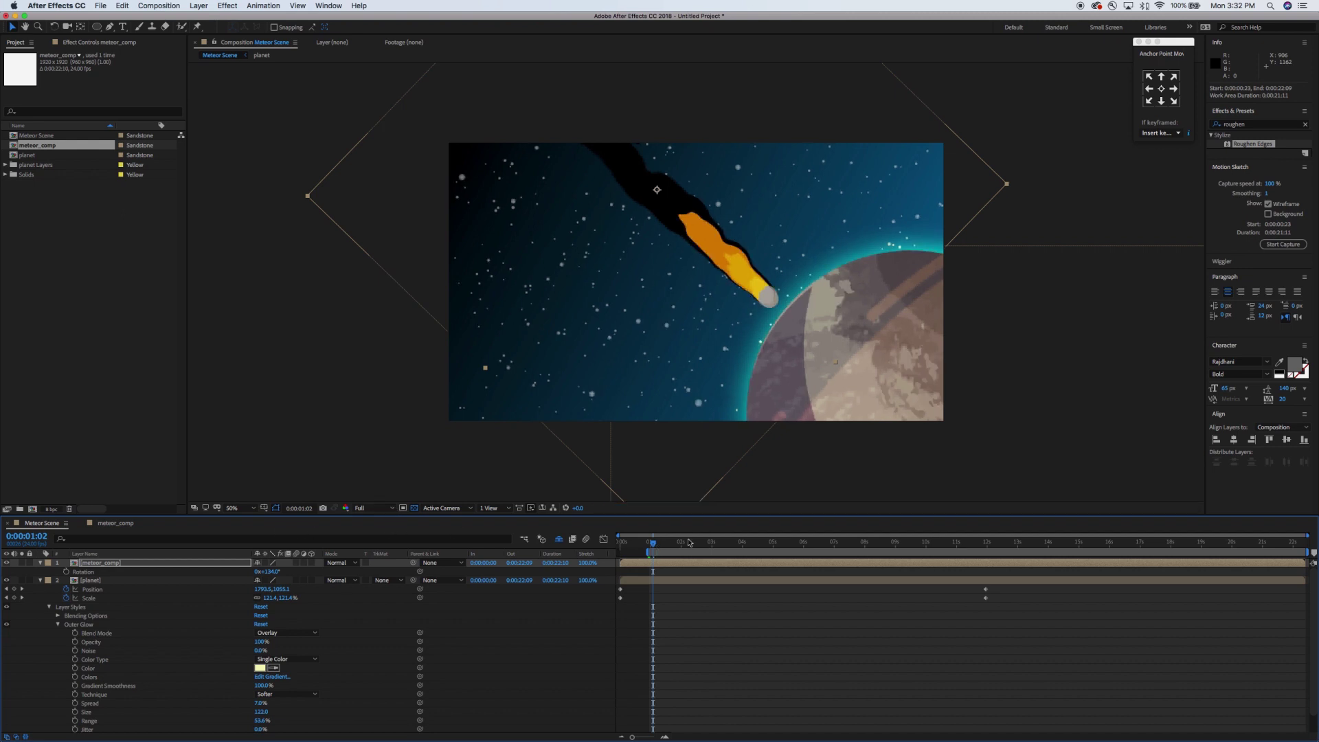
{"action": "key", "text": "F2"}
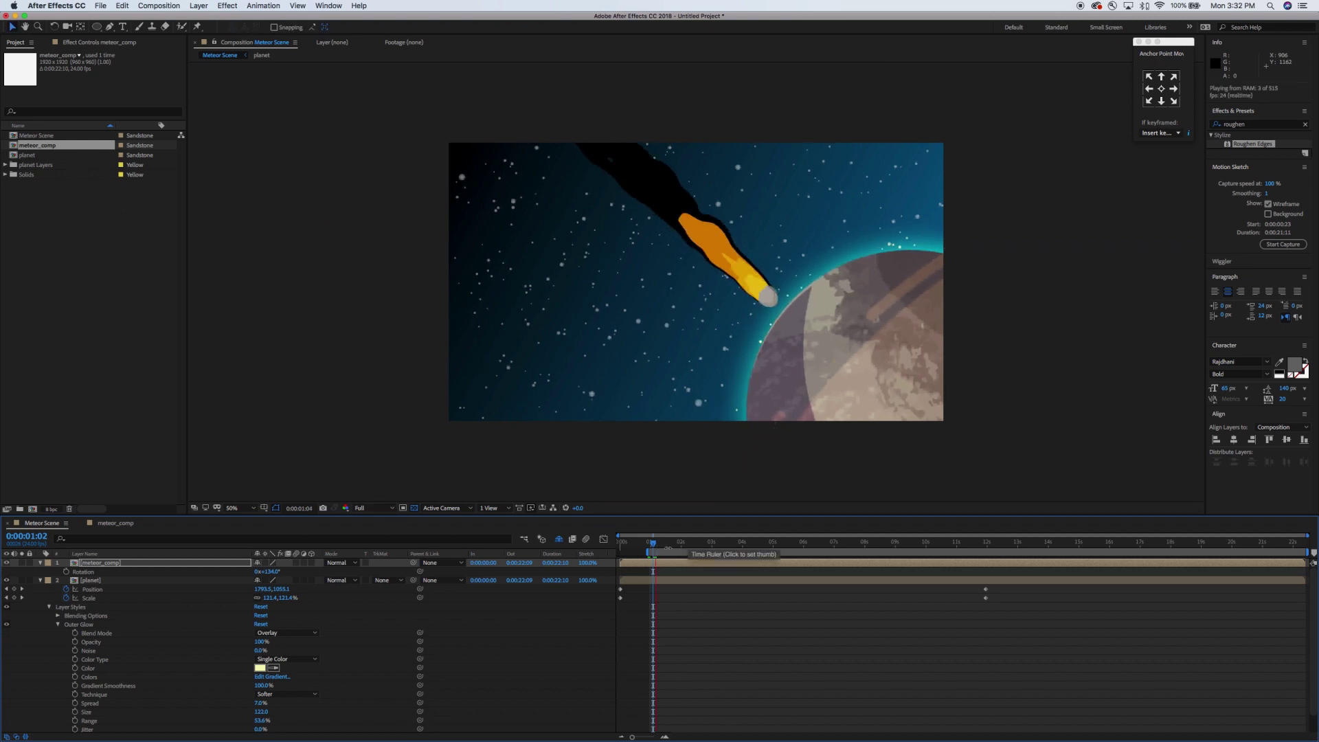
{"action": "left_click", "coordinate": [382, 508]}
{"action": "left_click", "coordinate": [383, 542]}
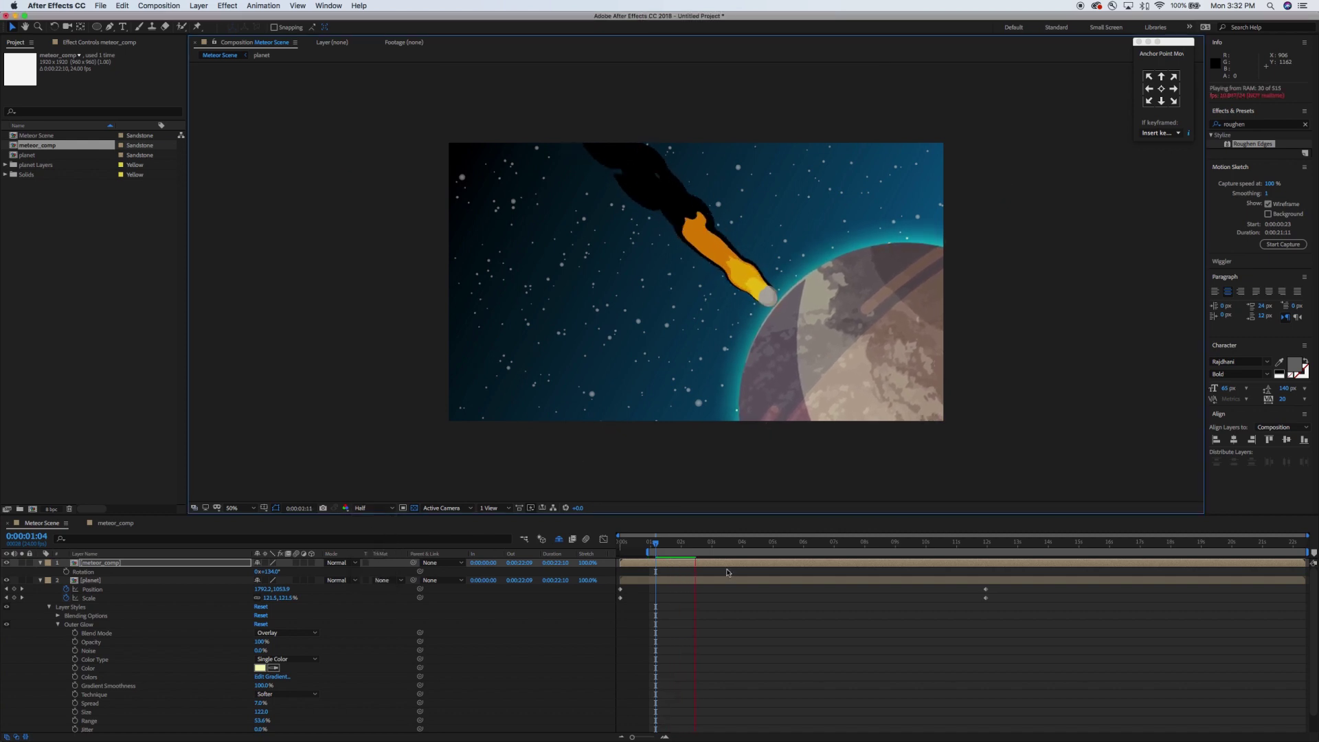
{"action": "key", "text": "space"}
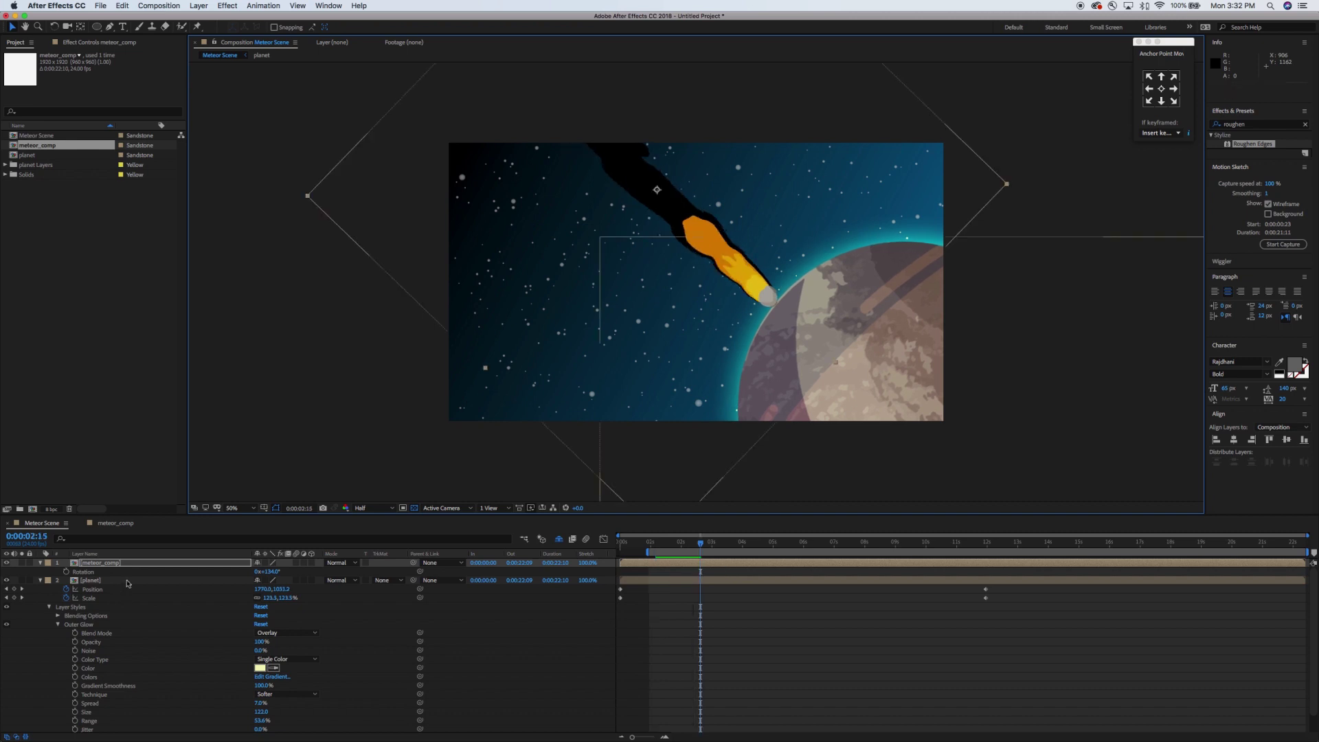
Step: Add the expression [value[0],wiggle(1,50)[1]] to the meteor_comp layer's Position and preview its vertical motion
{"action": "left_click", "coordinate": [148, 565]}
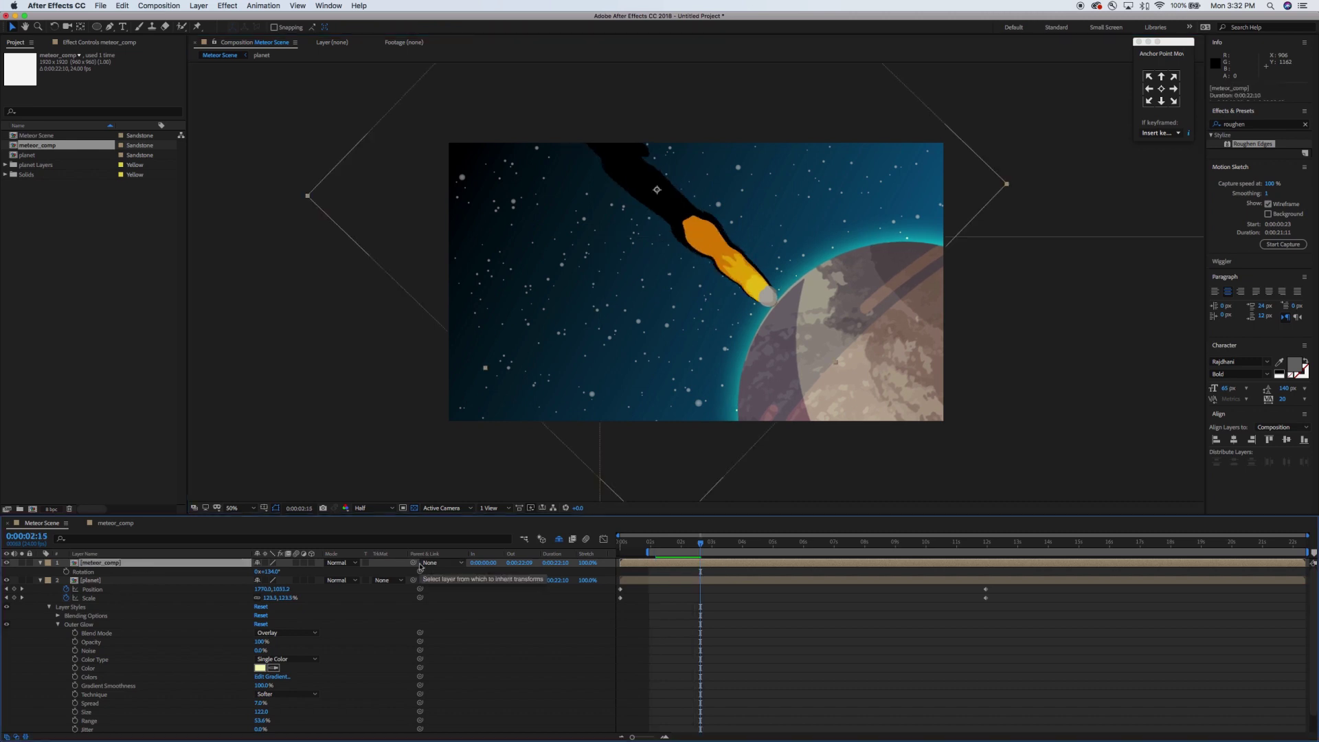
{"action": "left_click_drag", "start_coordinate": [700, 547], "coordinate": [673, 546]}
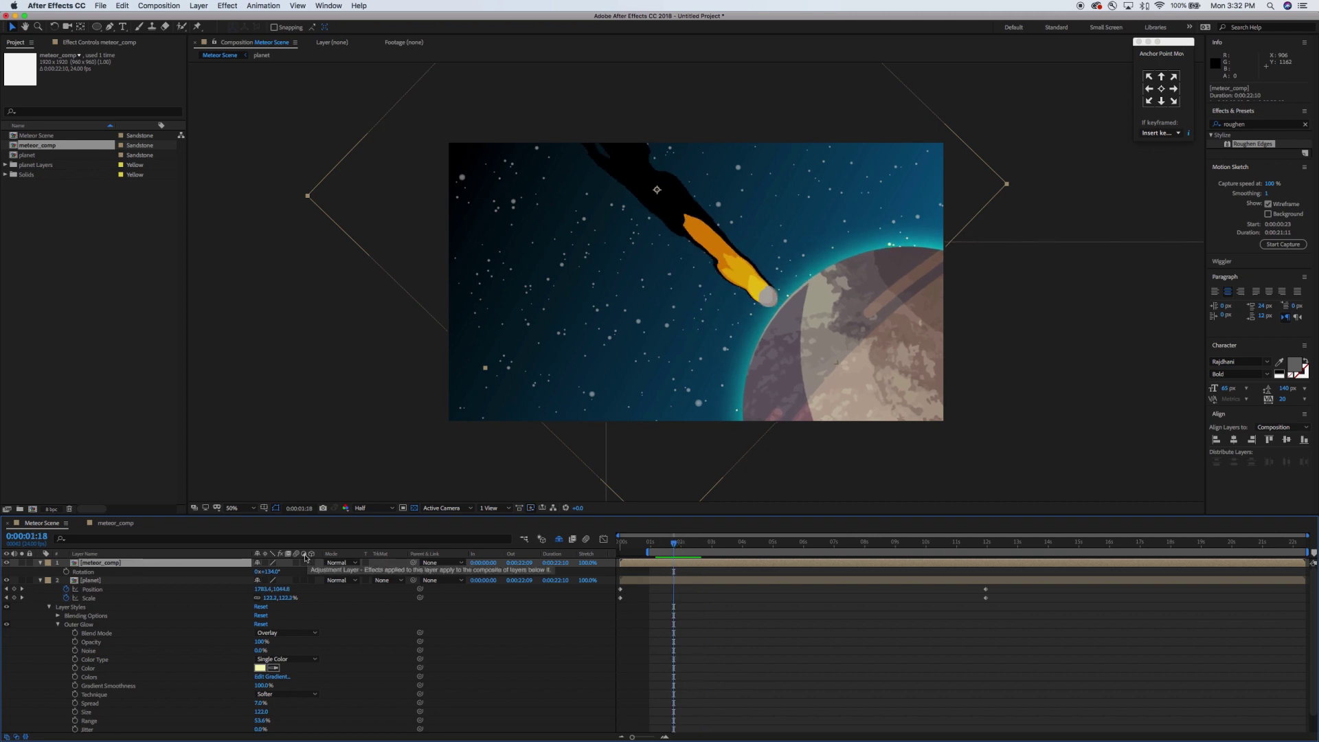
{"action": "key", "text": "p"}
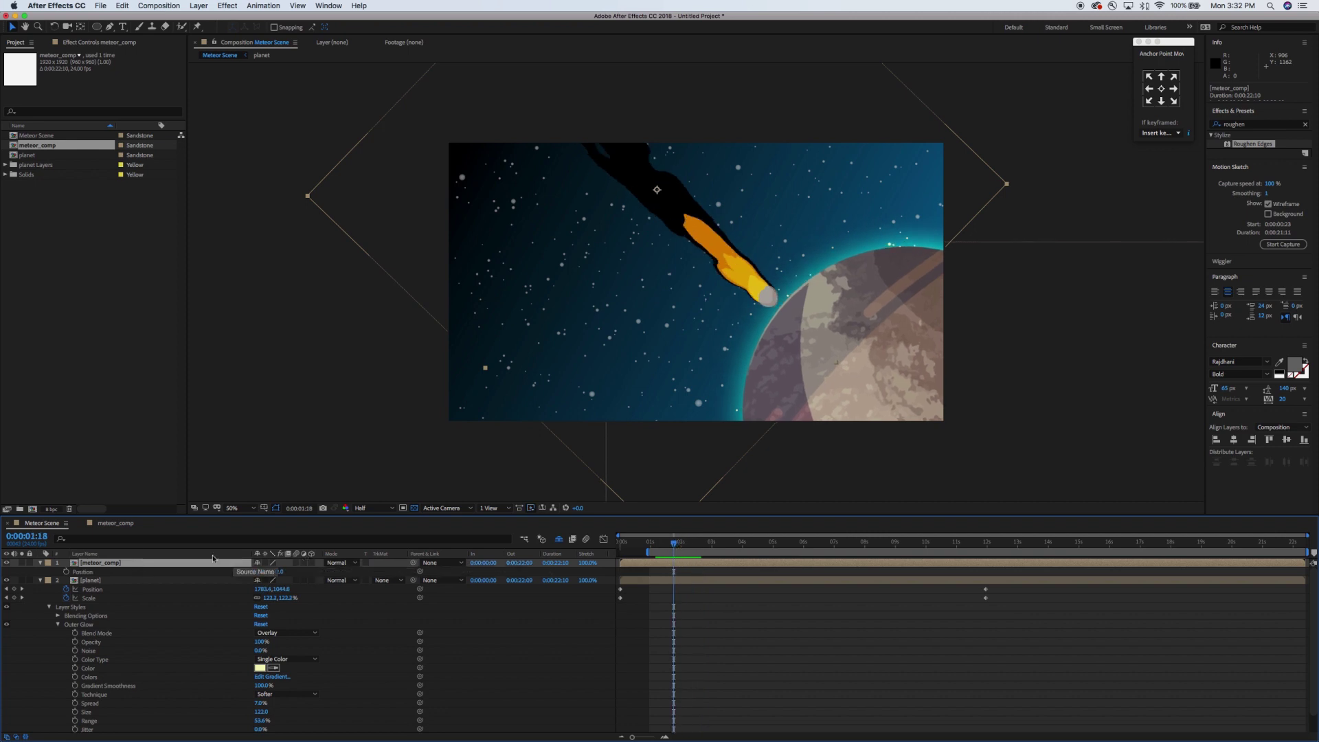
{"action": "left_click", "coordinate": [66, 573], "text": "alt"}
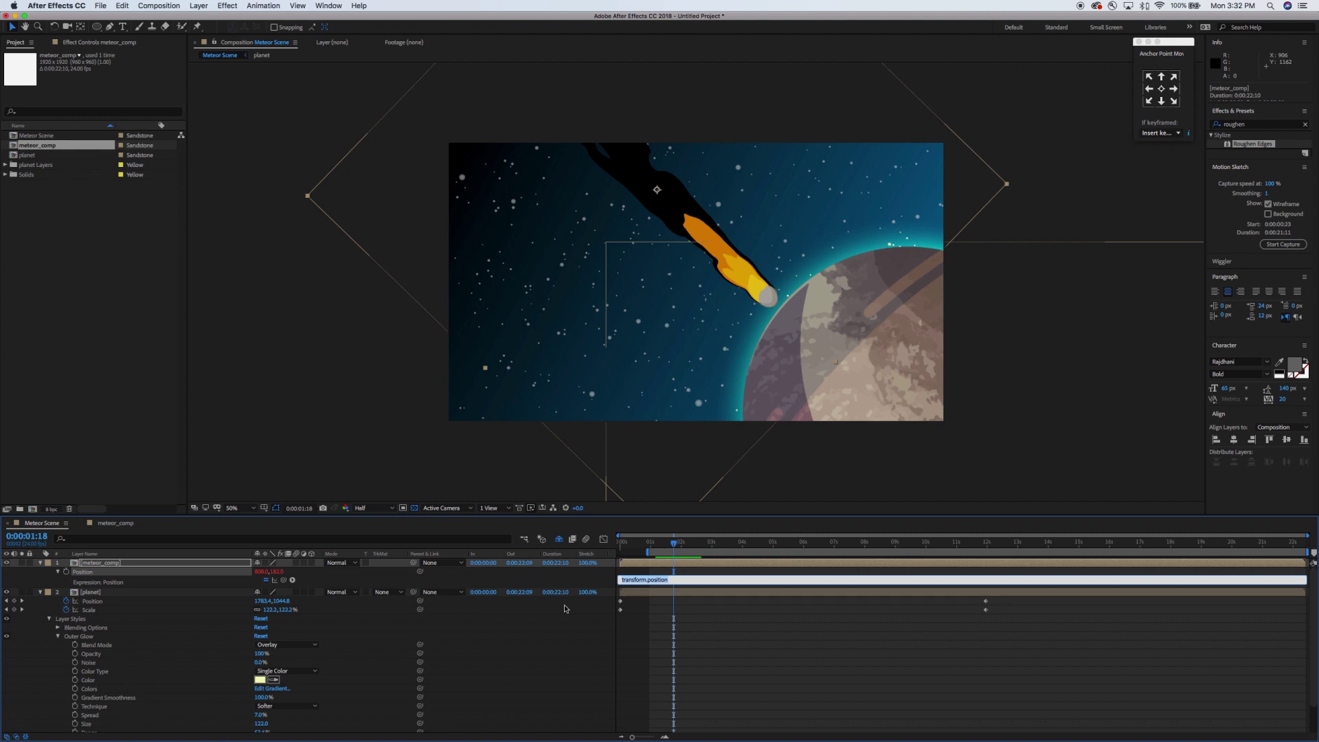
{"action": "key", "text": "BackSpace"}
{"action": "type", "text": "gle(1,50)[1]]"}
{"action": "left_click", "coordinate": [692, 595]}
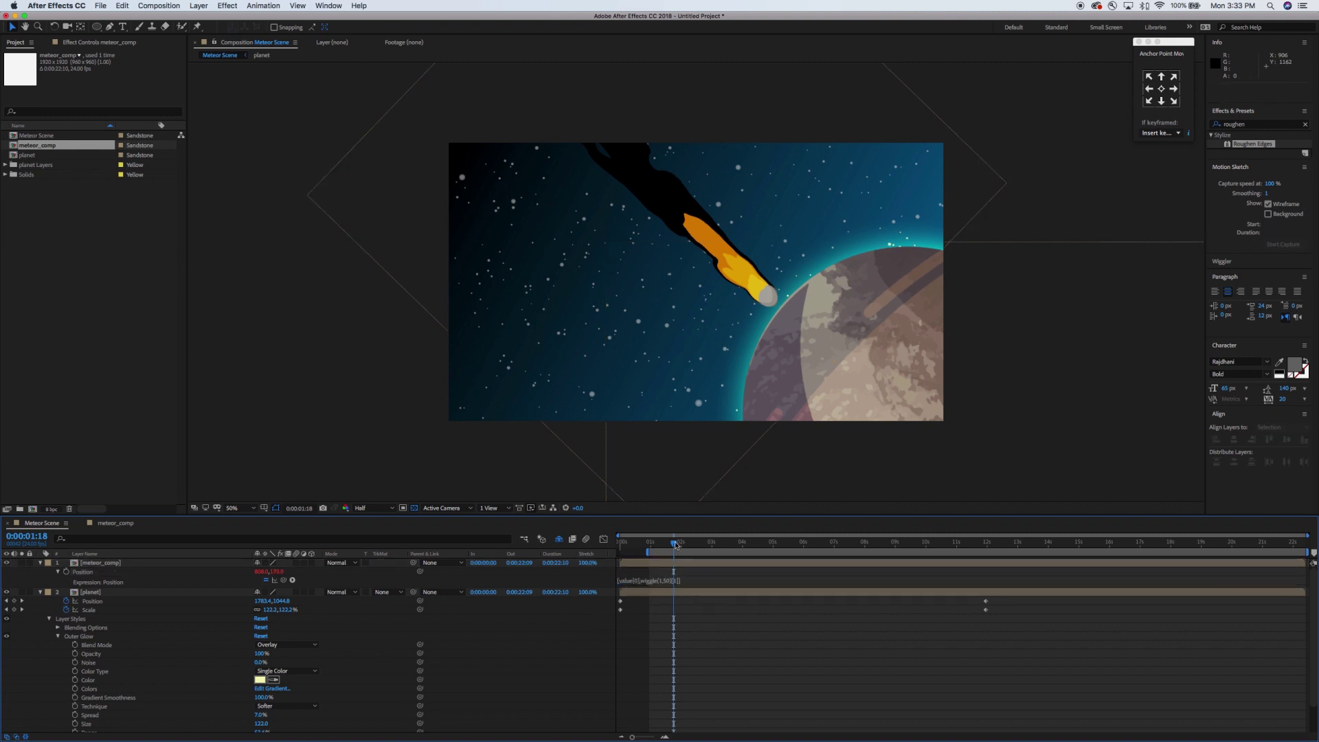
{"action": "left_click", "coordinate": [664, 543]}
{"action": "left_click_drag", "start_coordinate": [663, 544], "coordinate": [664, 546]}
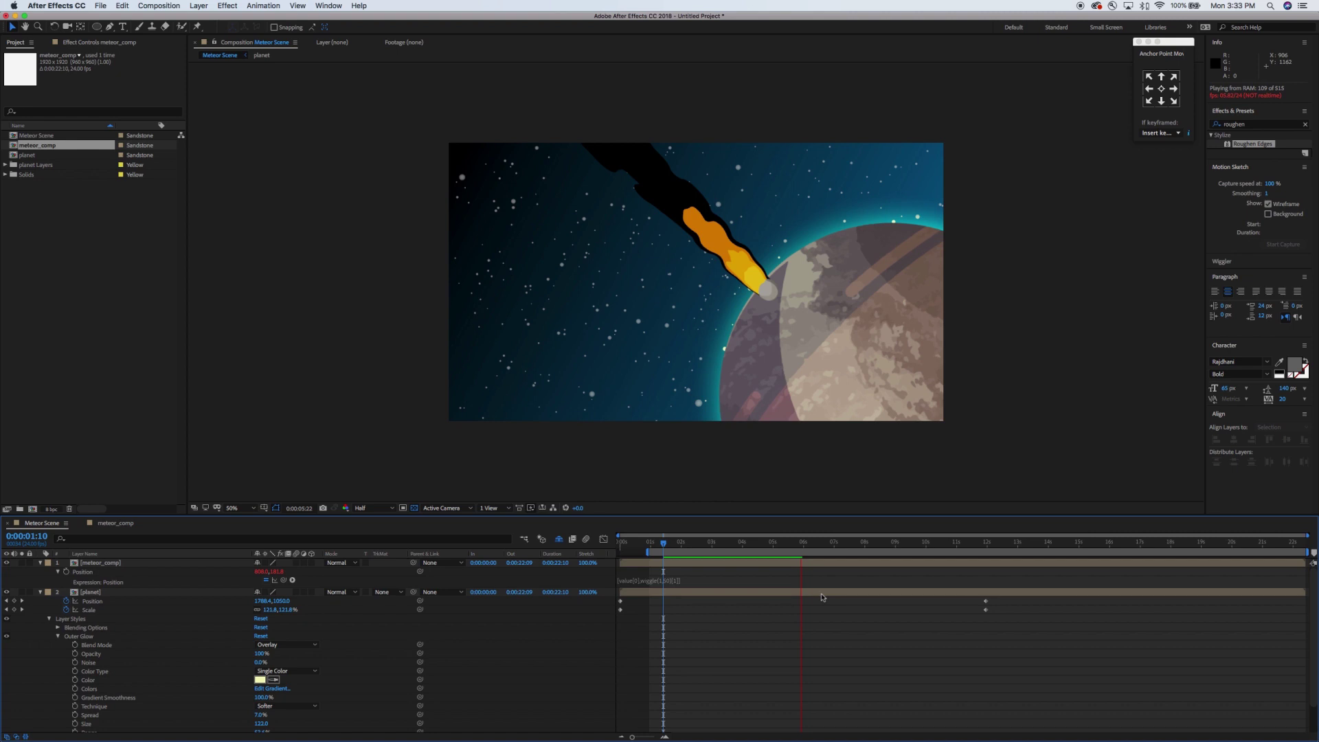
{"action": "key", "text": "space"}
Step: Move the meteor_comp layer slightly down and left, to about X 661, and preview it approaching the planet
{"action": "left_click", "coordinate": [110, 562]}
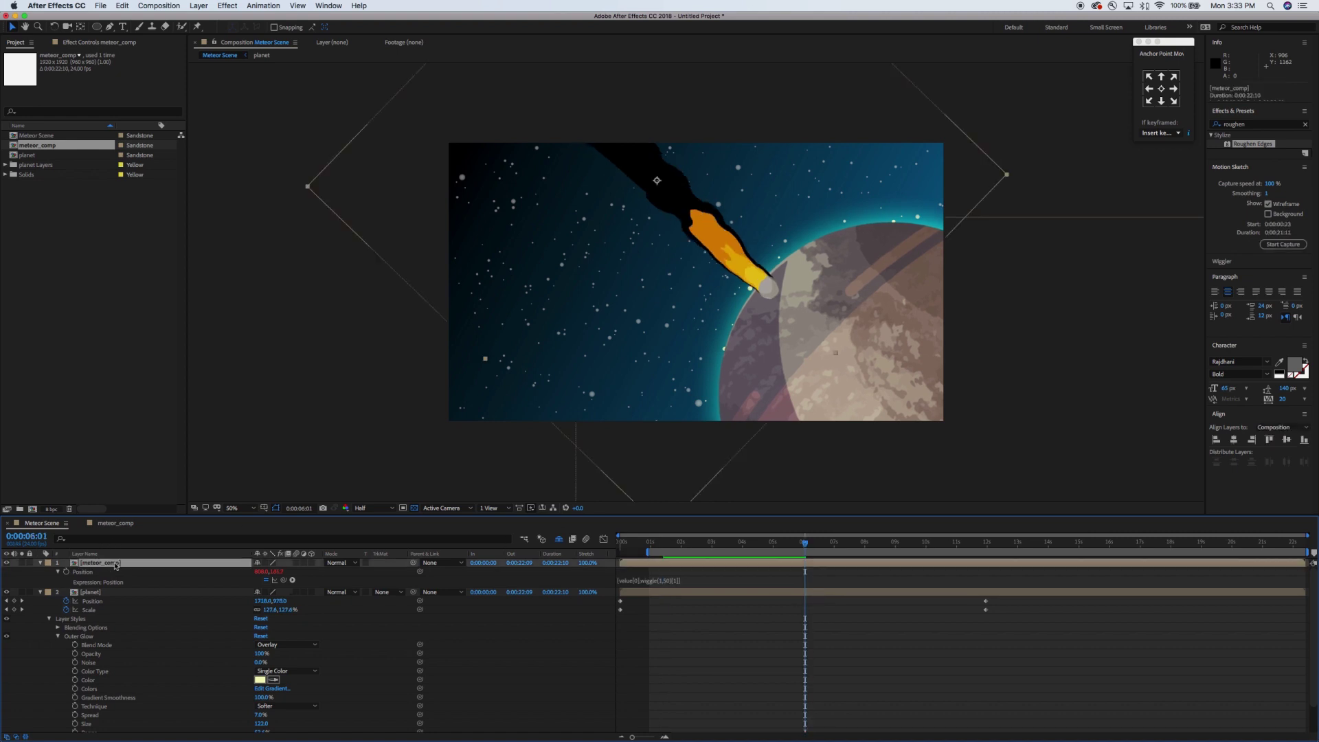
{"action": "type", "text": "242"}
{"action": "key", "text": "Return"}
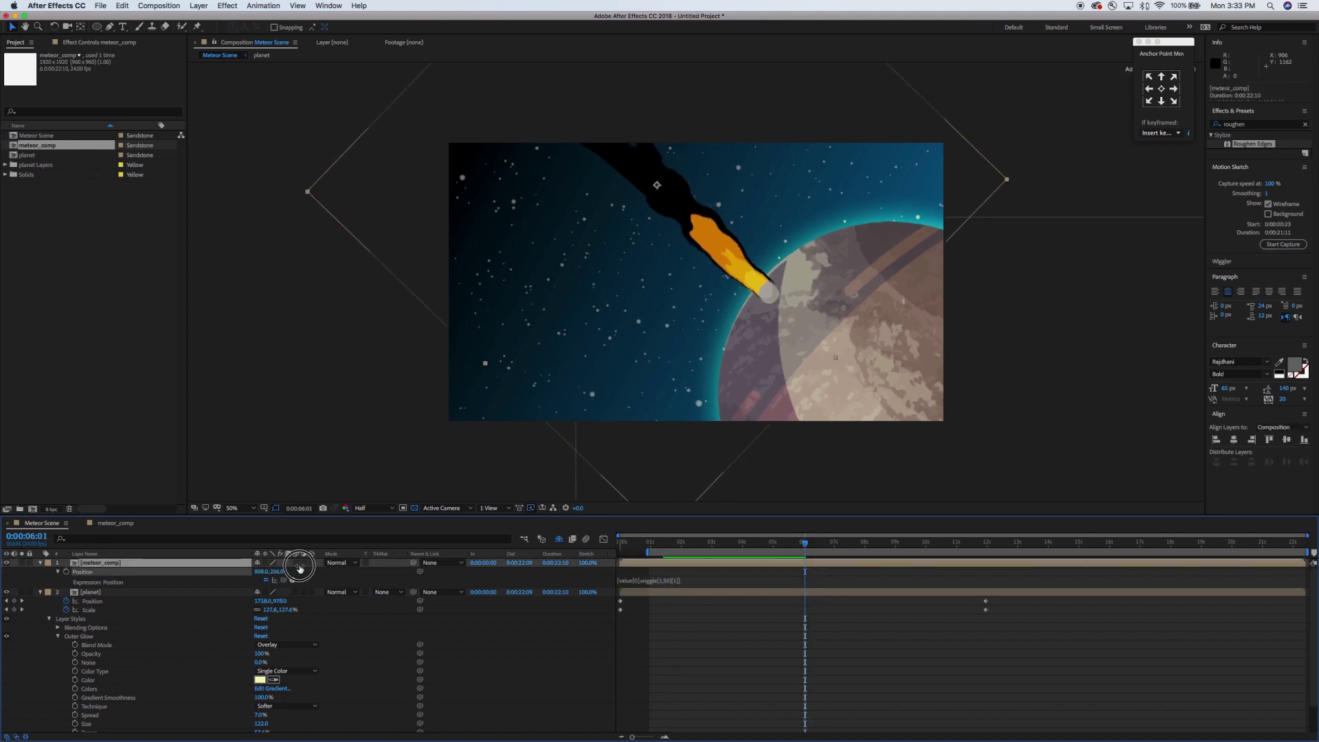
{"action": "left_click", "coordinate": [322, 563]}
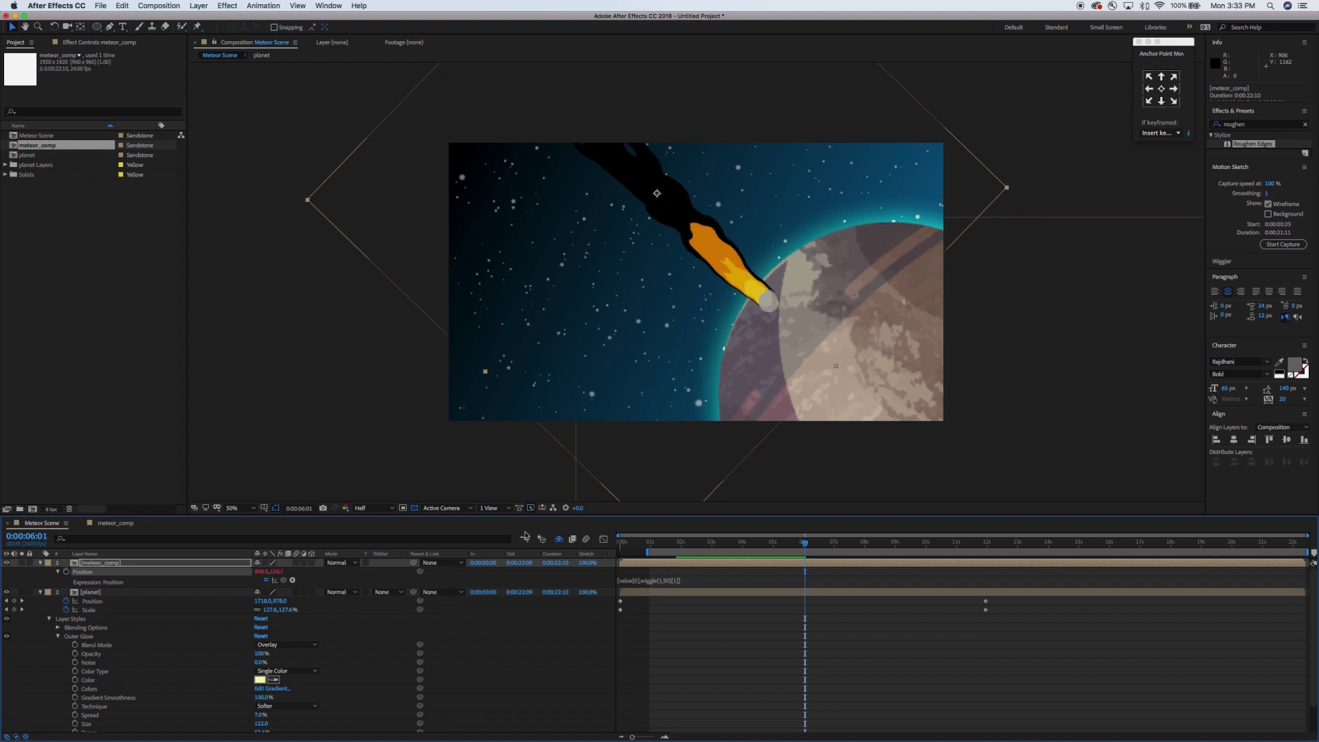
{"action": "left_click_drag", "start_coordinate": [260, 572], "coordinate": [183, 572]}
{"action": "left_click_drag", "start_coordinate": [805, 544], "coordinate": [658, 543]}
{"action": "key", "text": "space"}
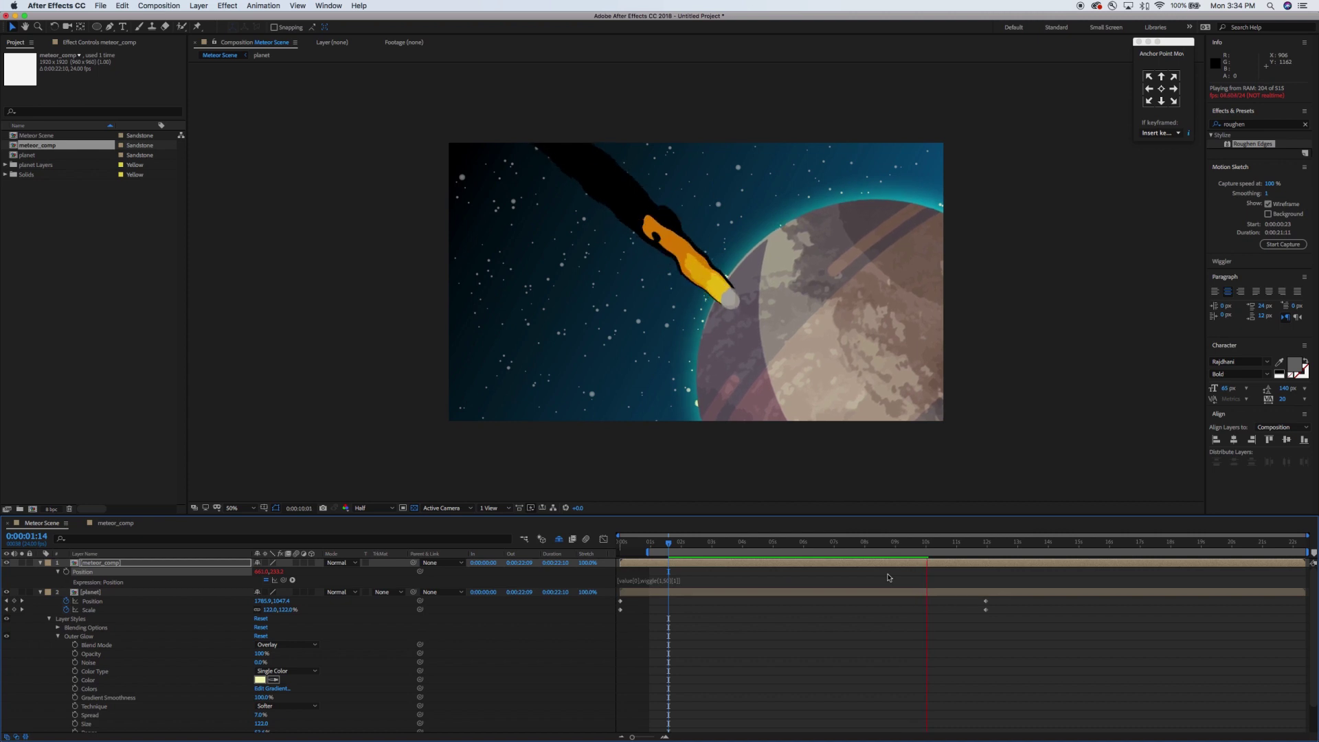
Step: End the work area at the planet's last keyframes at 0:00:11:23 and play the trimmed preview
{"action": "left_click", "coordinate": [986, 545]}
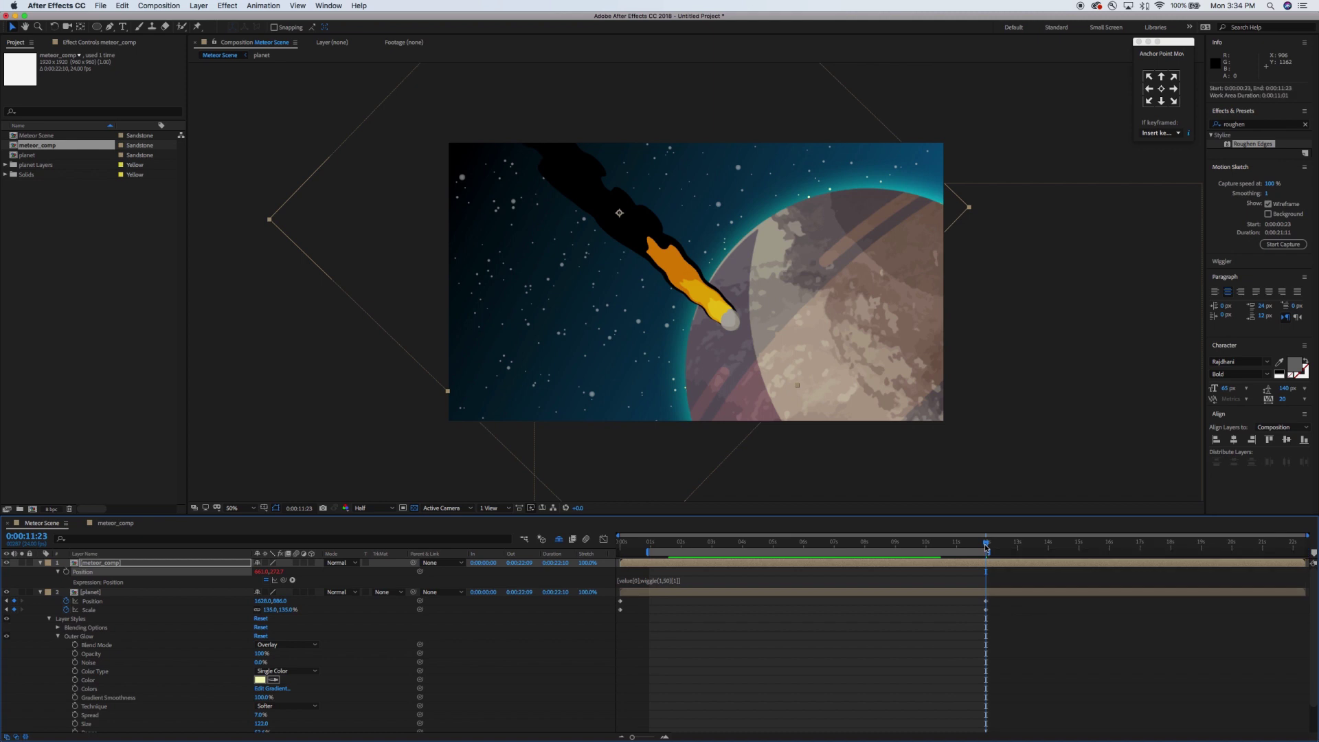
{"action": "key", "text": "space"}
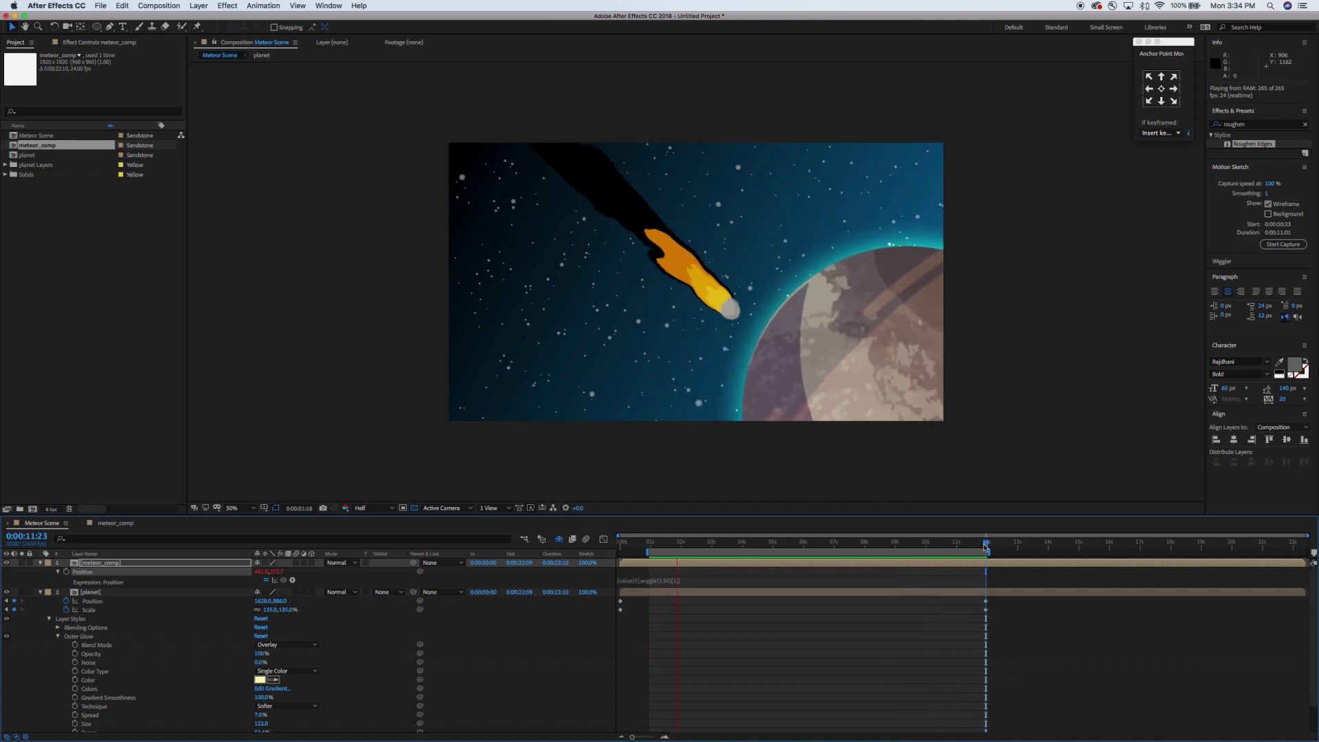
{"action": "key", "text": "space"}
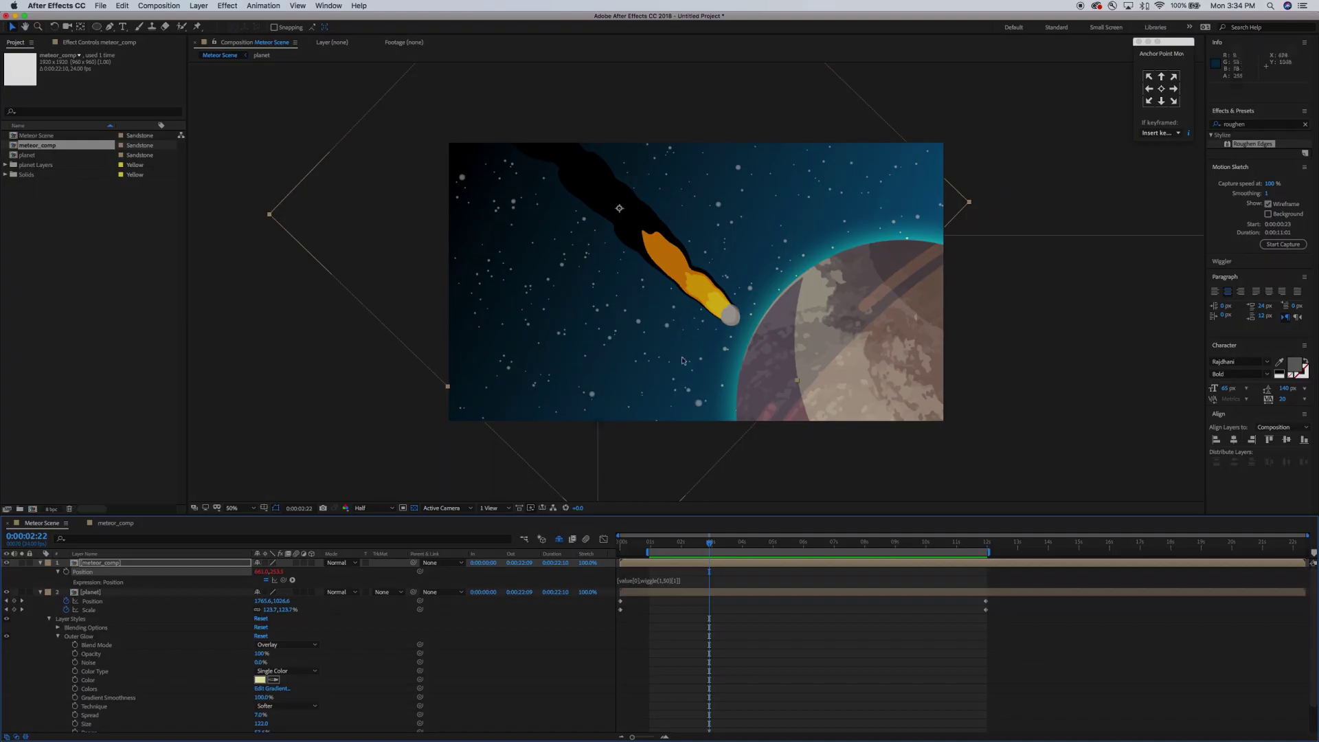